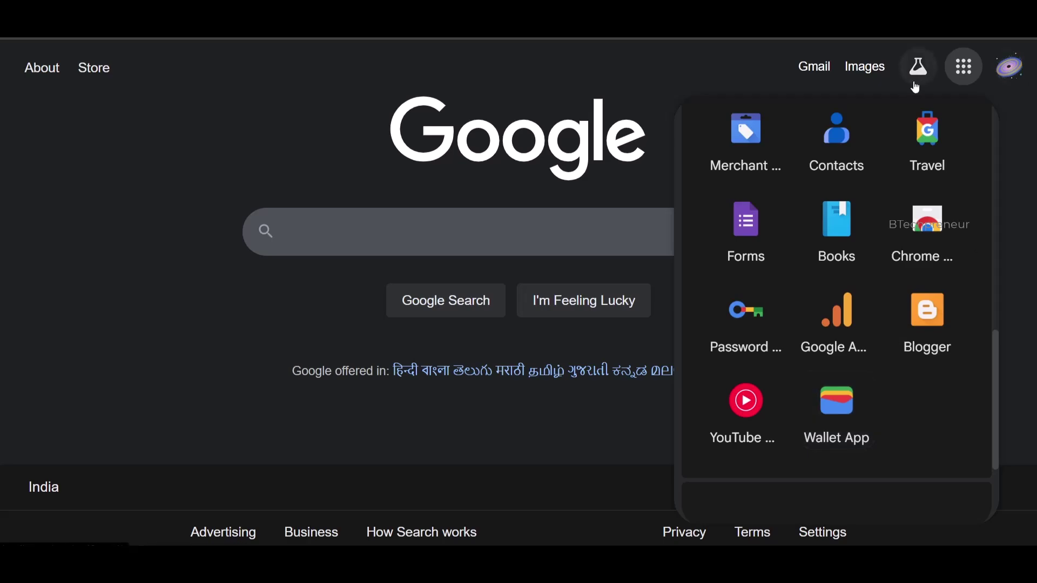
Look through the list of Google apps for Forms.
left_click(964, 66)
scroll(891, 287, "down", 5)
scroll(870, 310, "down", 5)
scroll(870, 310, "up", 12)
scroll(874, 312, "down", 12)
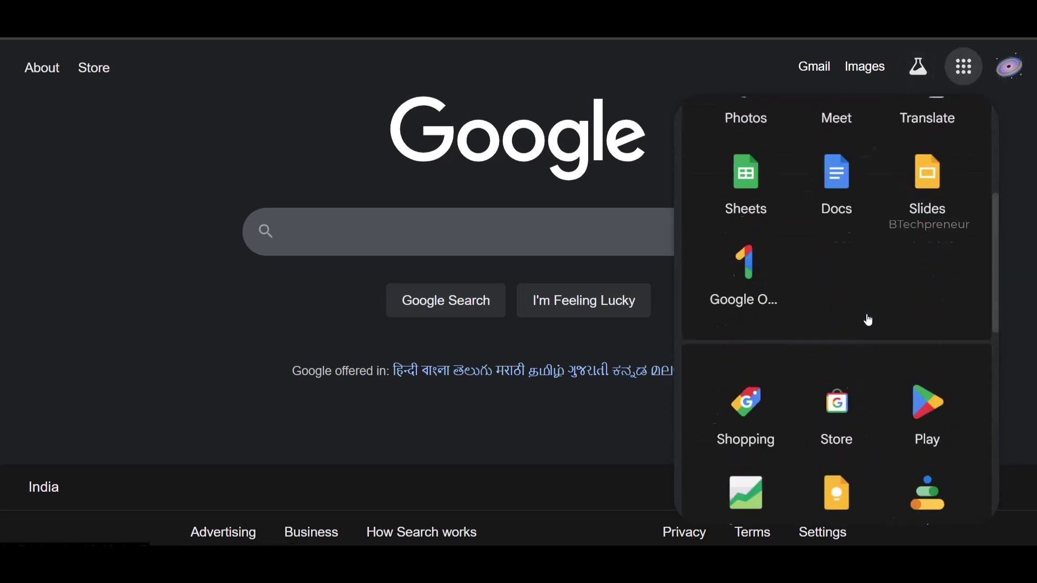
scroll(867, 319, "up", 6)
scroll(868, 318, "up", 4)
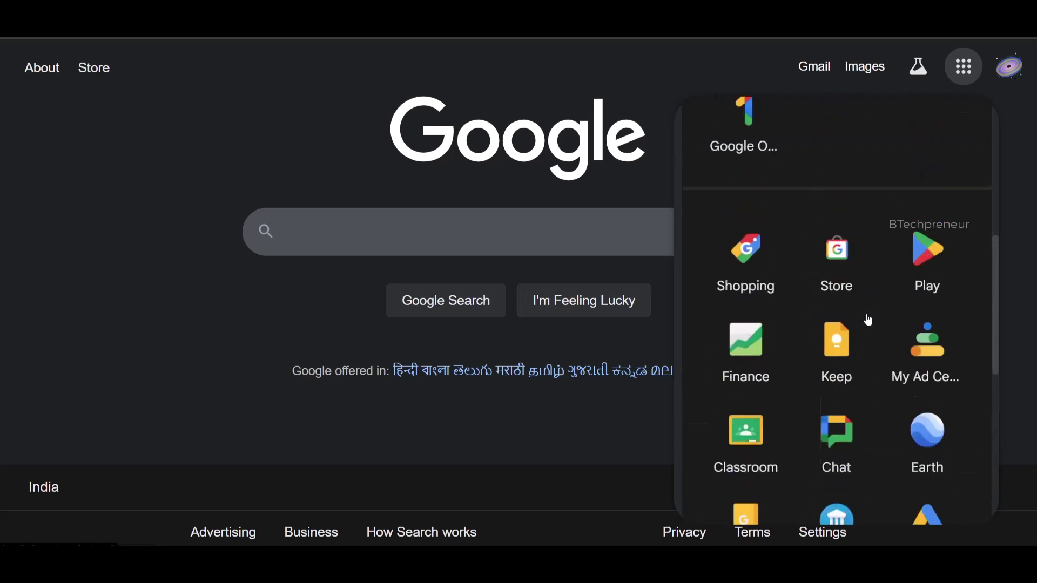
scroll(852, 331, "down", 5)
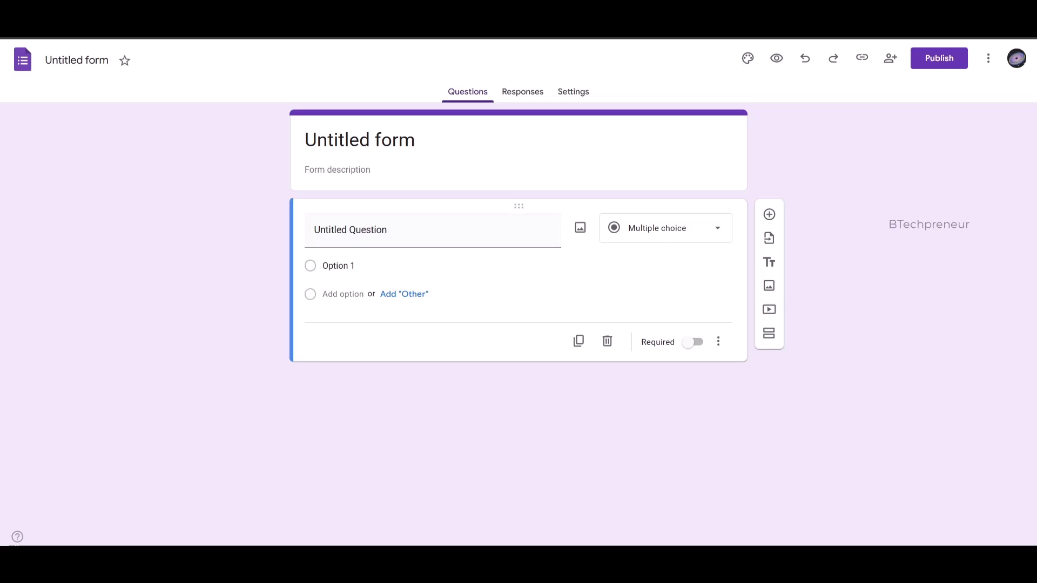
Title the untitled form "Exam Registration Form".
triple_click(381, 140)
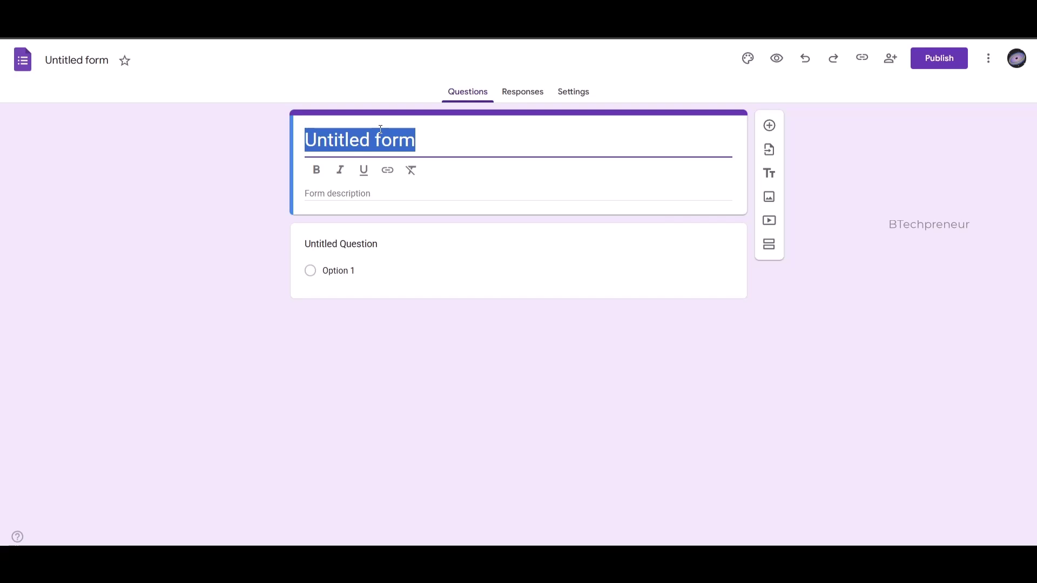
type("Re")
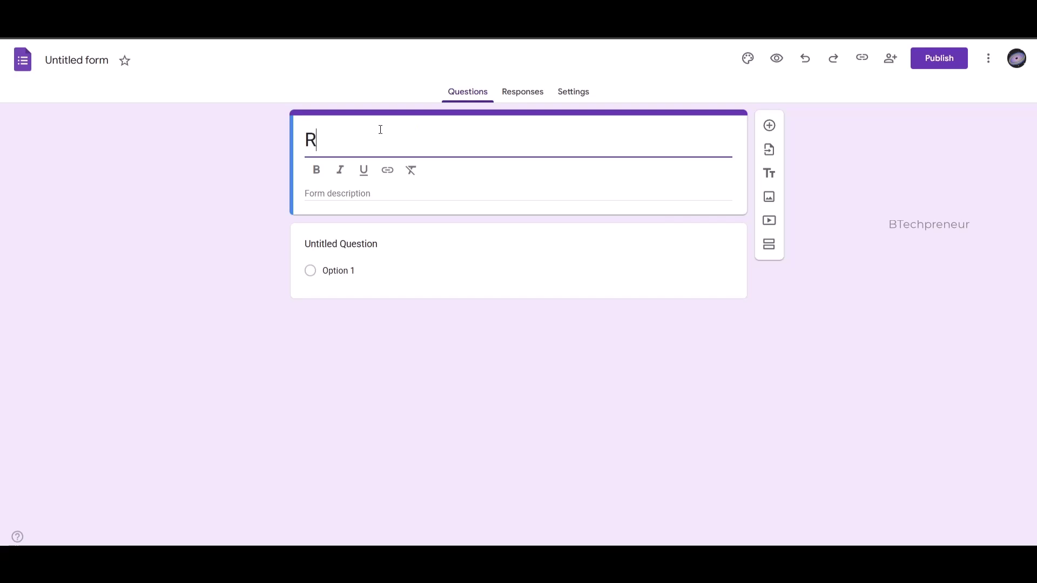
key("BackSpace")
key("BackSpace")
type("Exam Registe")
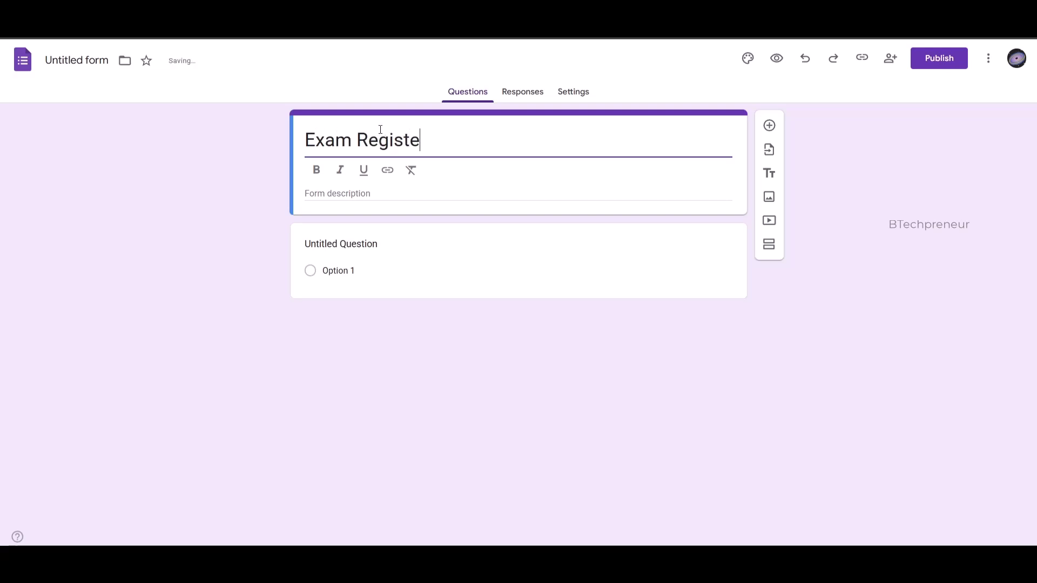
type("ration Form")
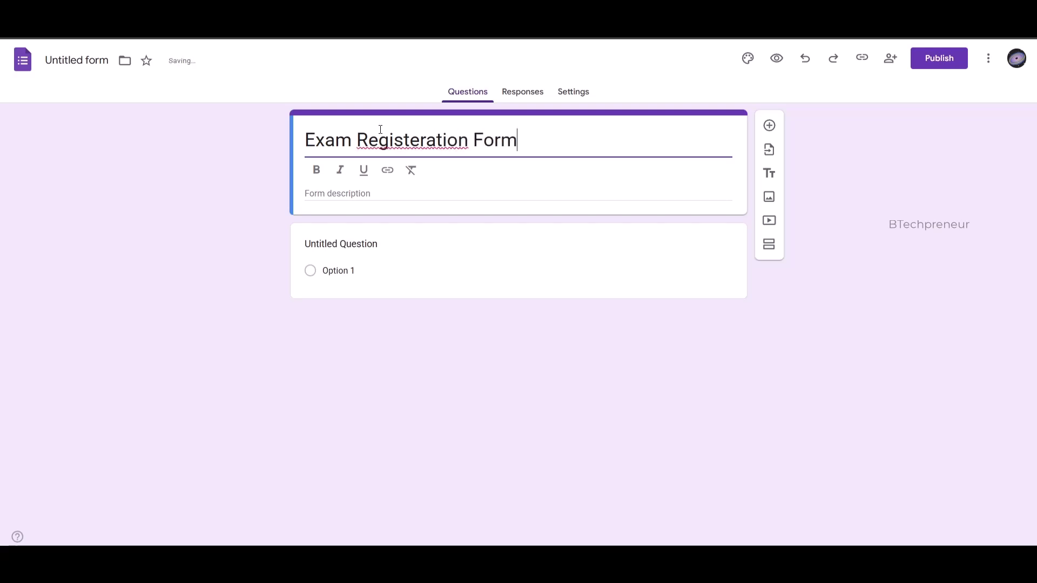
key("Tab")
left_click(427, 146)
left_click(413, 146)
key("Delete")
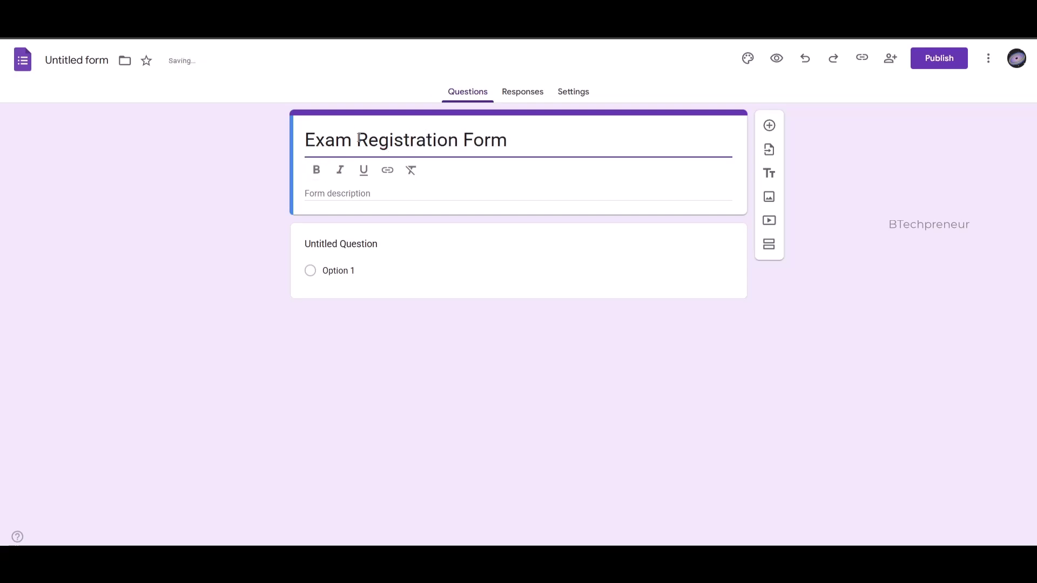
Make the form title bold.
left_click(409, 192)
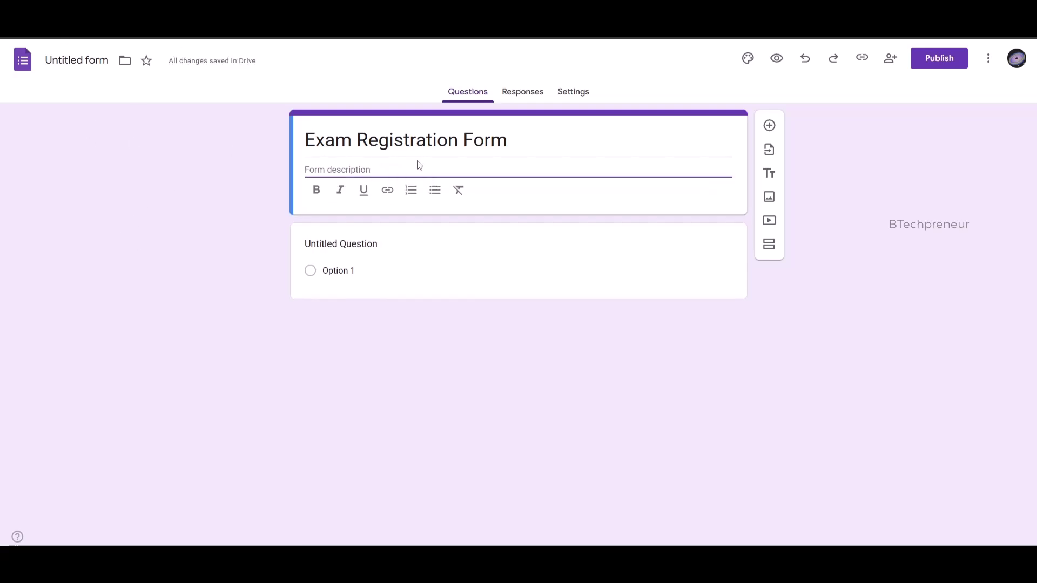
triple_click(353, 142)
left_click(317, 170)
Add the form description "Enter your details below" in italics.
left_click(323, 197)
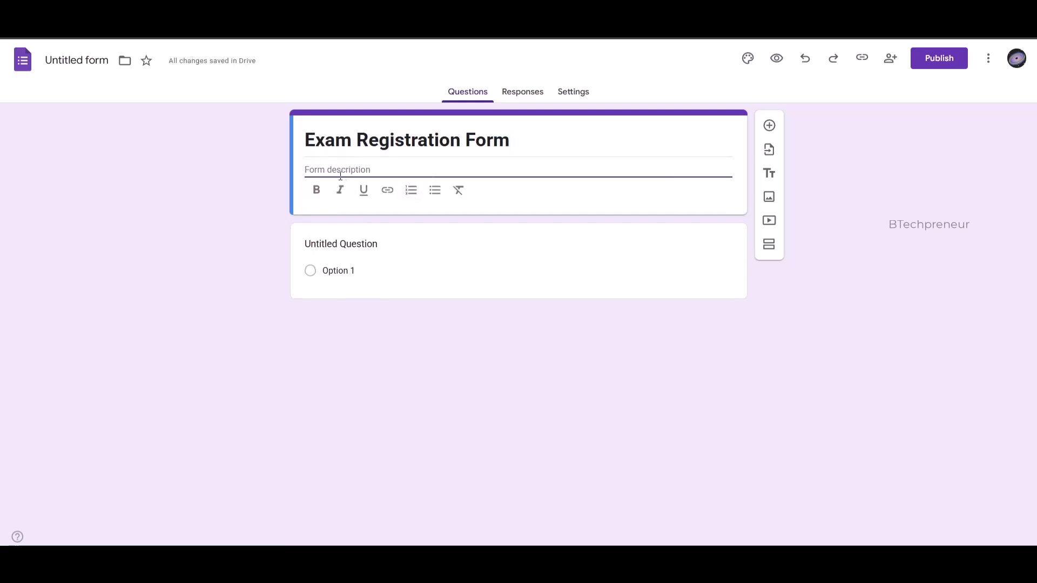
type("Ent")
key("BackSpace")
left_click(338, 192)
triple_click(341, 171)
left_click(341, 191)
left_click(264, 195)
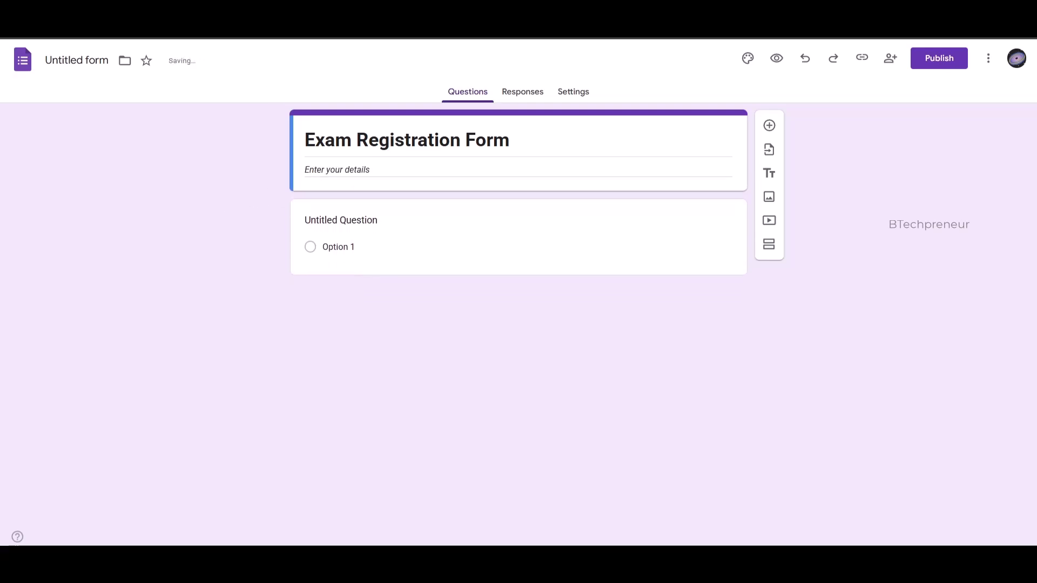
triple_click(320, 173)
left_click(390, 174)
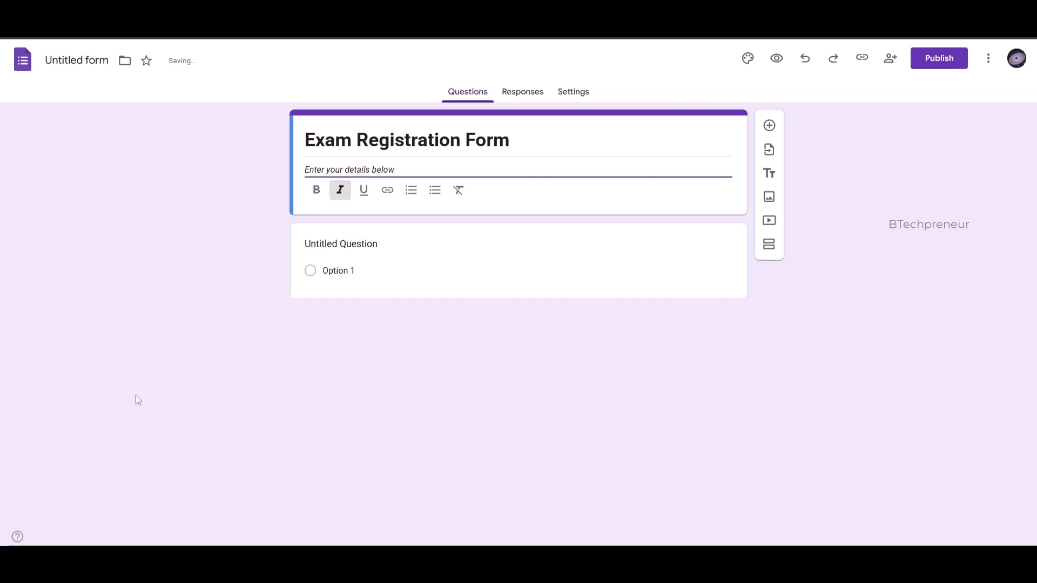
left_click(271, 241)
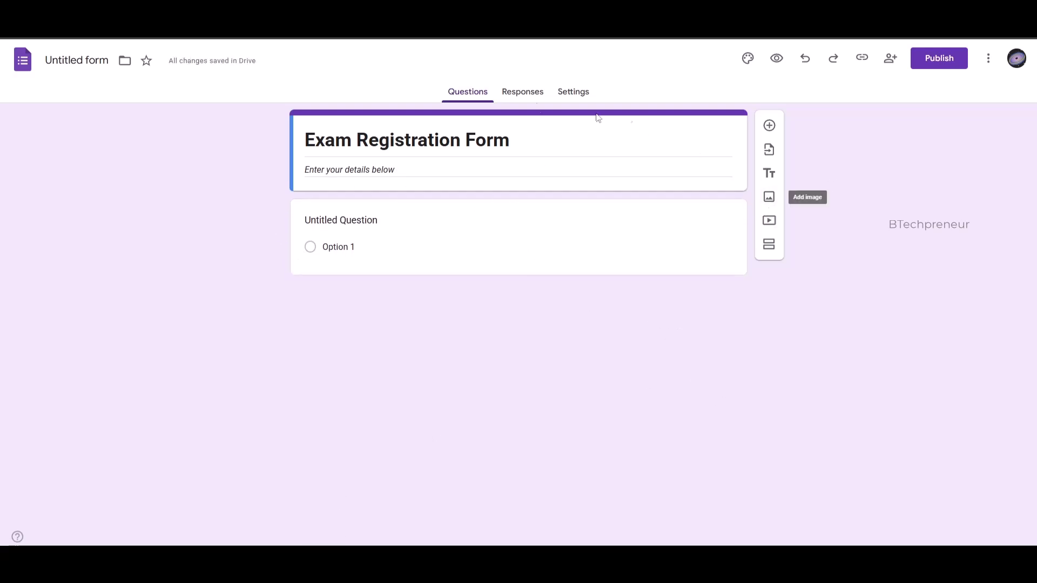
Add a blank question and delete it together with the default untitled question.
left_click(770, 125)
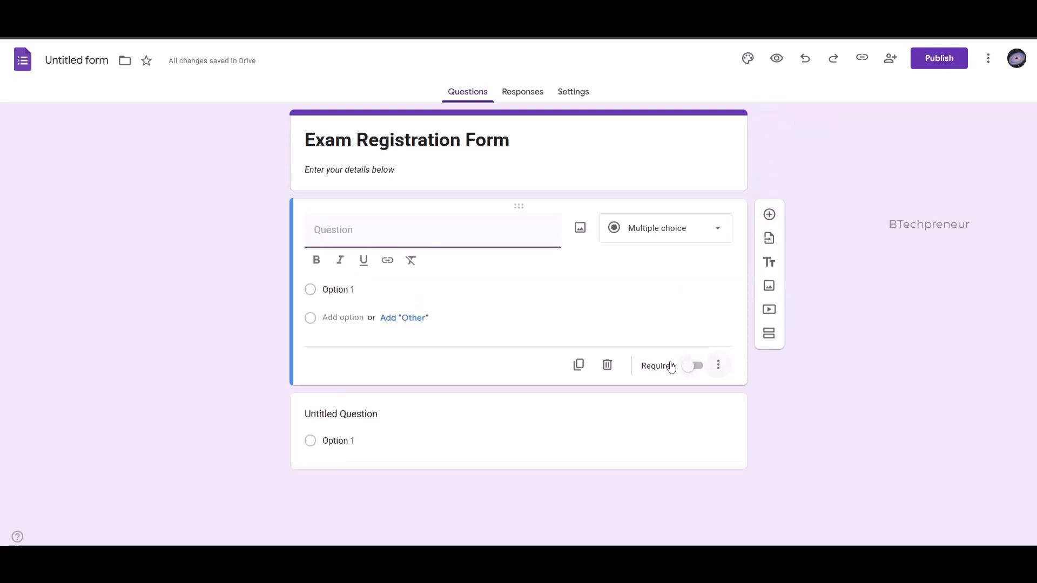
left_click(607, 366)
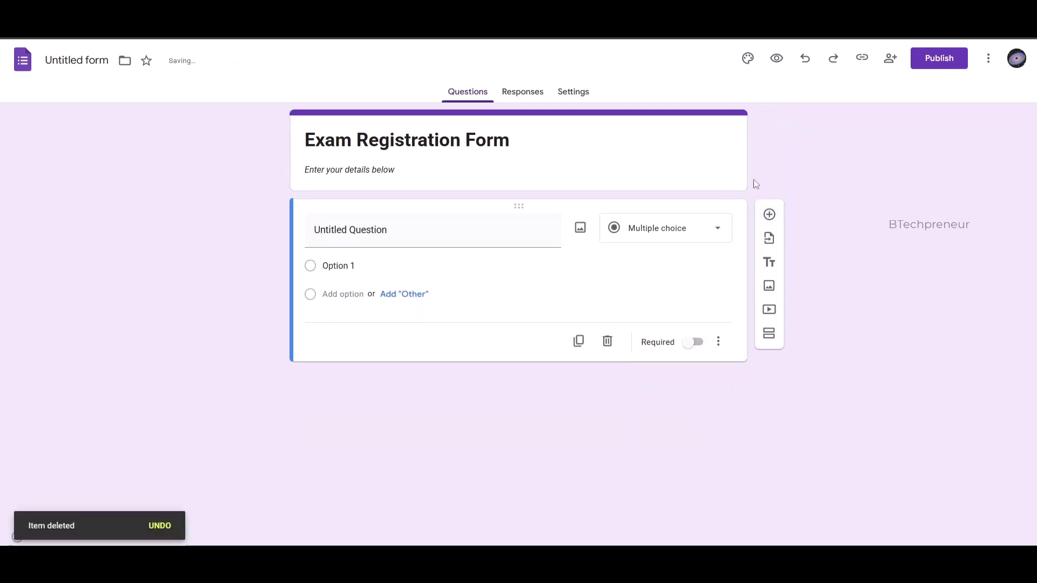
left_click(604, 349)
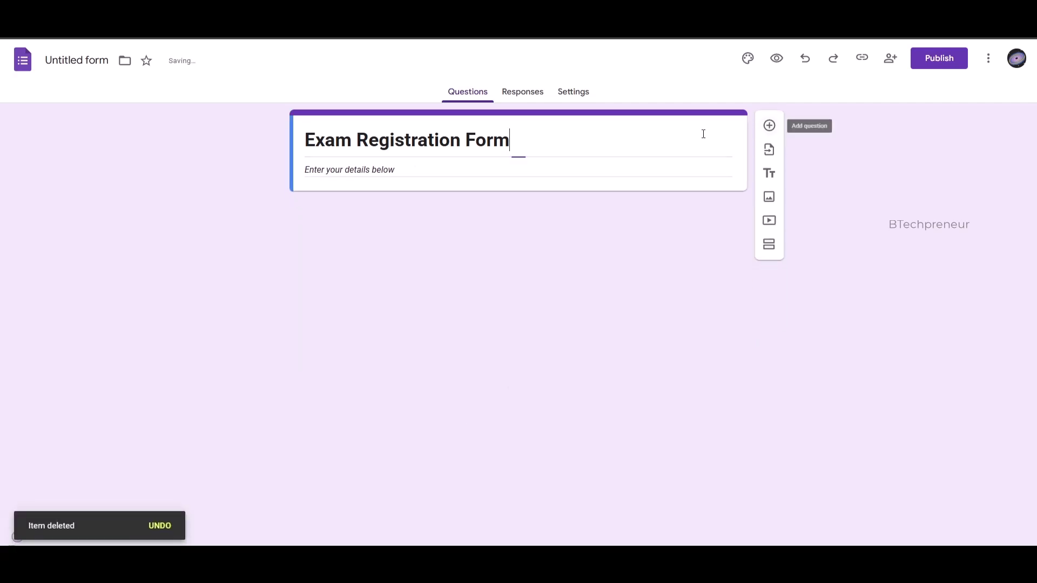
Add a short-answer question titled "Your Name".
left_click(770, 127)
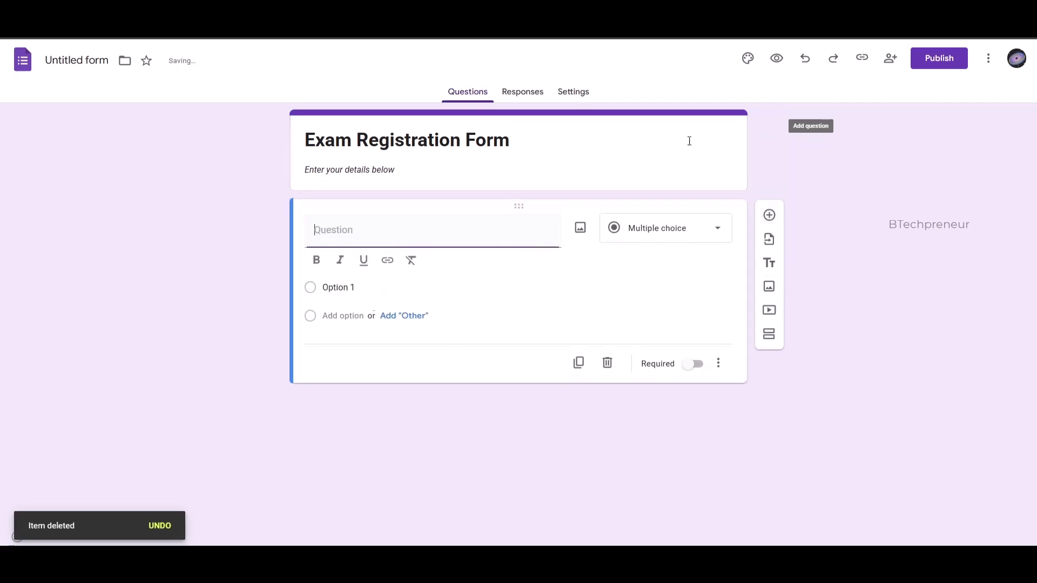
left_click(633, 237)
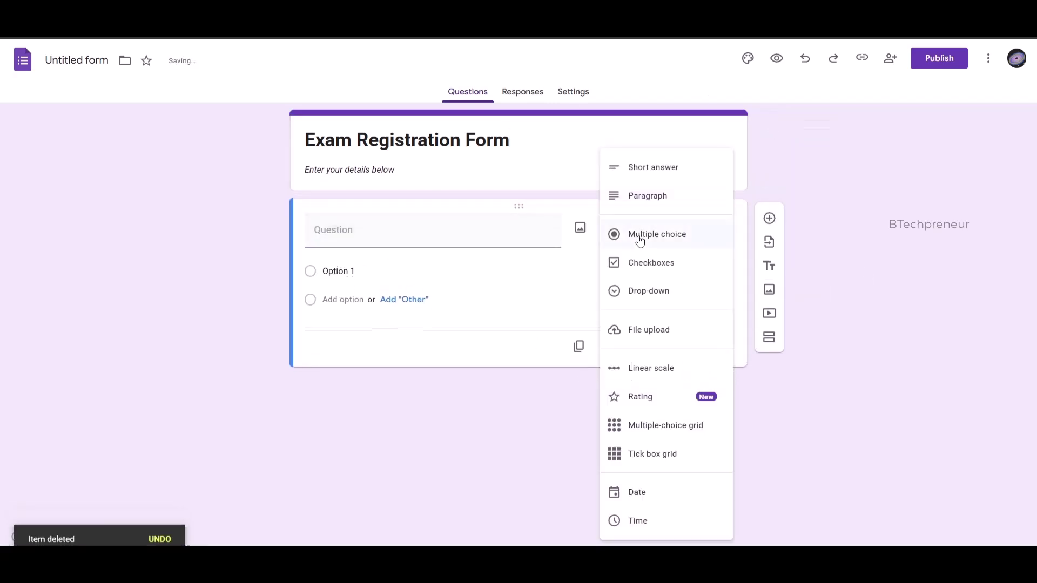
left_click(658, 182)
left_click(363, 231)
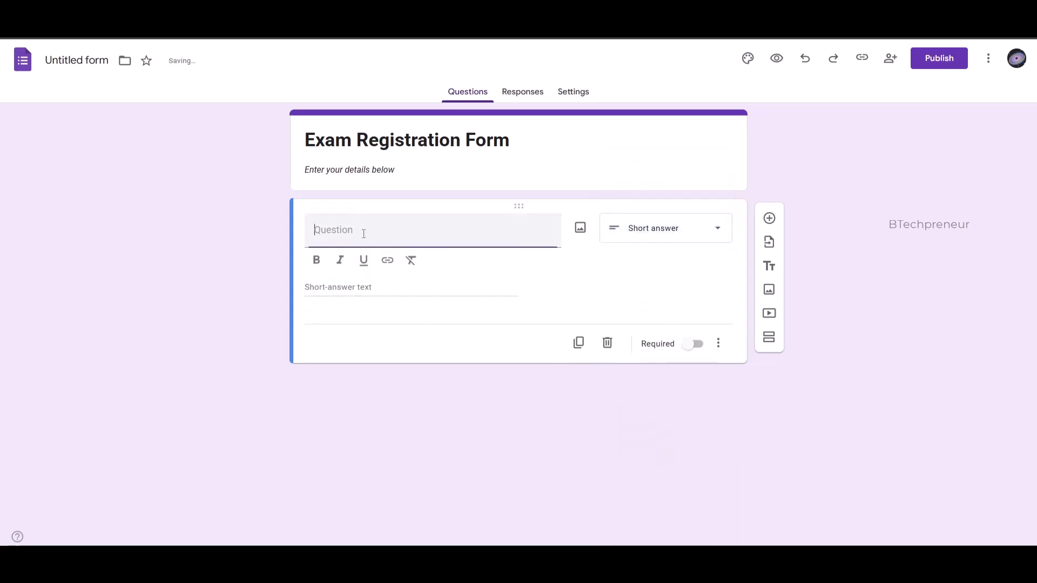
type("NAM")
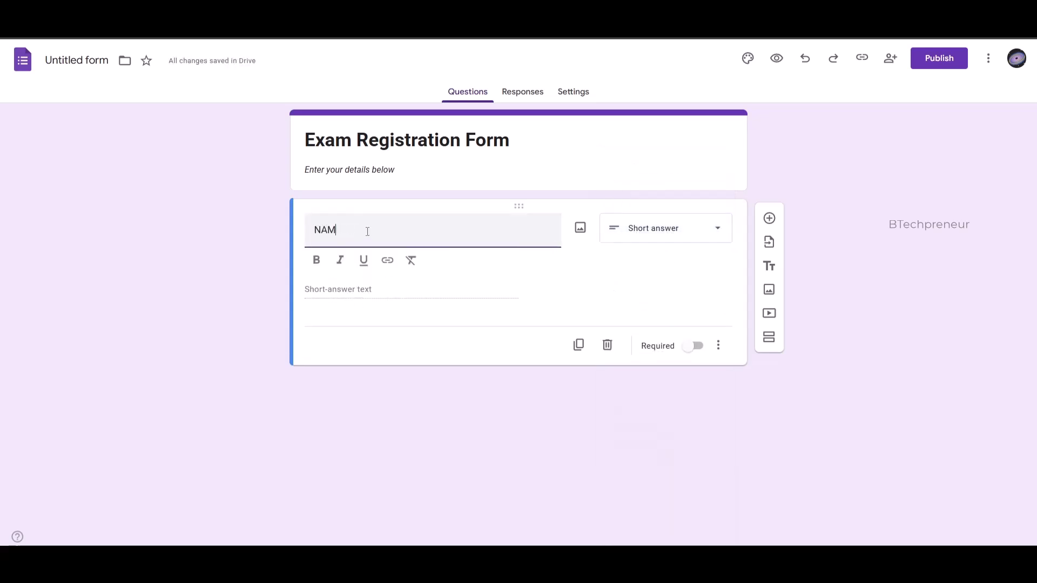
key("ctrl+a")
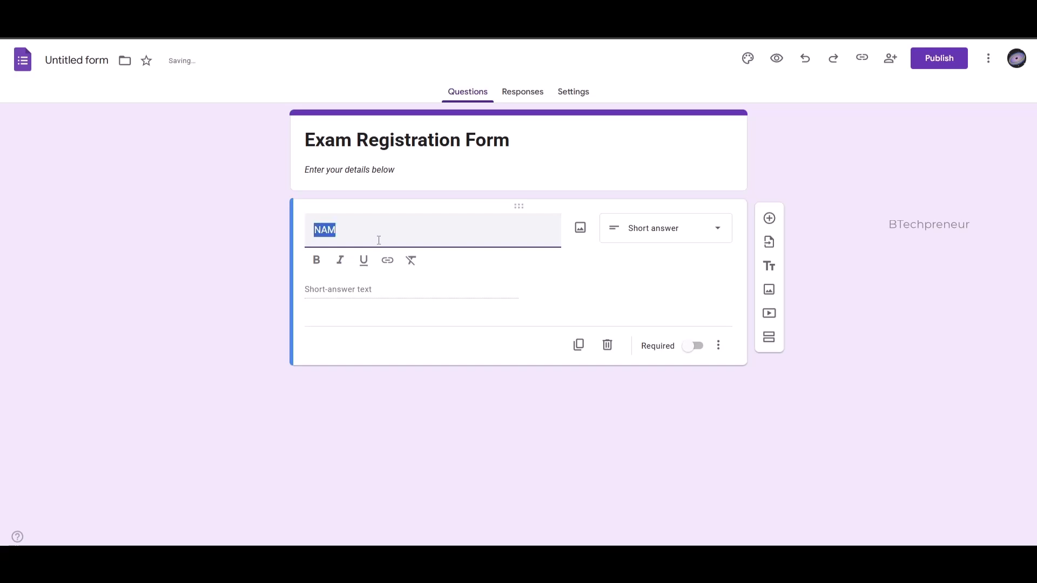
type("yOU")
key("ctrl+a")
type("Your N")
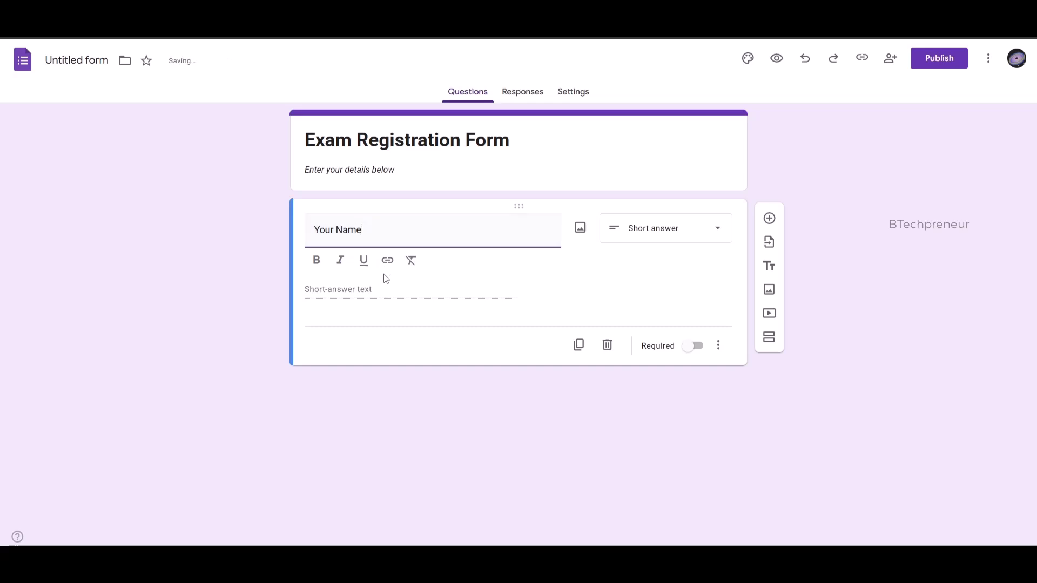
Make the "Your Name" question title bold and mark the question as required.
left_click(337, 232)
double_click(338, 233)
triple_click(322, 242)
left_click(324, 264)
left_click(380, 296)
left_click(369, 269)
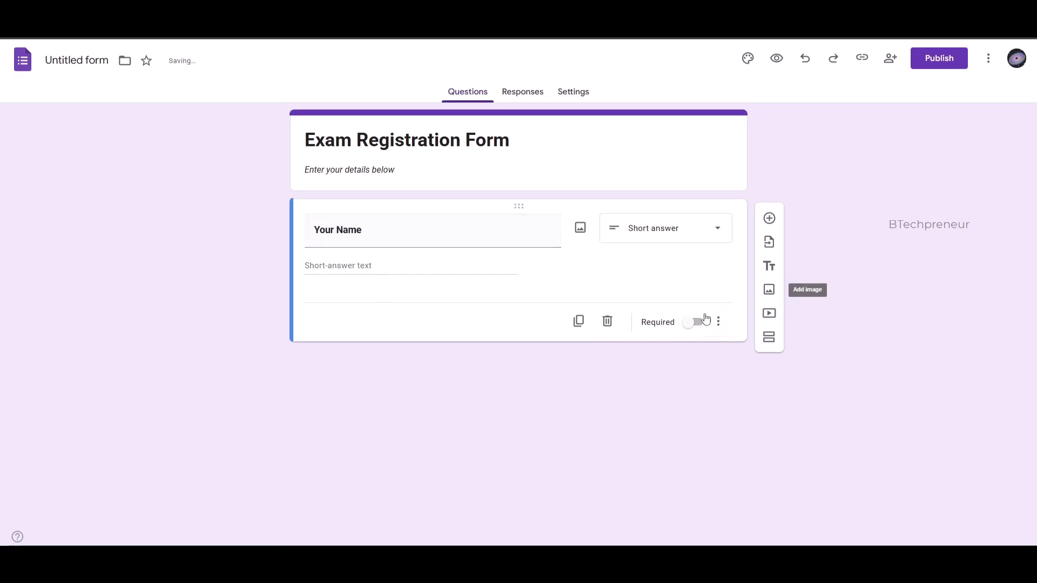
left_click(690, 323)
left_click(373, 238)
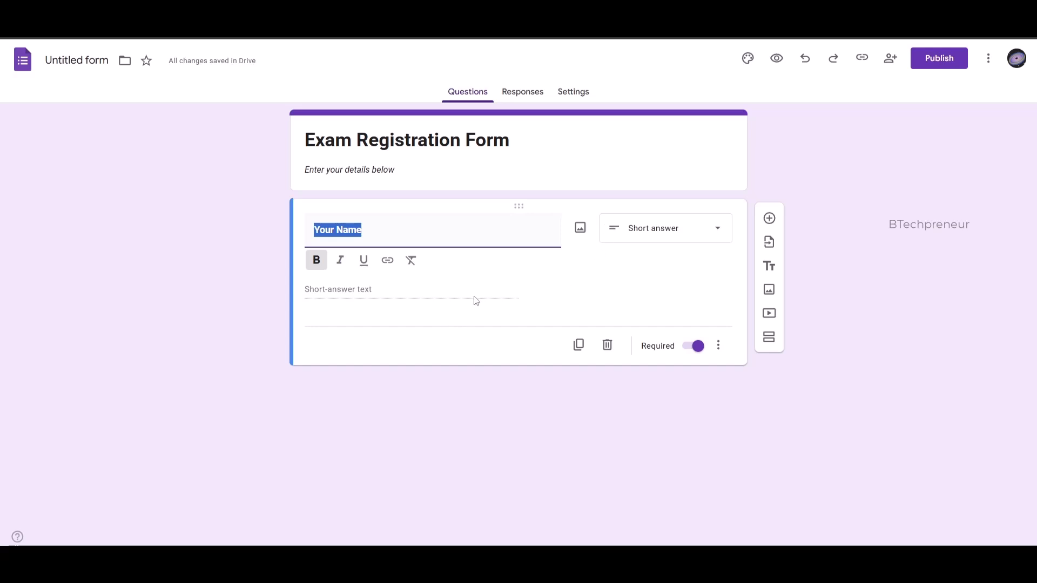
left_click(456, 284)
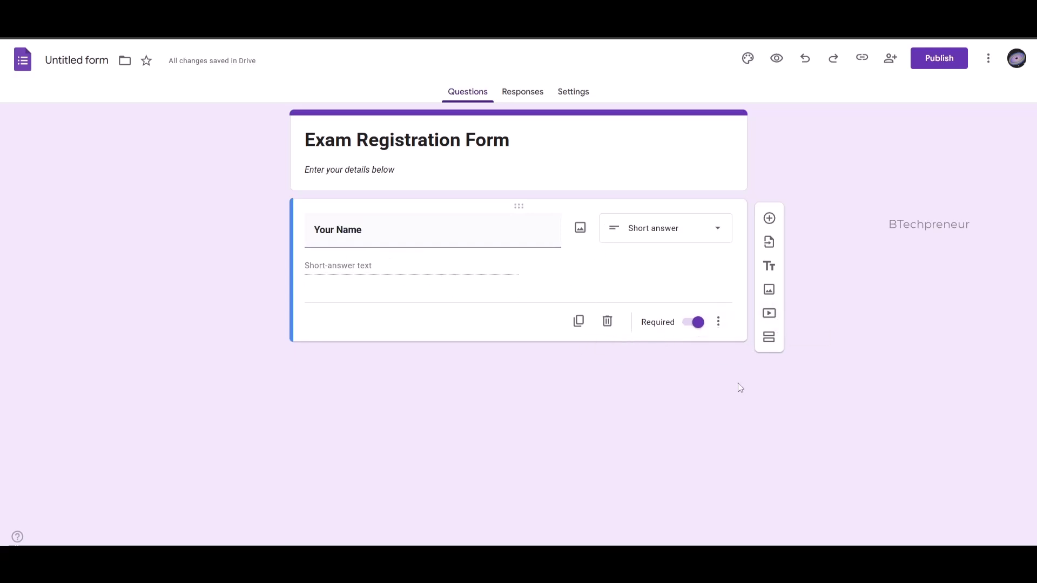
Add a question below "Your Name" with the bold title "Email".
left_click(770, 219)
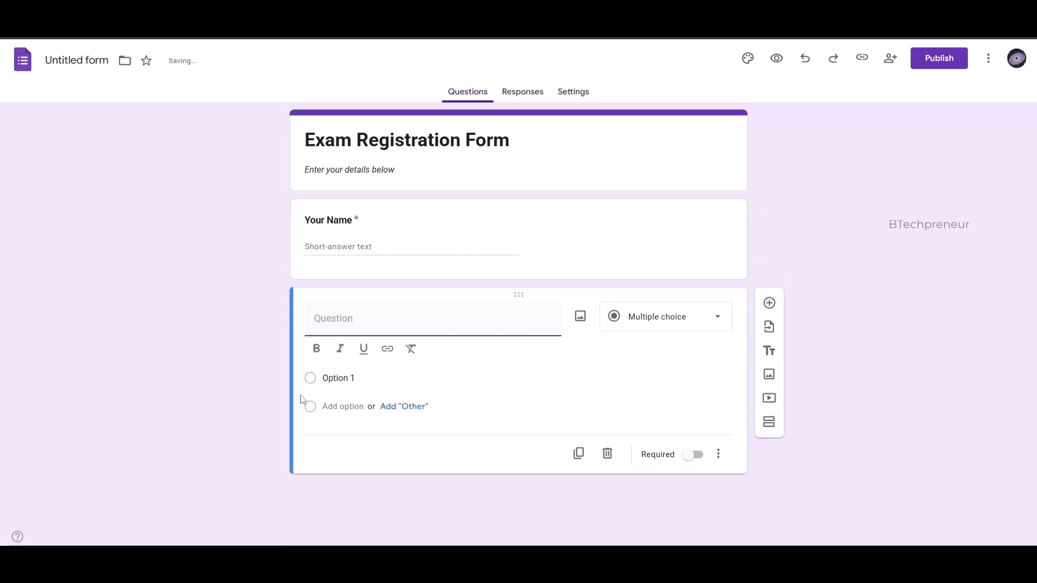
type("Email")
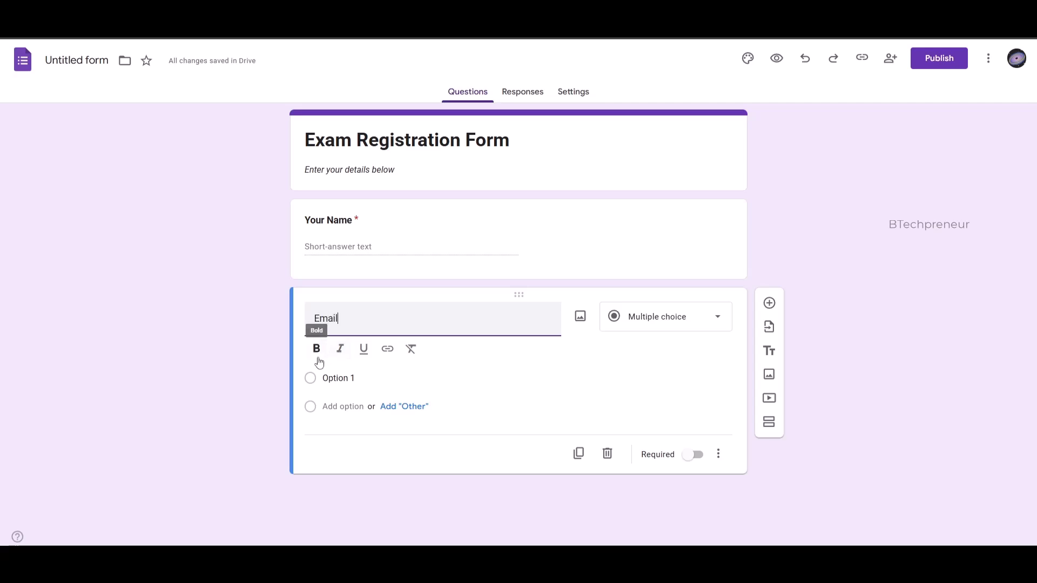
double_click(330, 320)
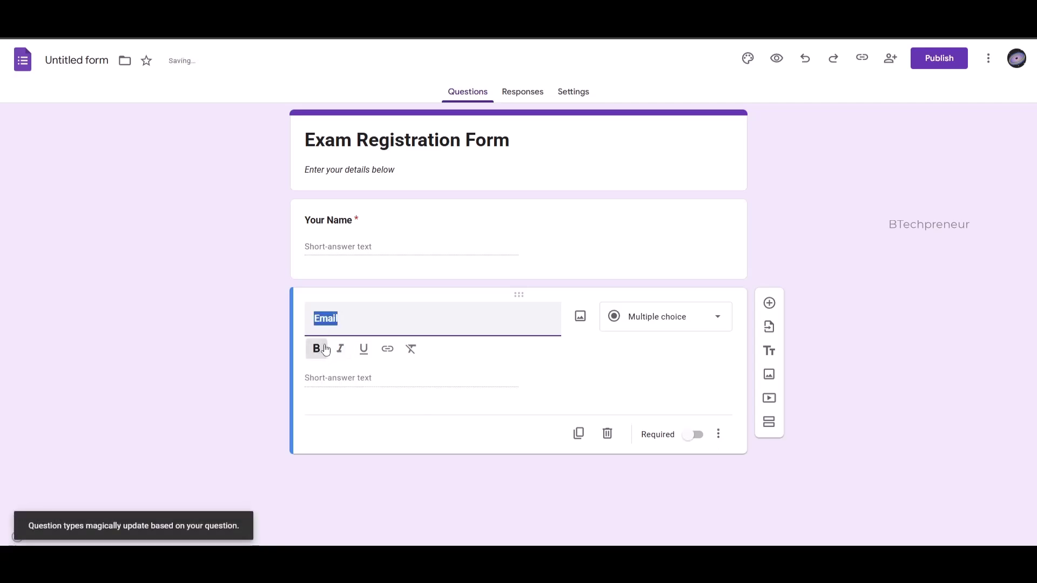
Mark the "Email" question as required and set its type to Short answer.
left_click(690, 438)
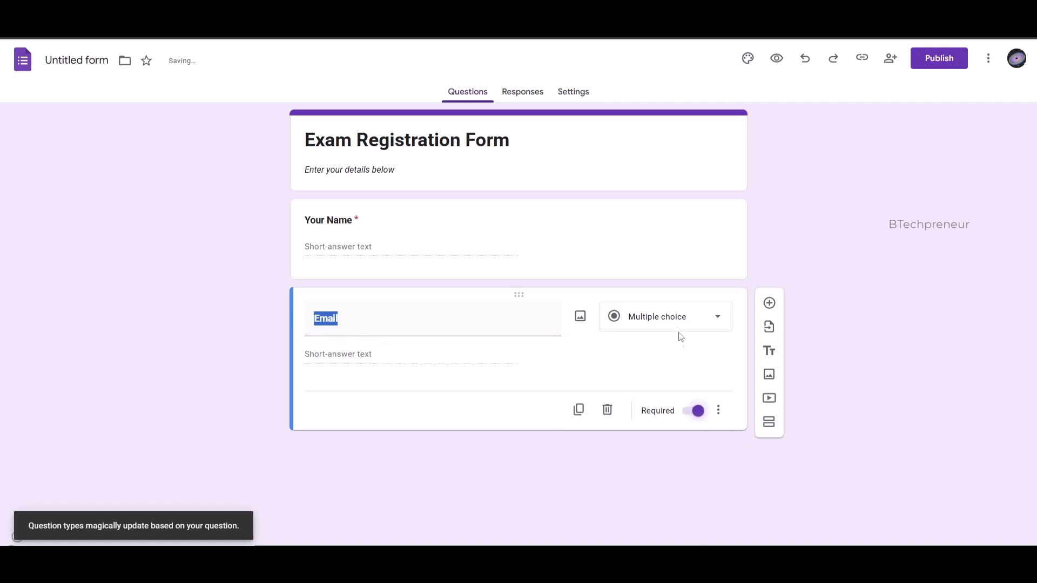
left_click(432, 329)
left_click(430, 324)
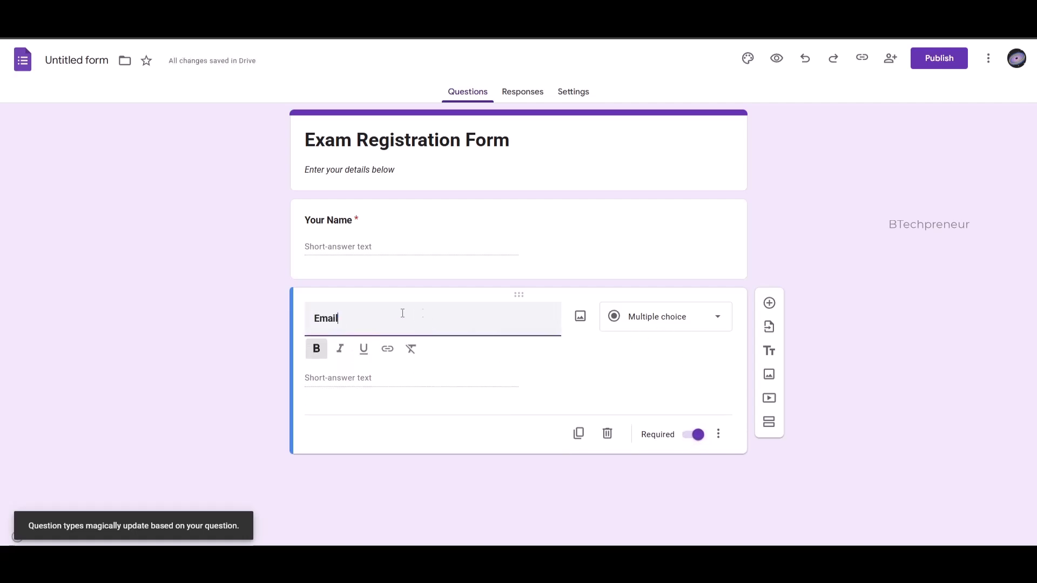
left_click(680, 330)
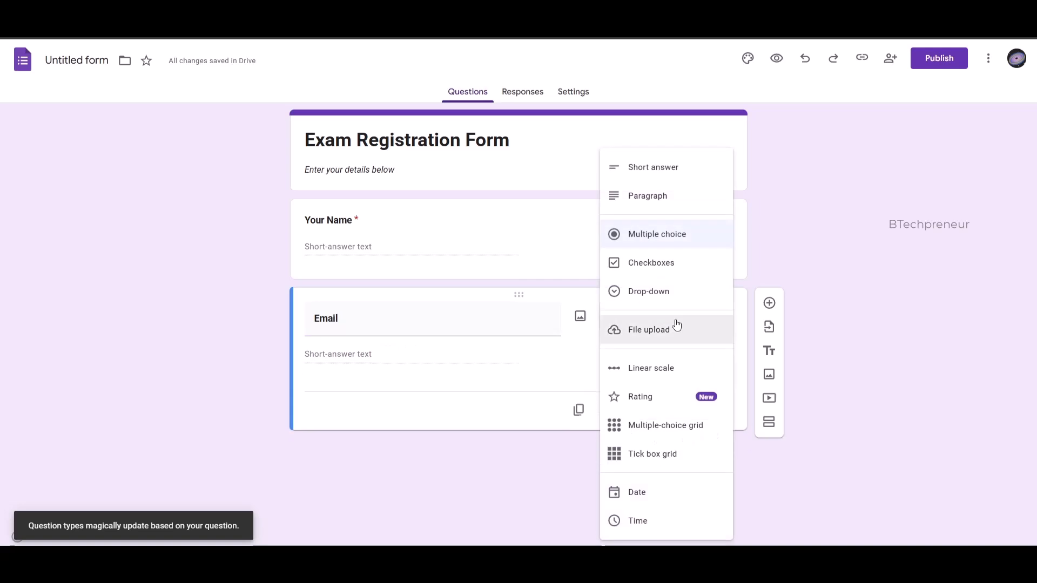
left_click(681, 182)
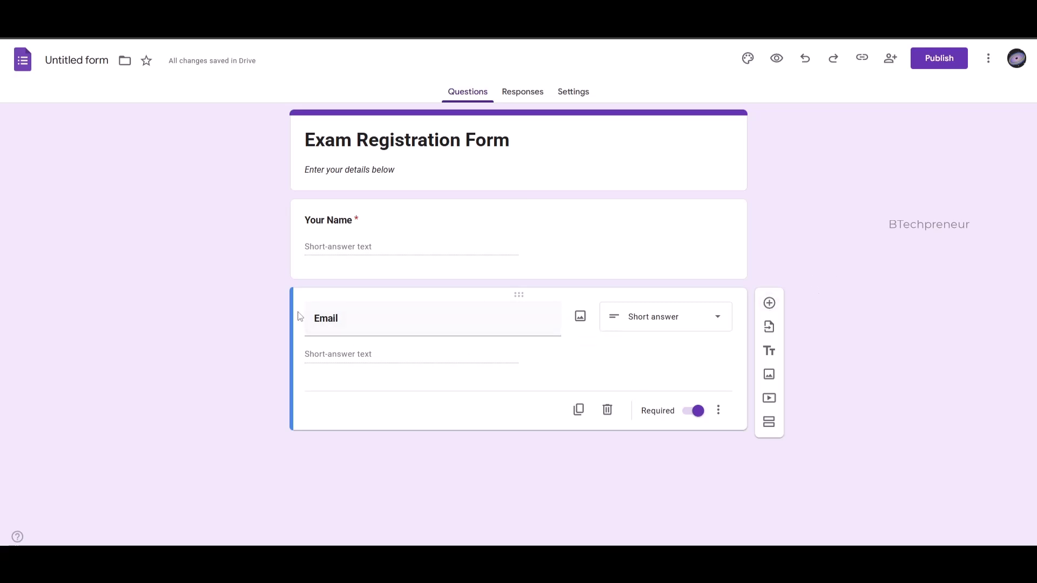
left_click(315, 319)
left_click(315, 318)
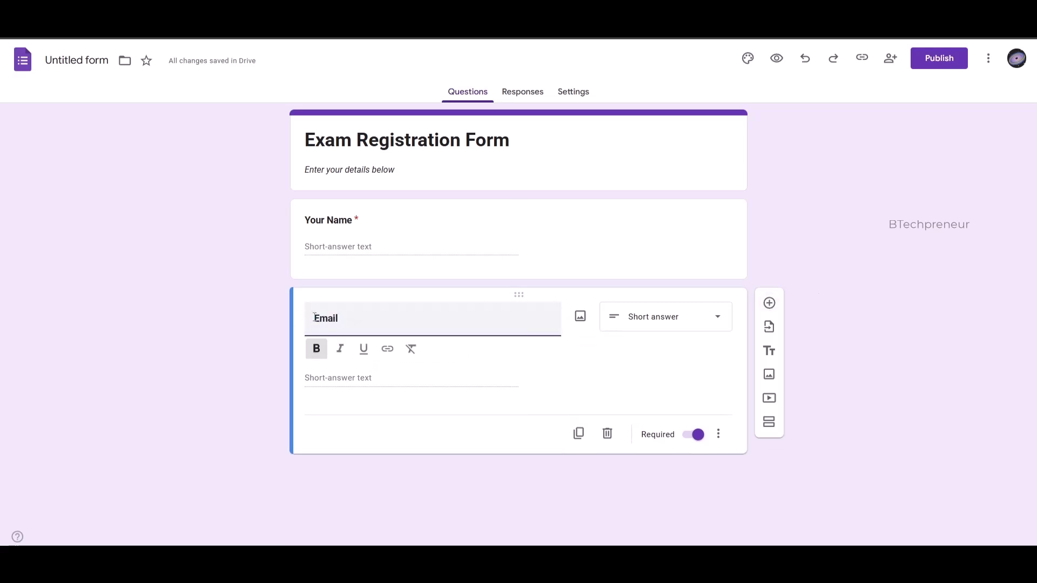
left_click(371, 221)
left_click(384, 230)
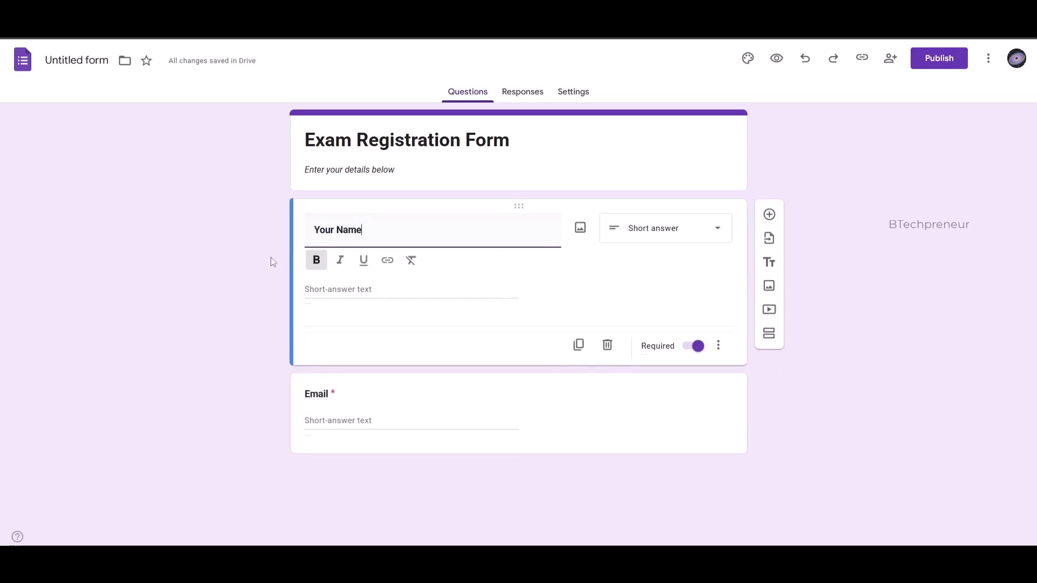
left_click(271, 258)
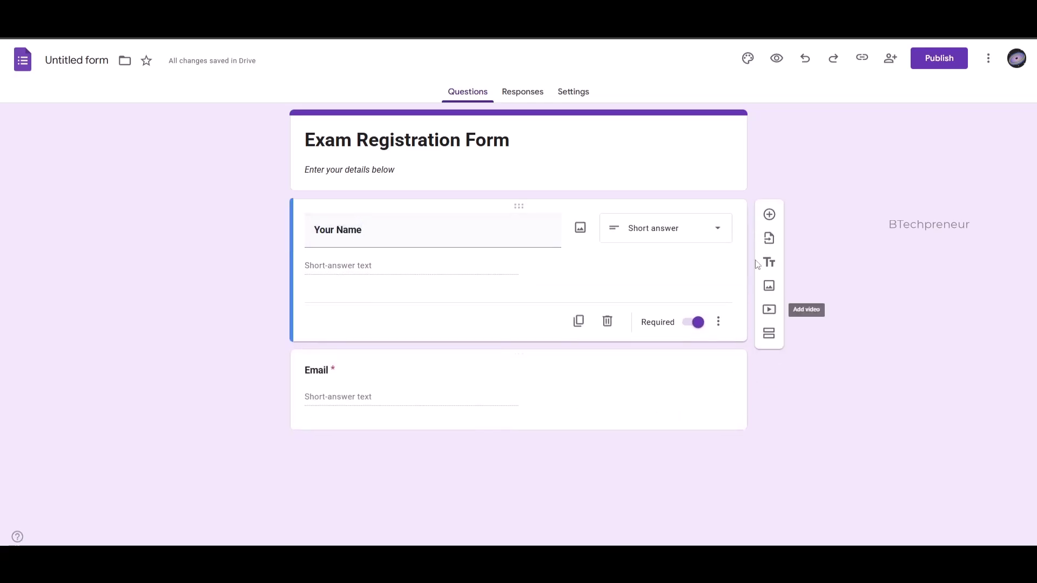
Add a question below "Email" with the bold title "Phone No".
left_click(572, 411)
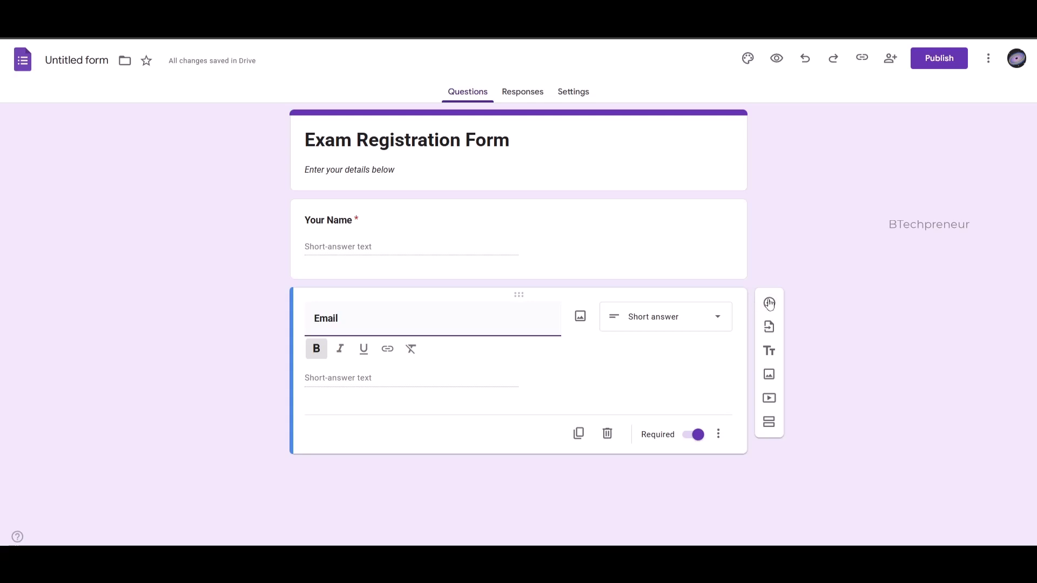
left_click(769, 303)
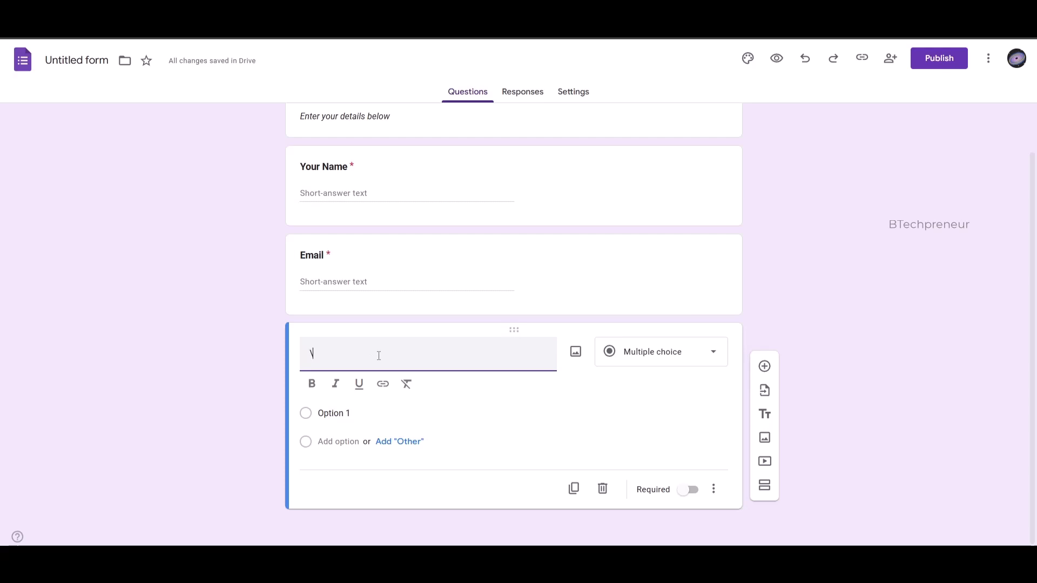
type("P")
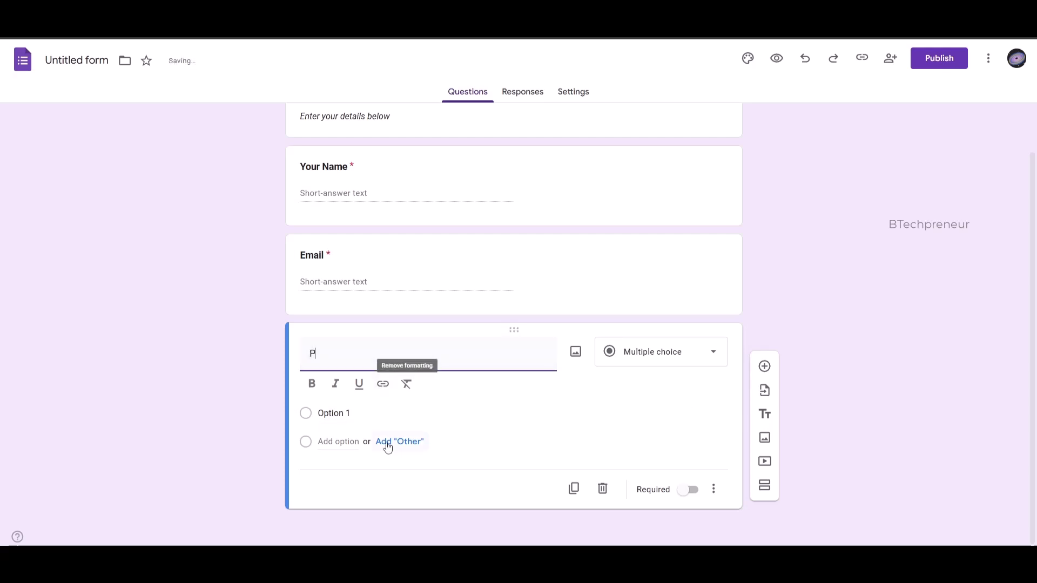
type("hon")
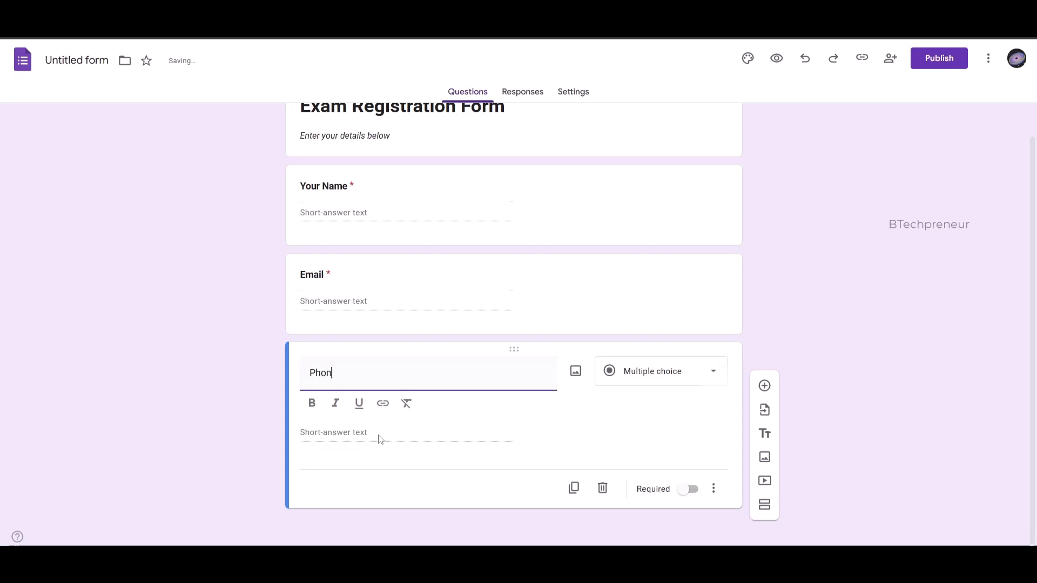
key("BackSpace")
type("e")
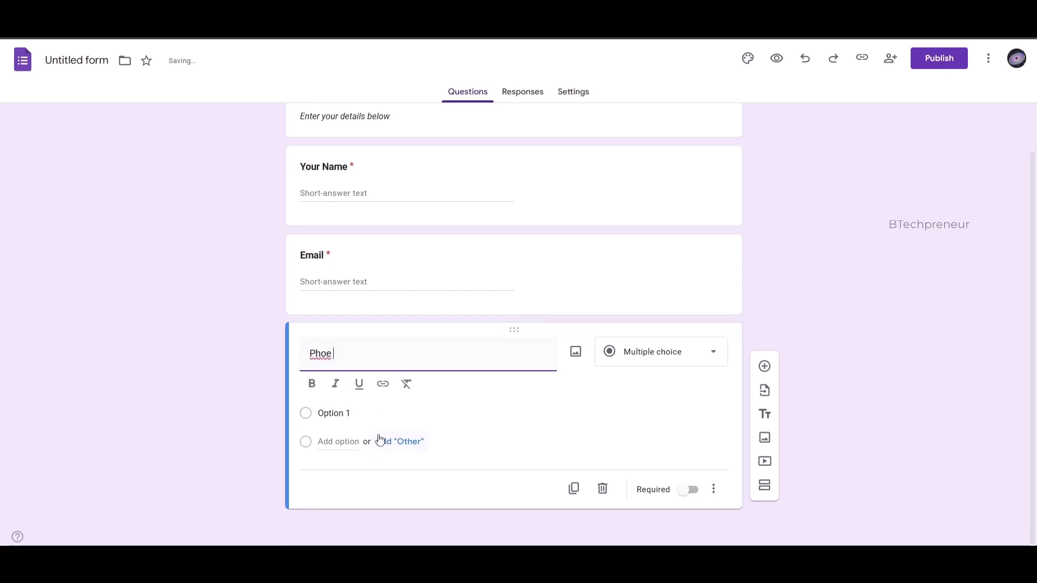
key("ctrl+a")
type("Ph")
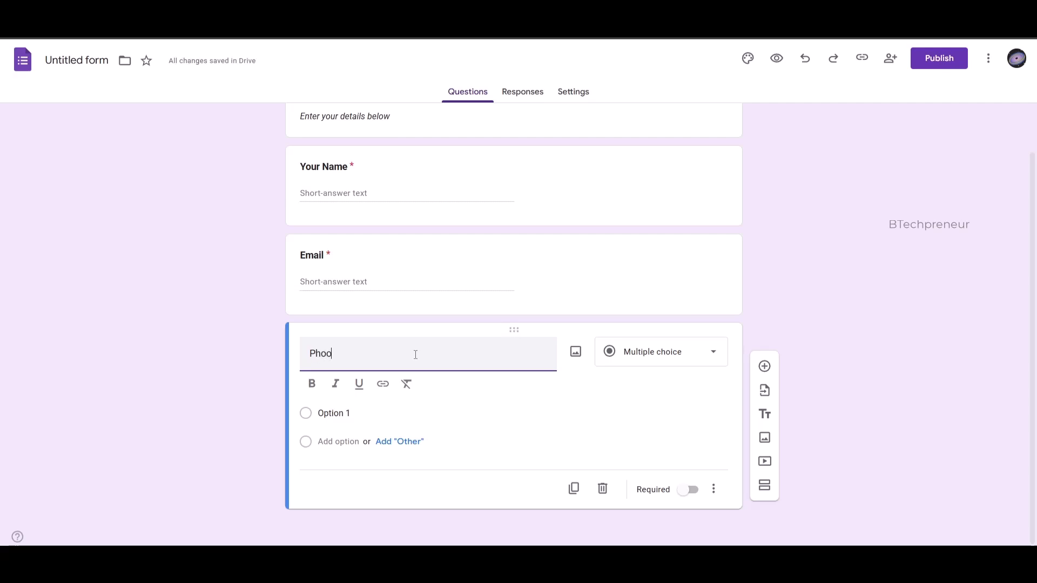
type("oo")
key("BackSpace")
key("ctrl+a")
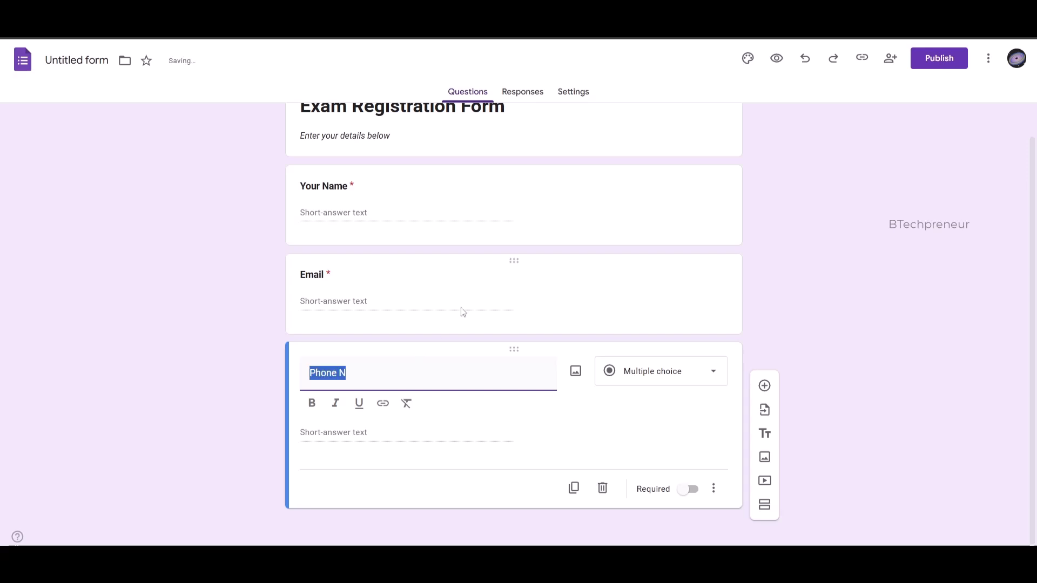
key("Right")
type("o")
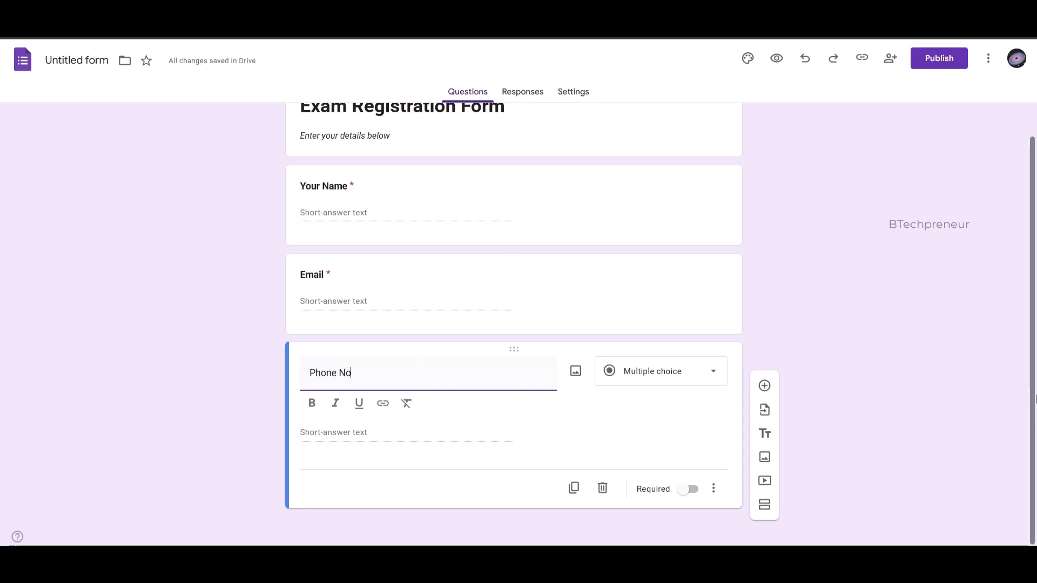
key("ctrl+a")
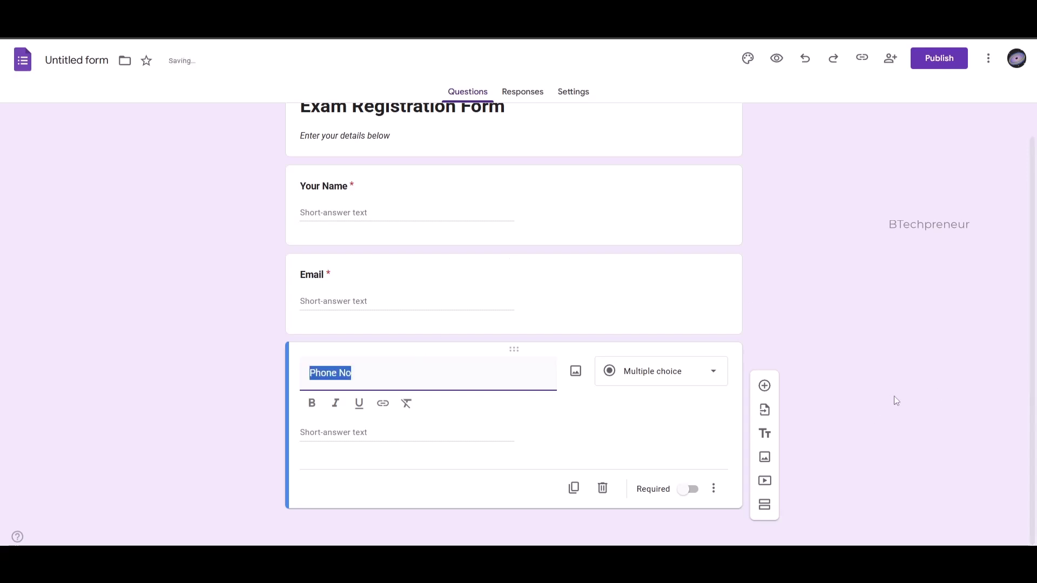
key("ctrl+b")
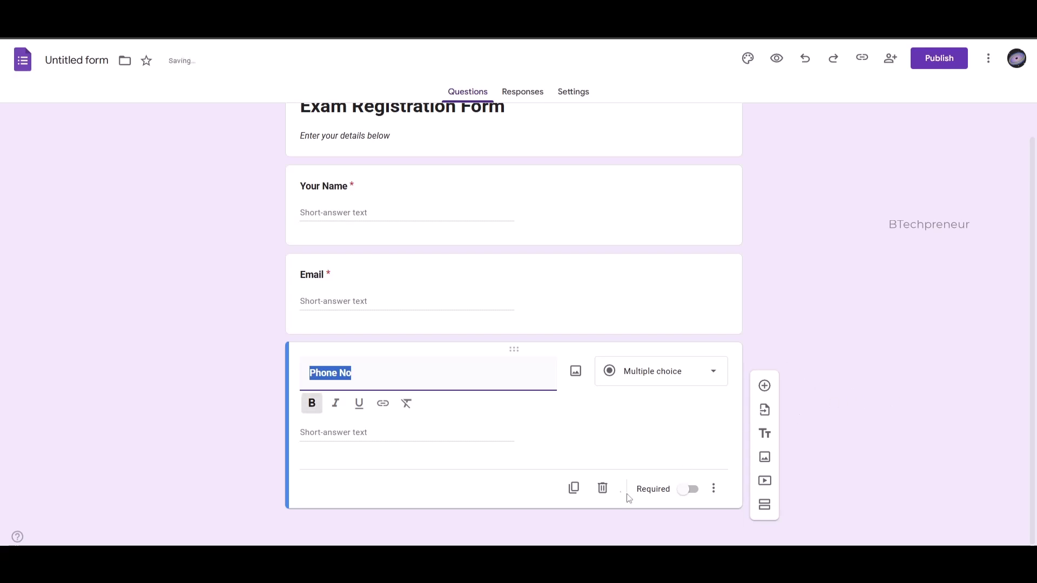
Set the "Phone No" question's type to Short answer and mark it as required.
left_click(676, 408)
left_click(655, 403)
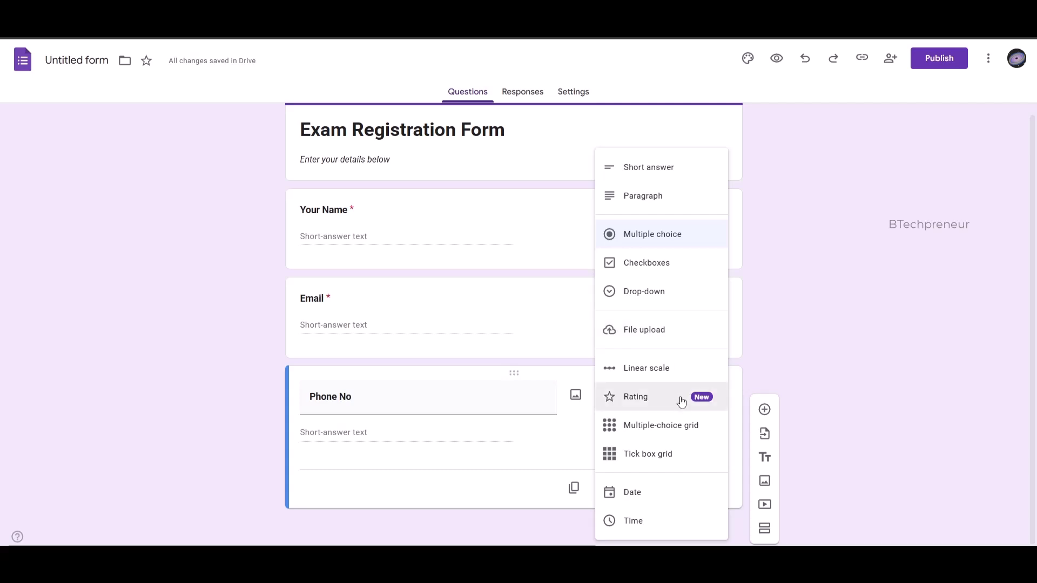
left_click(642, 176)
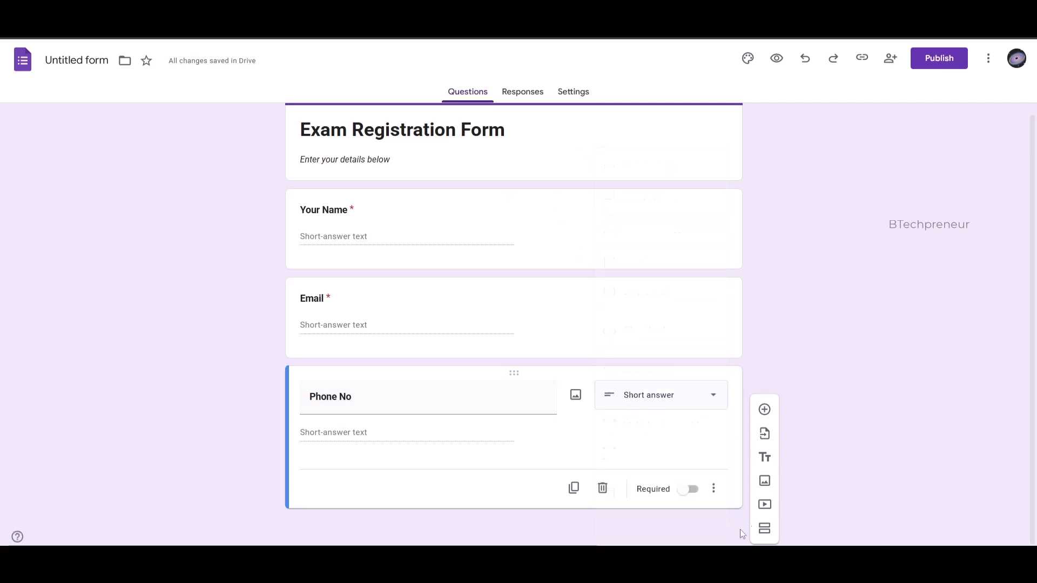
left_click(687, 490)
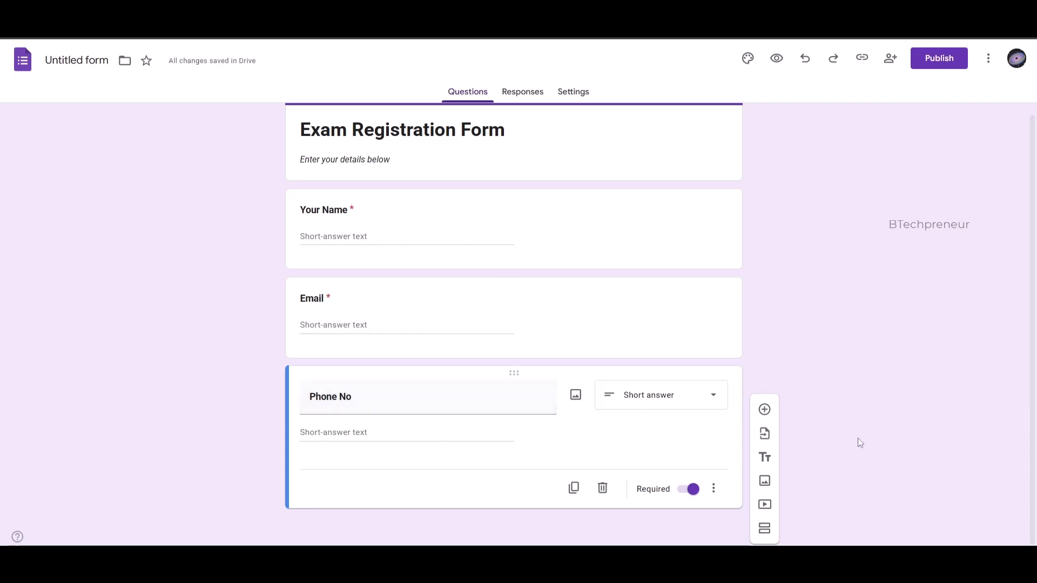
Add a question below "Phone No" with the bold title "Roll No:".
left_click(764, 409)
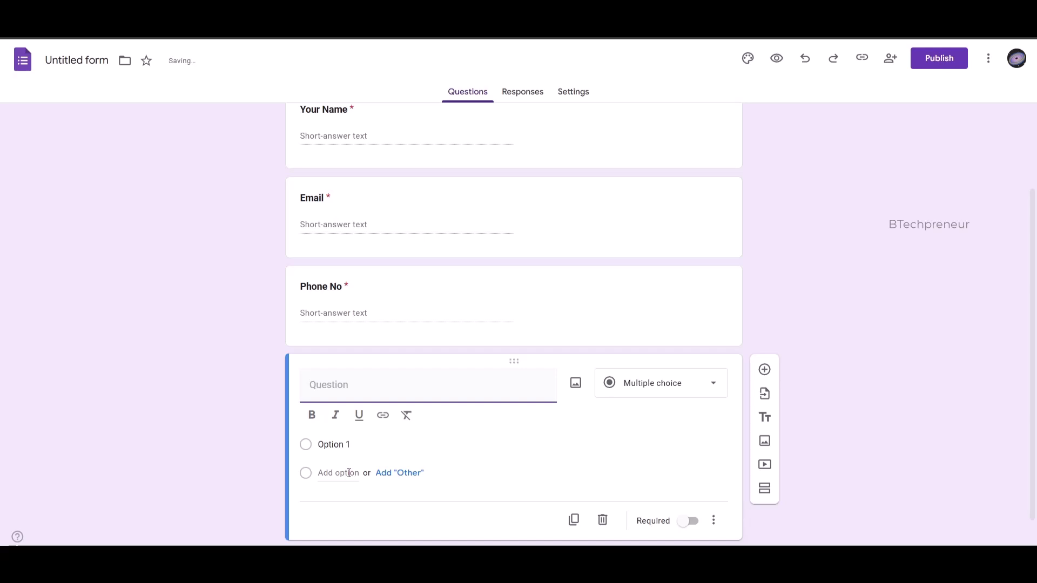
scroll(348, 468, "up", 2)
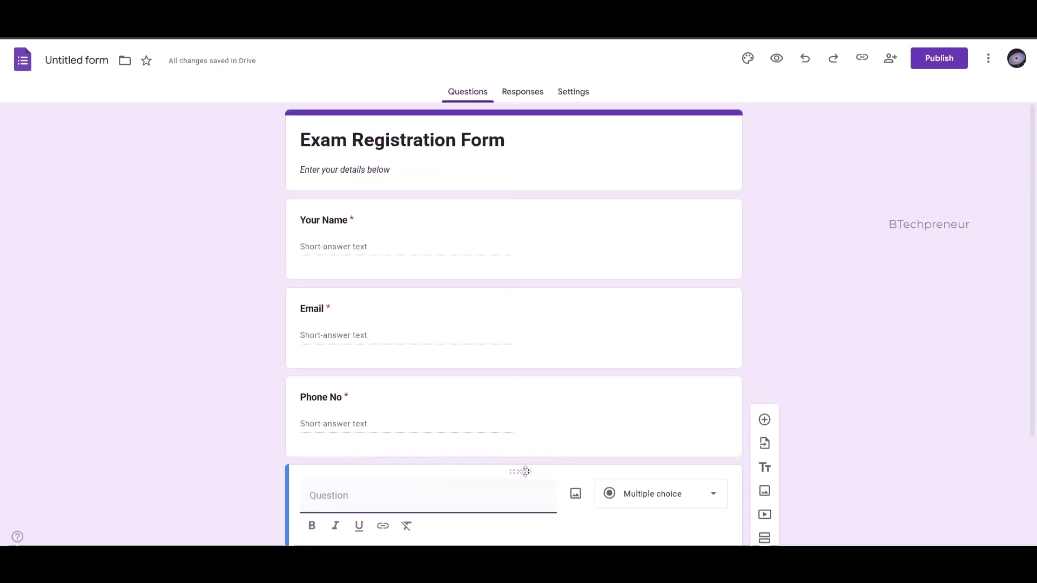
type("Ro")
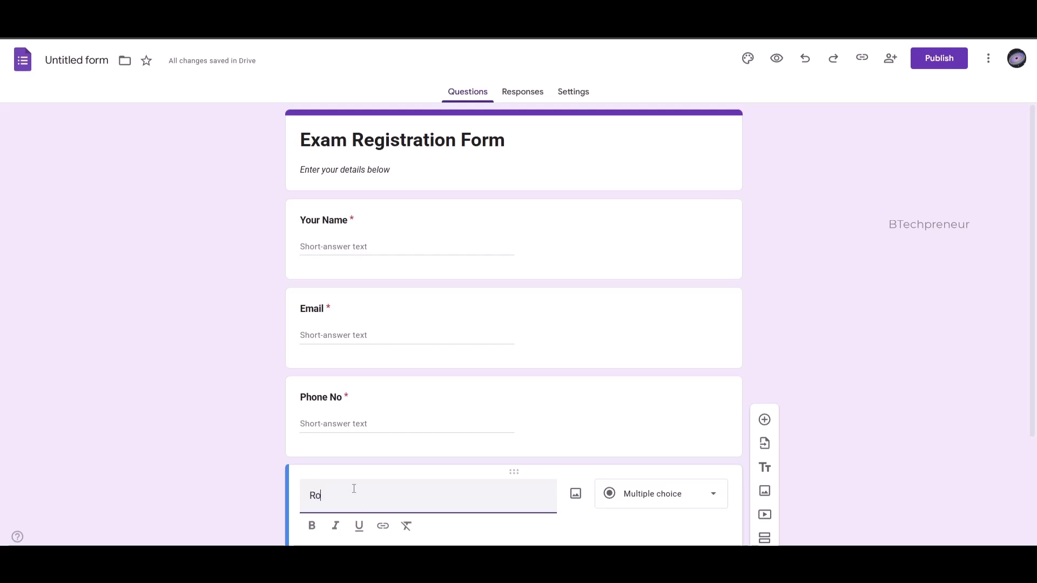
type("ll No:")
triple_click(334, 495)
left_click(311, 532)
triple_click(337, 501)
left_click(313, 528)
left_click(355, 492)
left_click(313, 530)
left_click(329, 400)
left_click(311, 431)
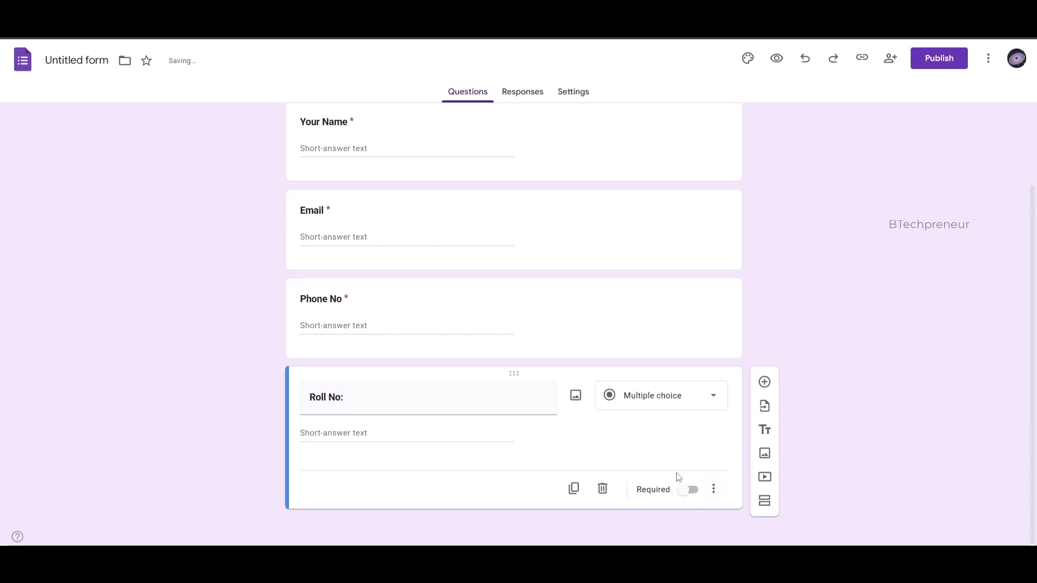
Set the "Roll No:" question's type to Short answer and mark it as required.
left_click(684, 404)
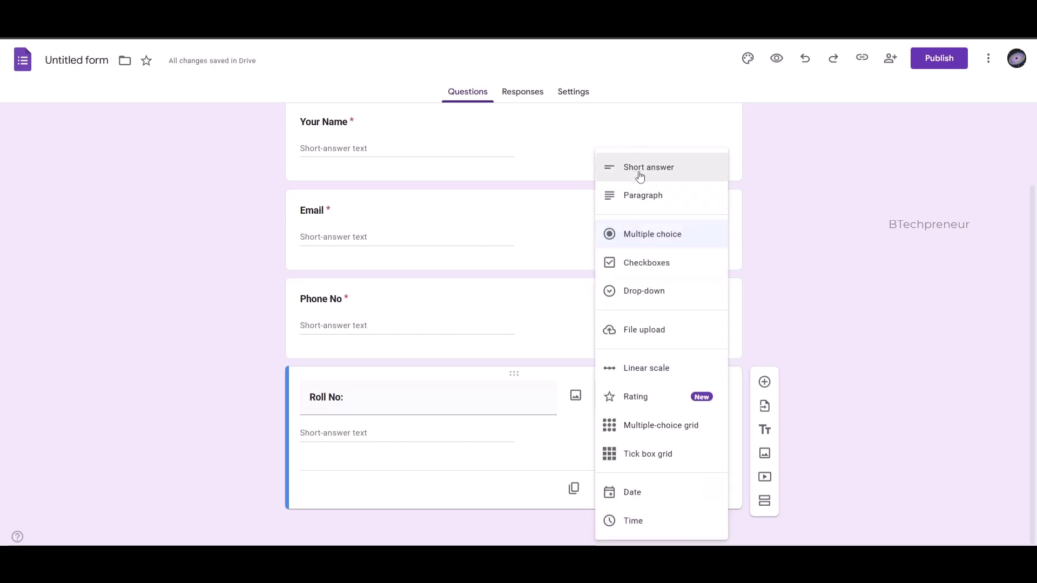
left_click(638, 176)
left_click(686, 489)
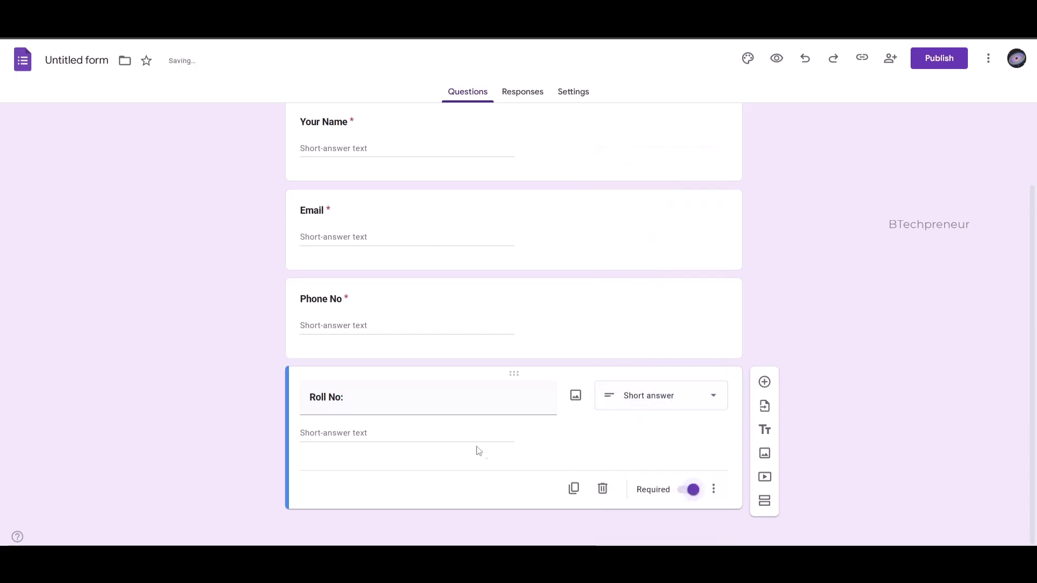
Add a short-answer question titled "Degree / Year" below "Roll No:".
left_click(763, 382)
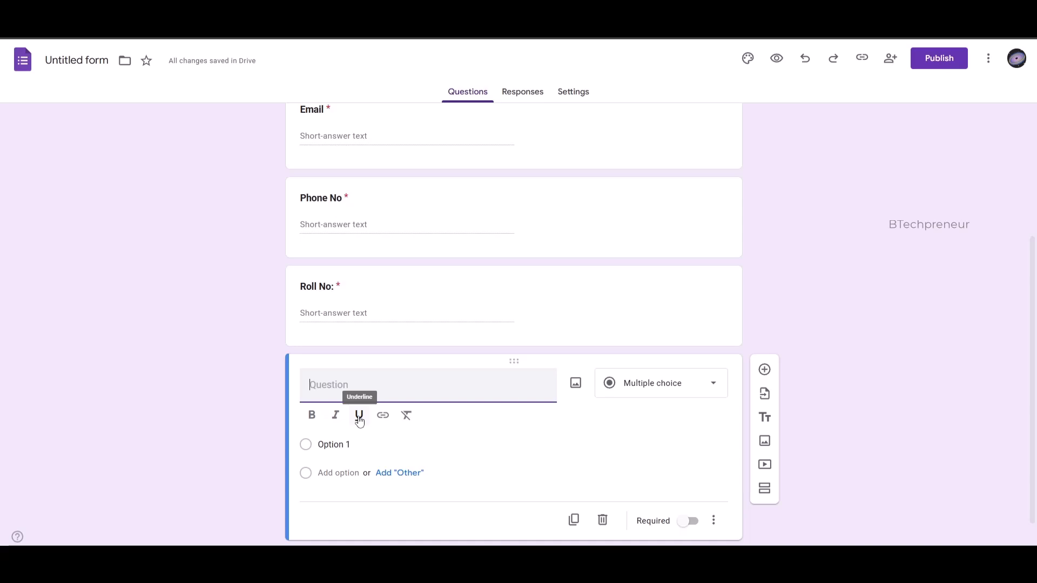
type("Degree")
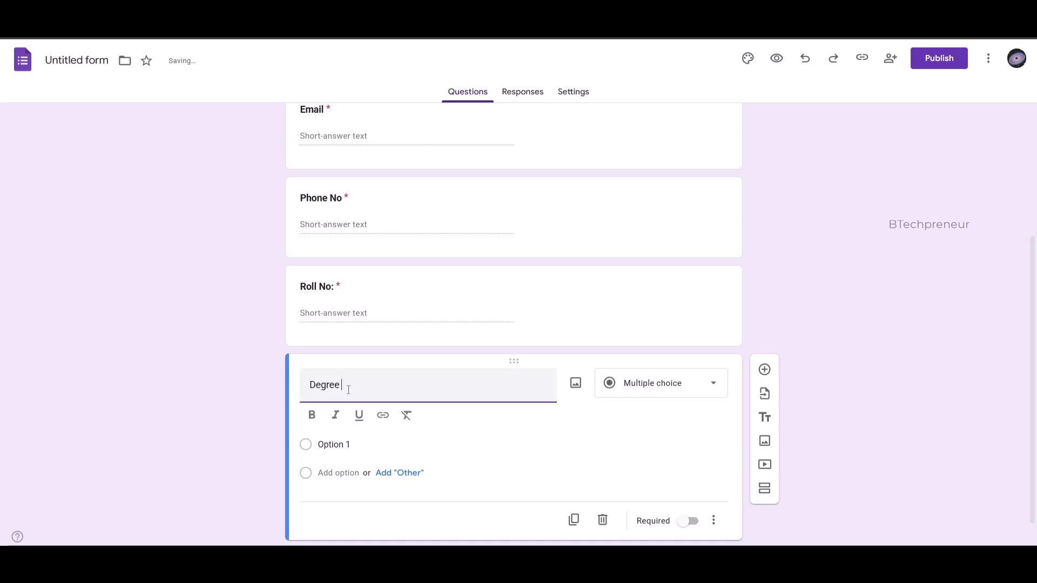
type(" / Year")
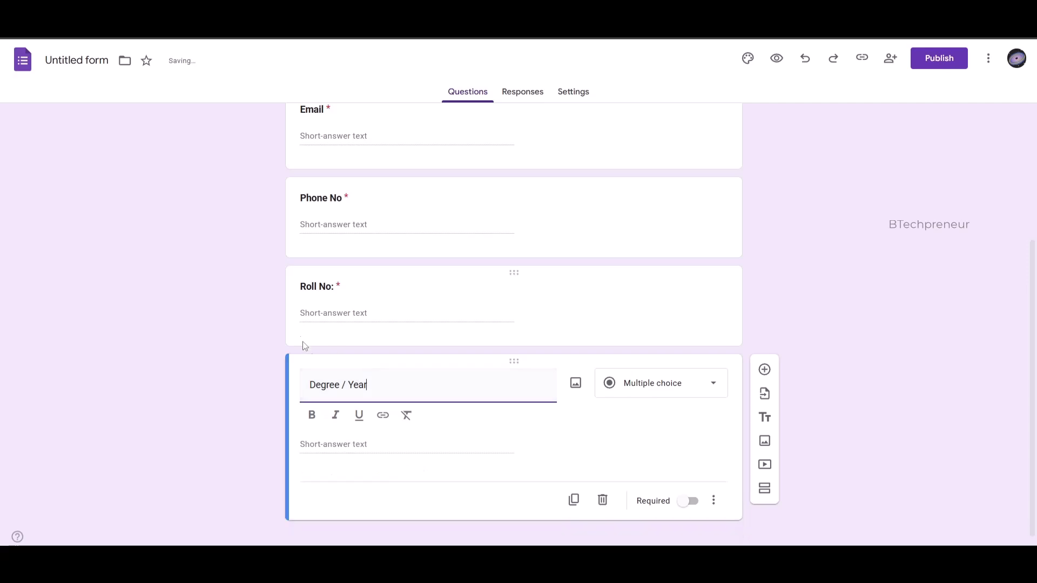
left_click(692, 399)
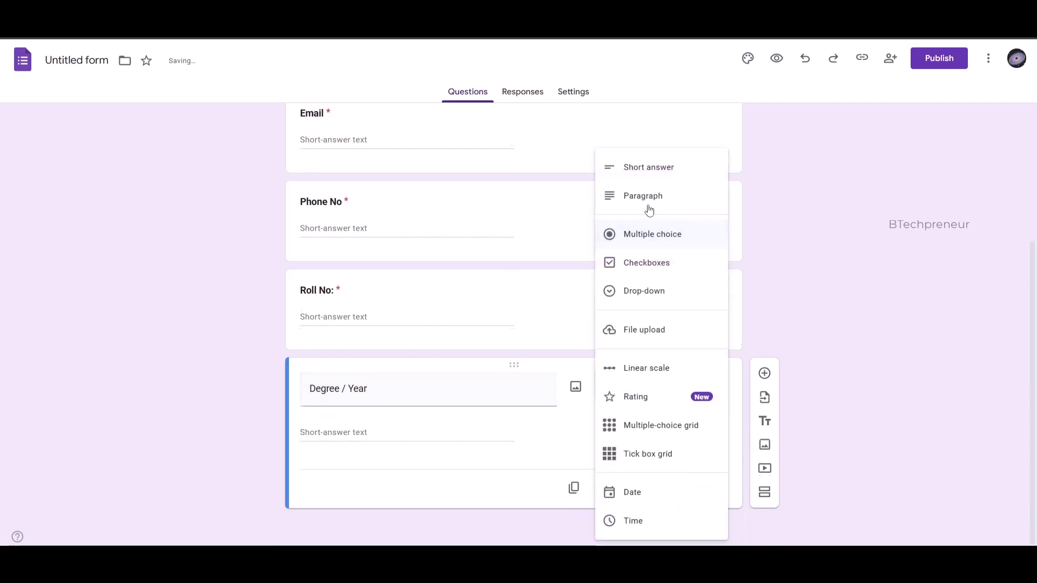
left_click(648, 168)
Make the "Degree / Year" question title bold and mark the question as required.
left_click(312, 426)
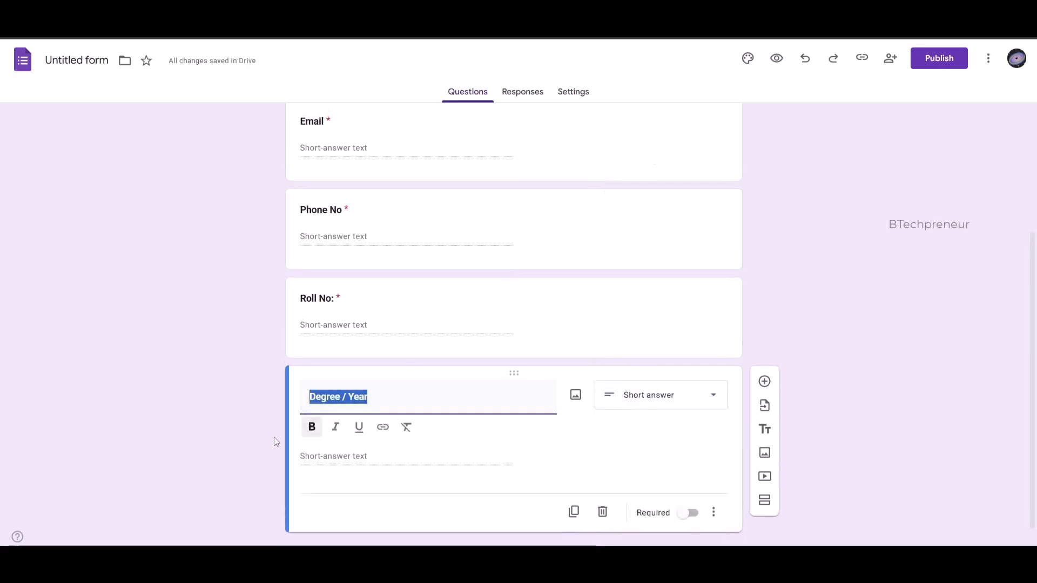
left_click(347, 462)
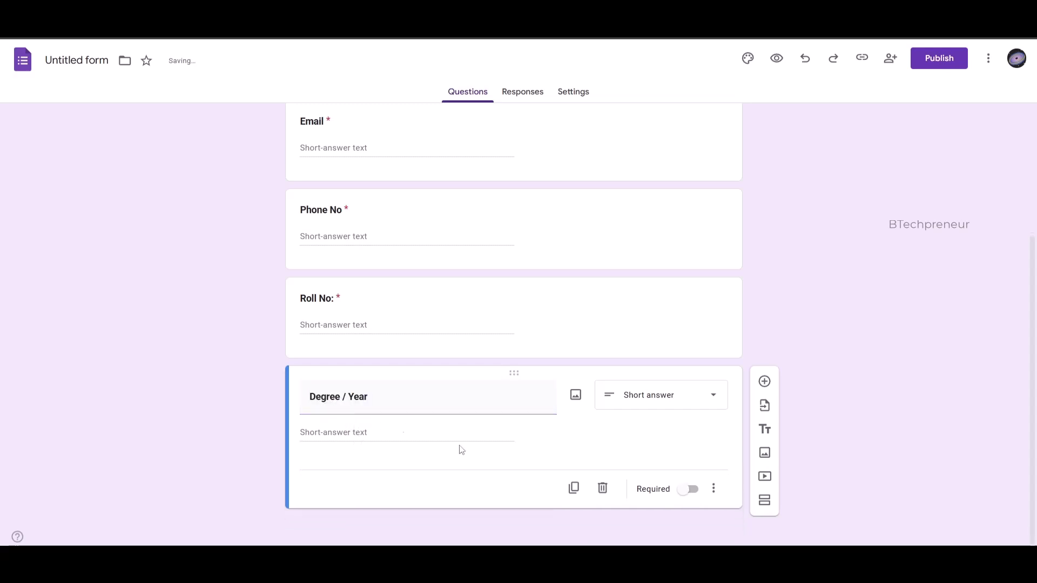
left_click(687, 495)
Replace the word "Degree" with "Course" so the question title reads "Course / Year".
left_click(352, 397)
left_click(352, 397)
left_click(339, 455)
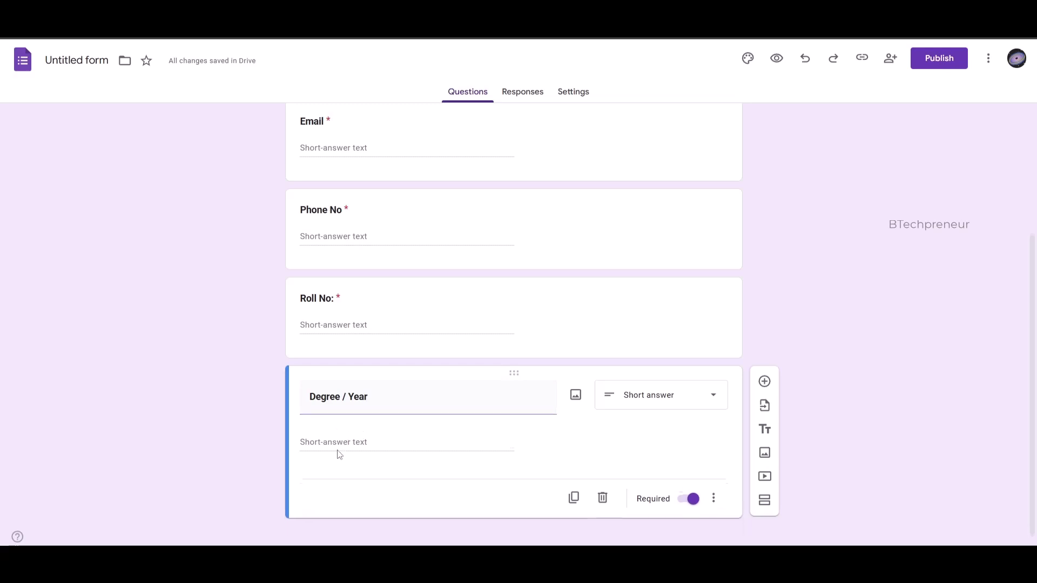
left_click(327, 400)
left_click(328, 399)
double_click(328, 400)
type("Course")
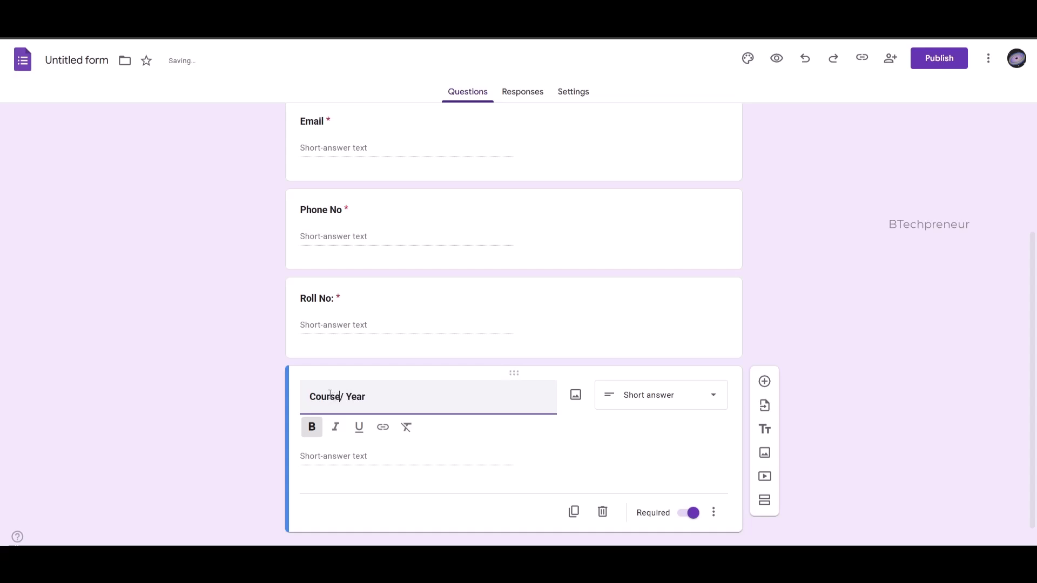
left_click(340, 459)
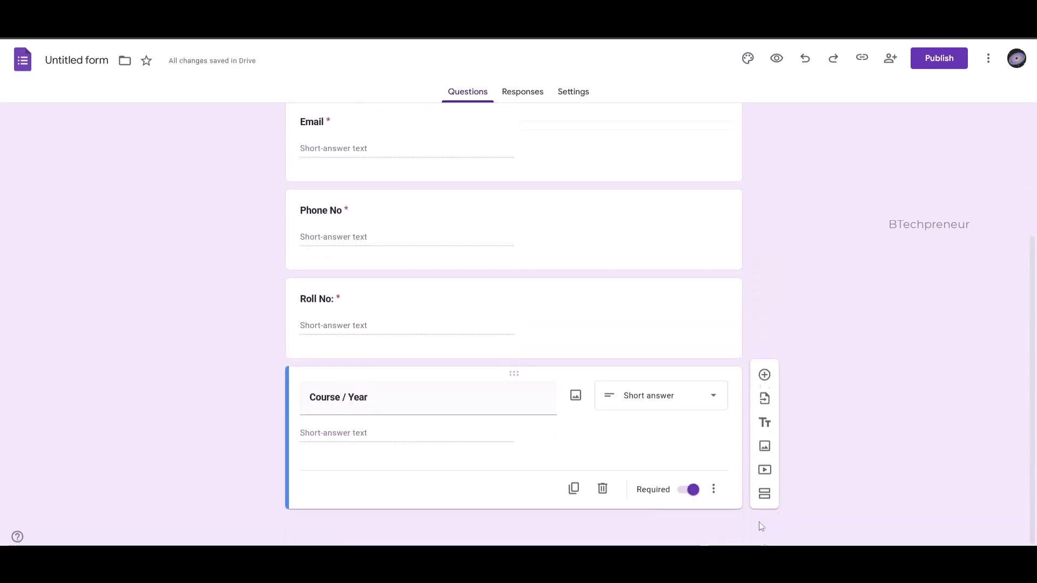
Add a File upload question below "Course / Year" and allow respondents to upload files to Drive.
left_click(766, 384)
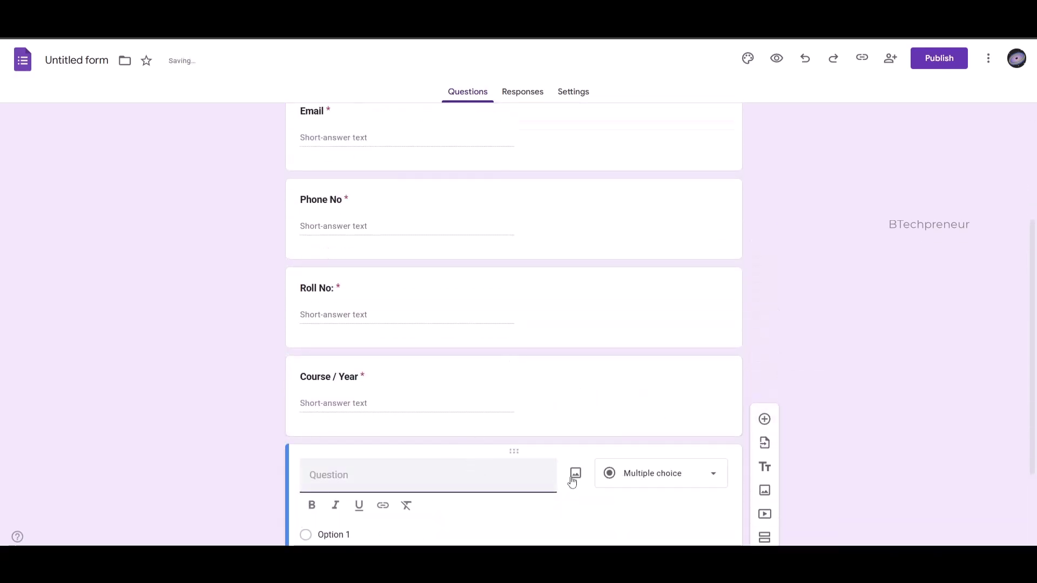
left_click(683, 351)
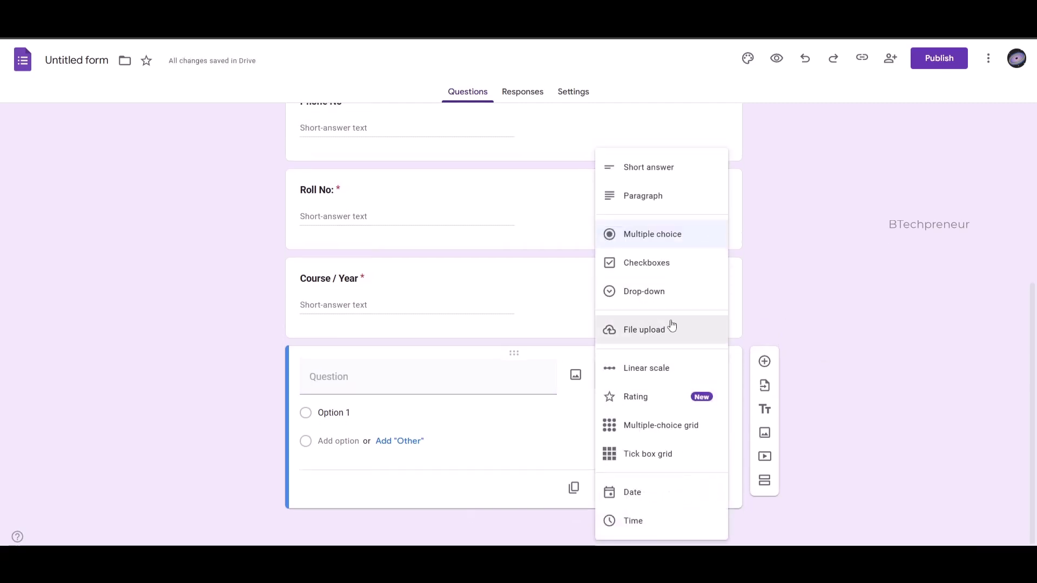
left_click(672, 327)
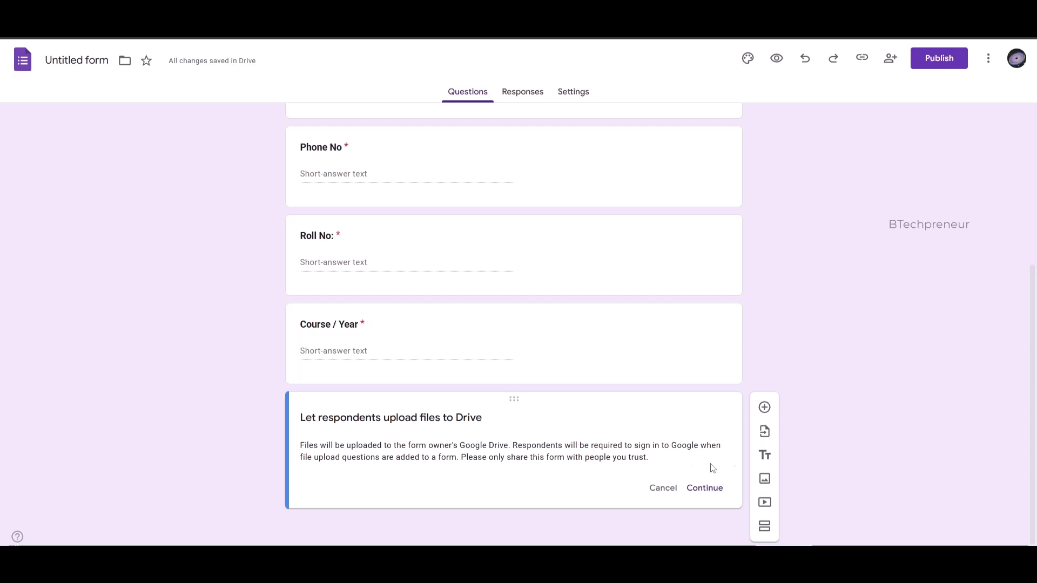
left_click(705, 488)
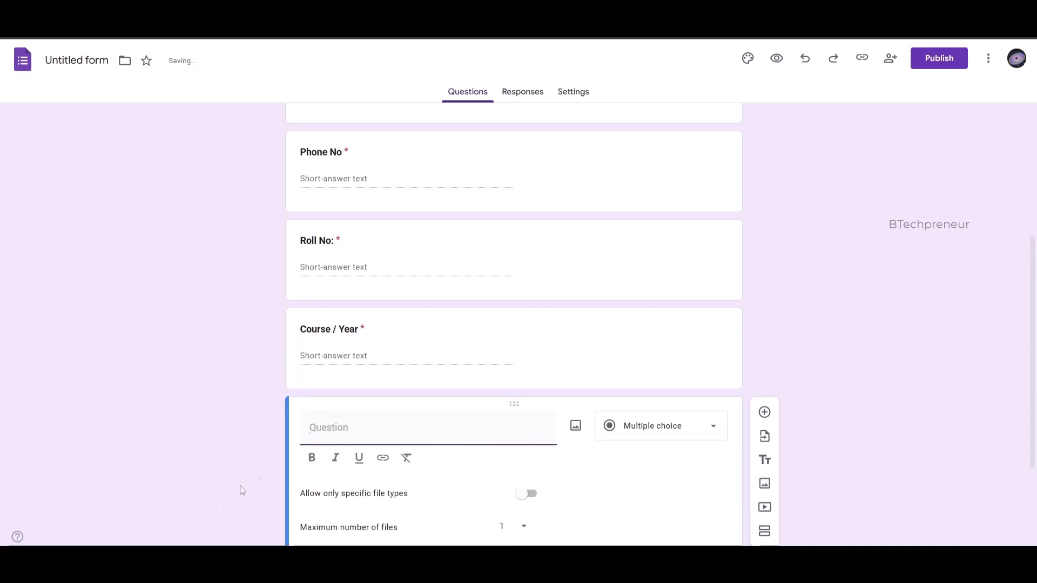
left_click(604, 287)
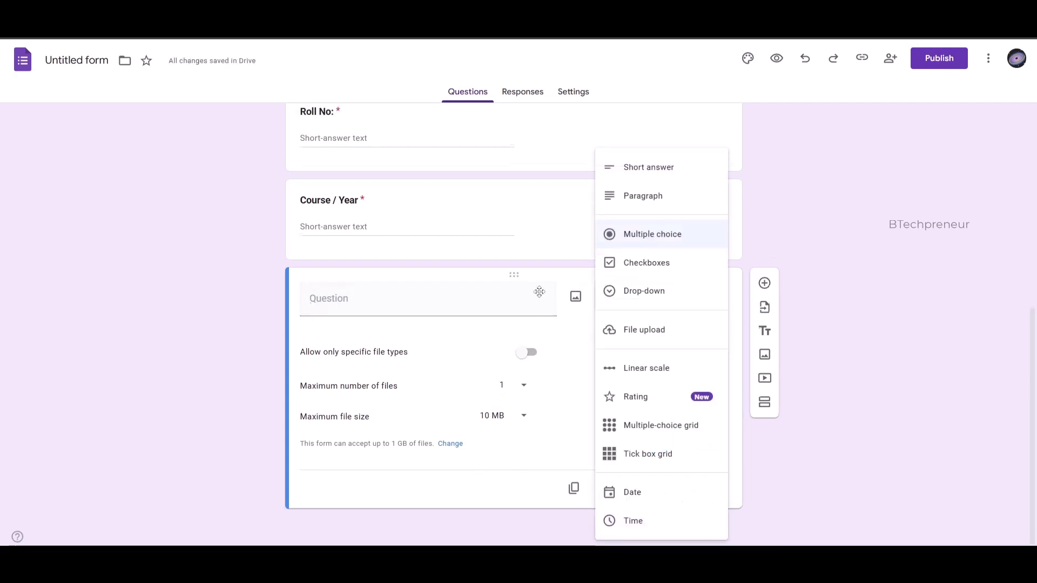
left_click(607, 330)
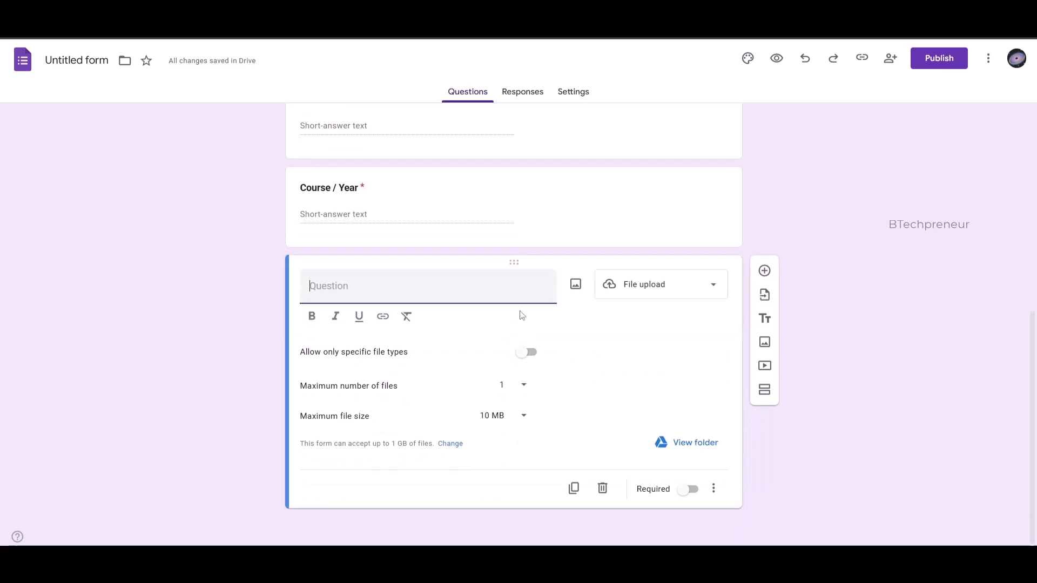
Title the file upload question "Upload your passport size image".
type("Your")
key("ctrl+a")
type("Uplod")
key("BackSpace")
type("a")
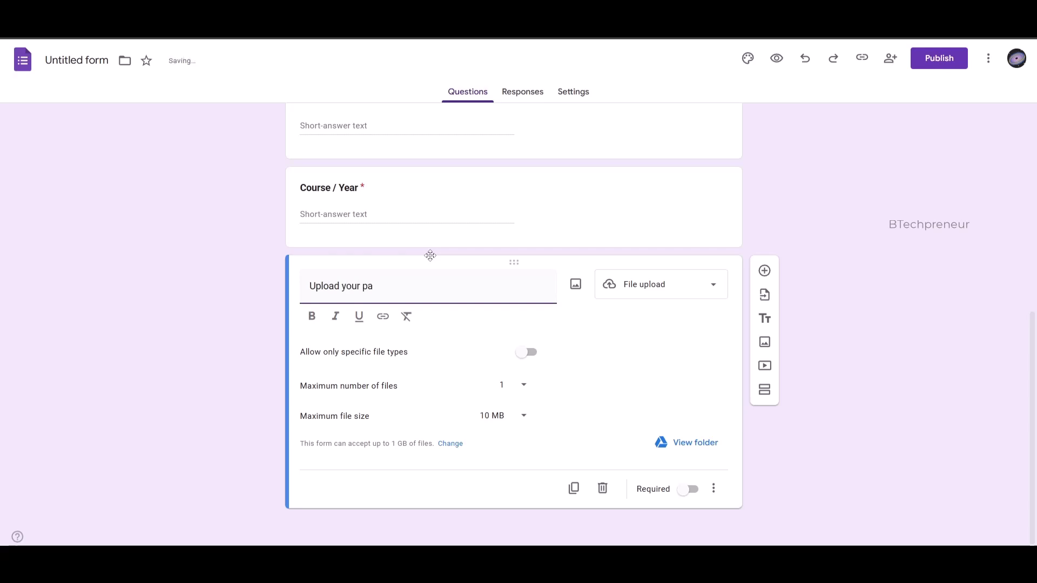
type("un")
key("BackSpace")
type("port size image")
Make the passport image question's title bold and mark the question as required.
key("ctrl+a")
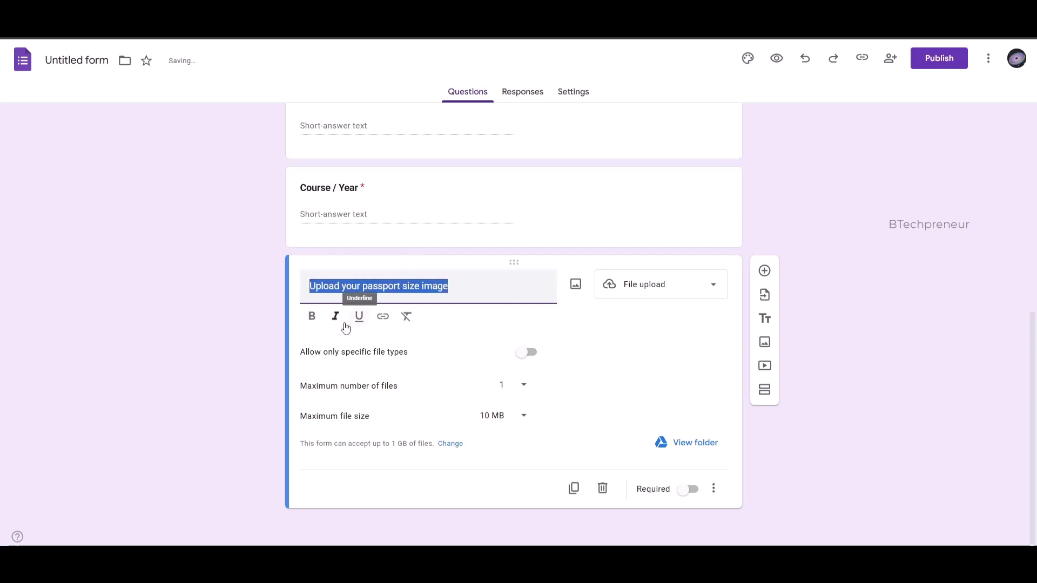
left_click(310, 318)
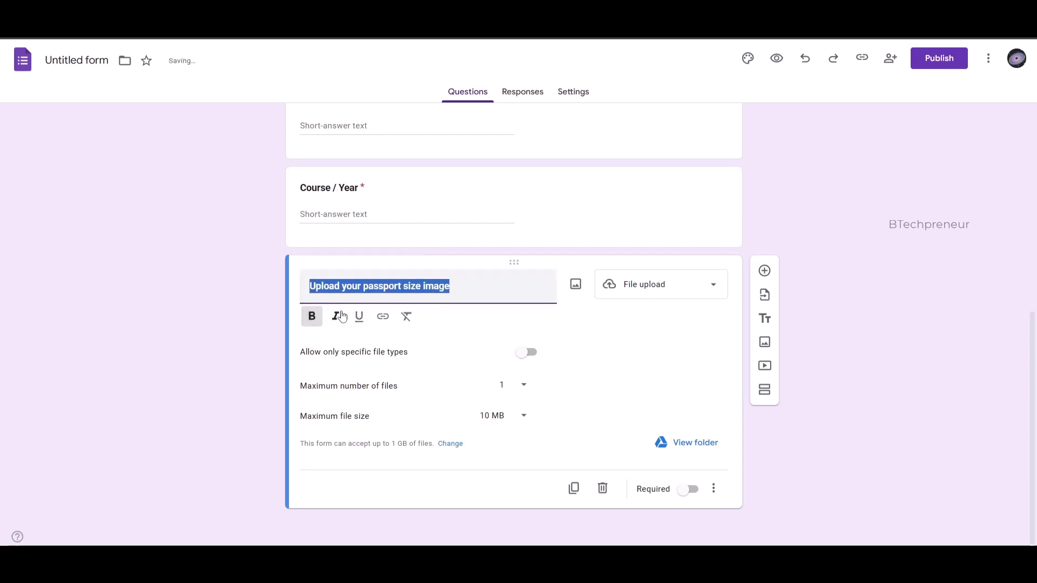
left_click(688, 489)
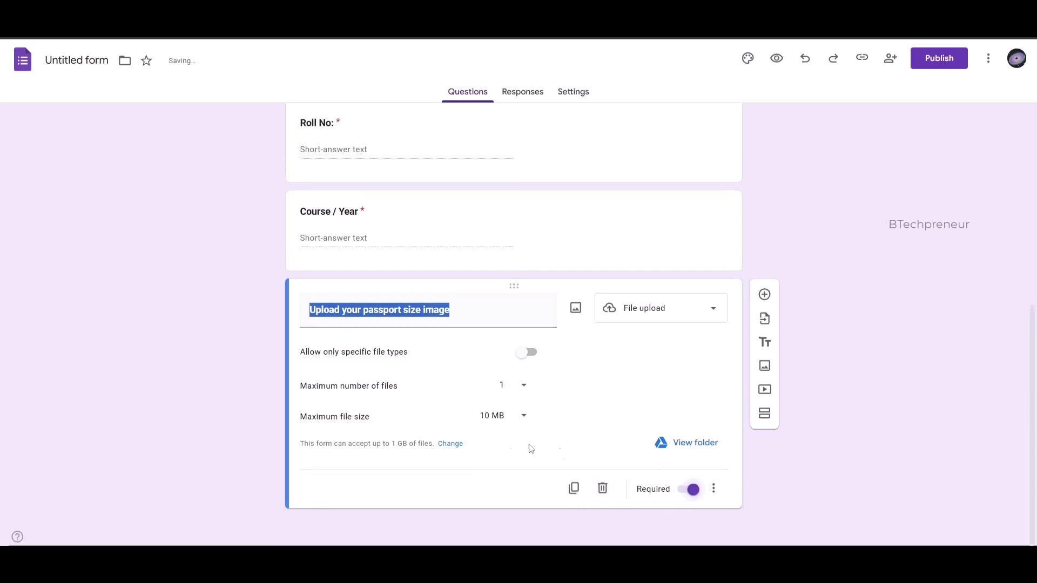
Restrict the passport image upload to specific file types, allowing only Image.
left_click(493, 417)
left_click(493, 419)
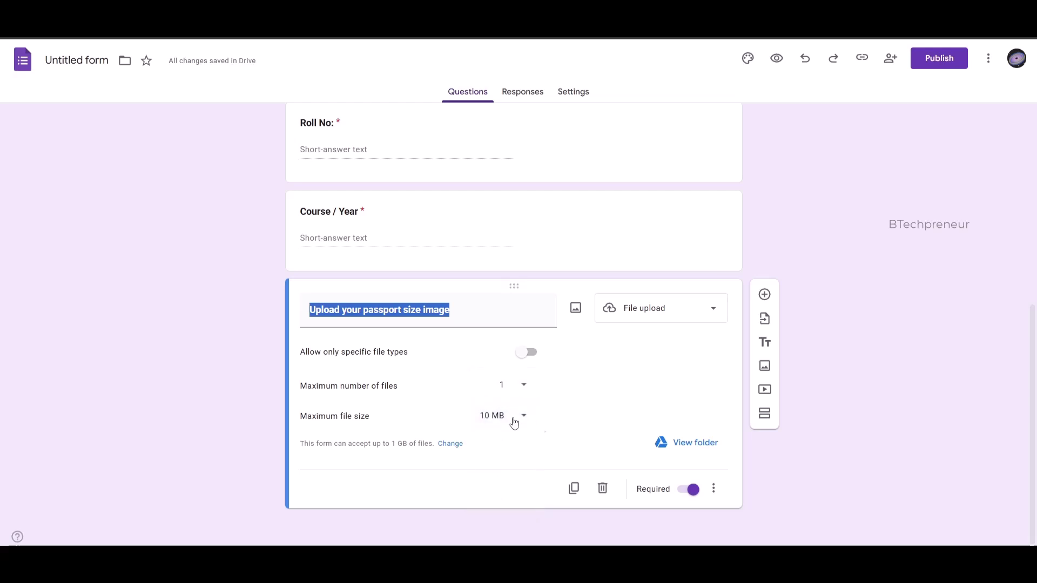
left_click(508, 390)
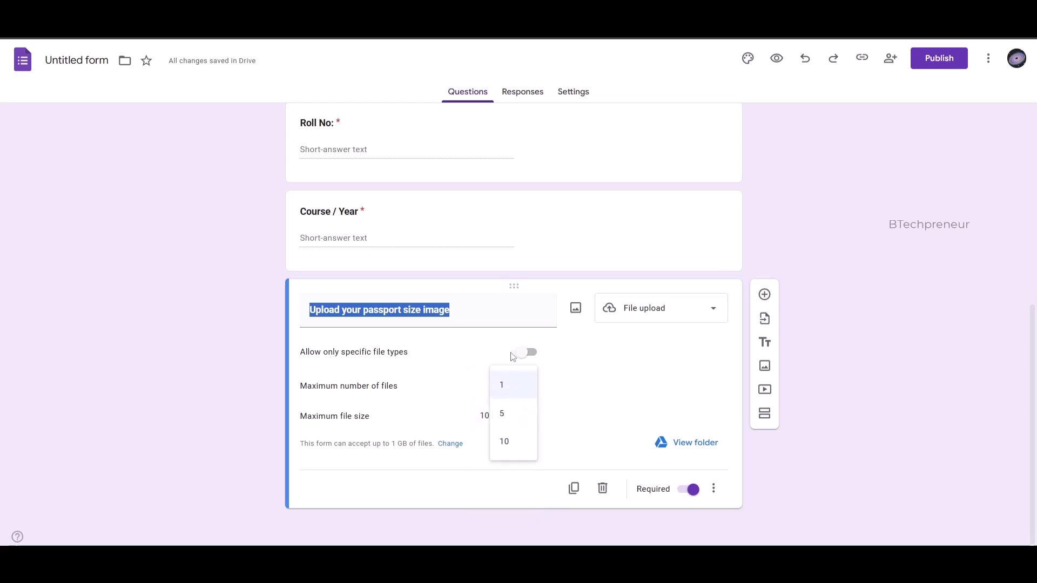
left_click(539, 355)
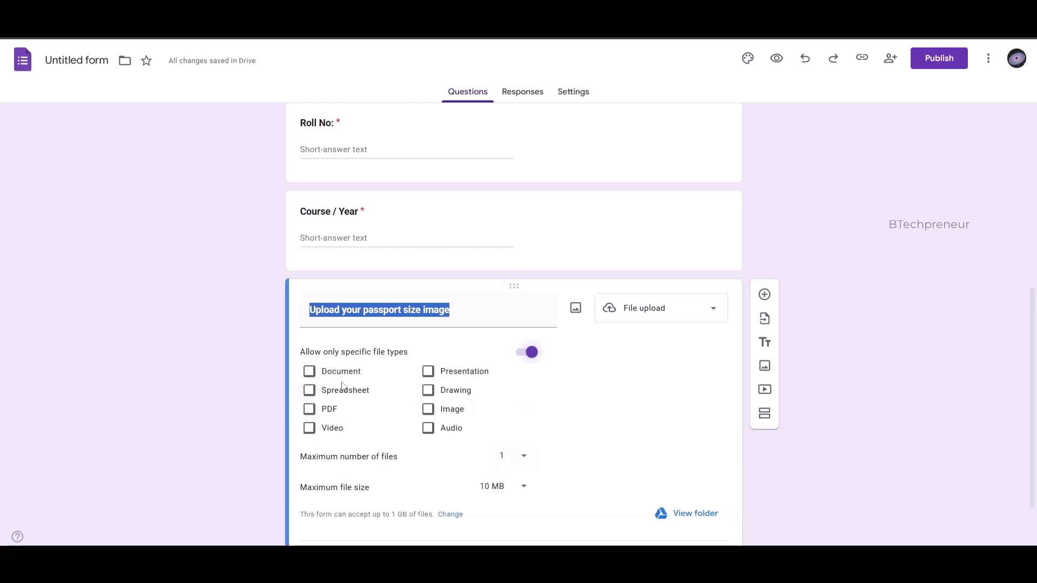
left_click(446, 413)
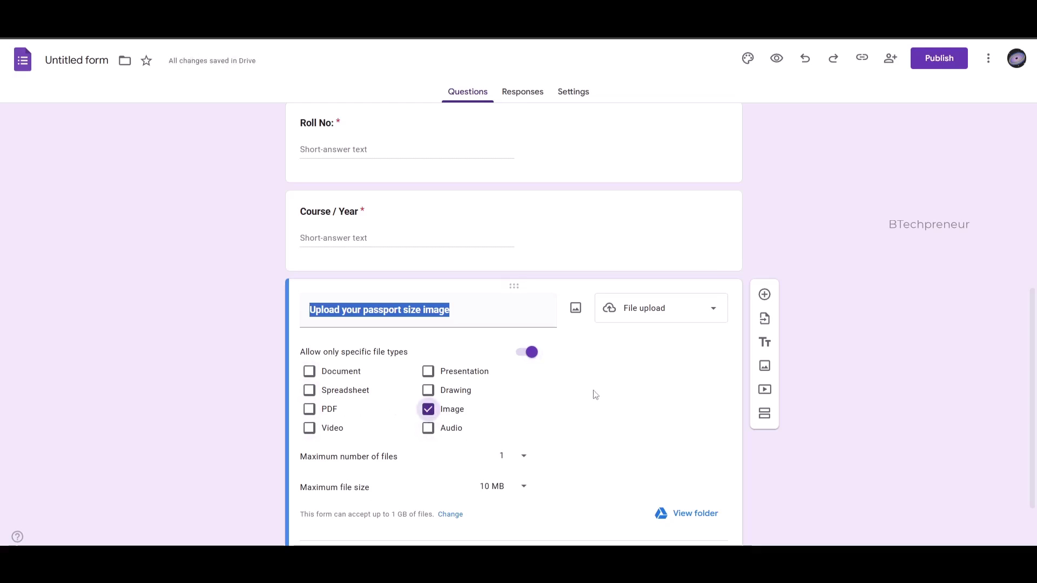
scroll(676, 408, "down", 2)
left_click(737, 433)
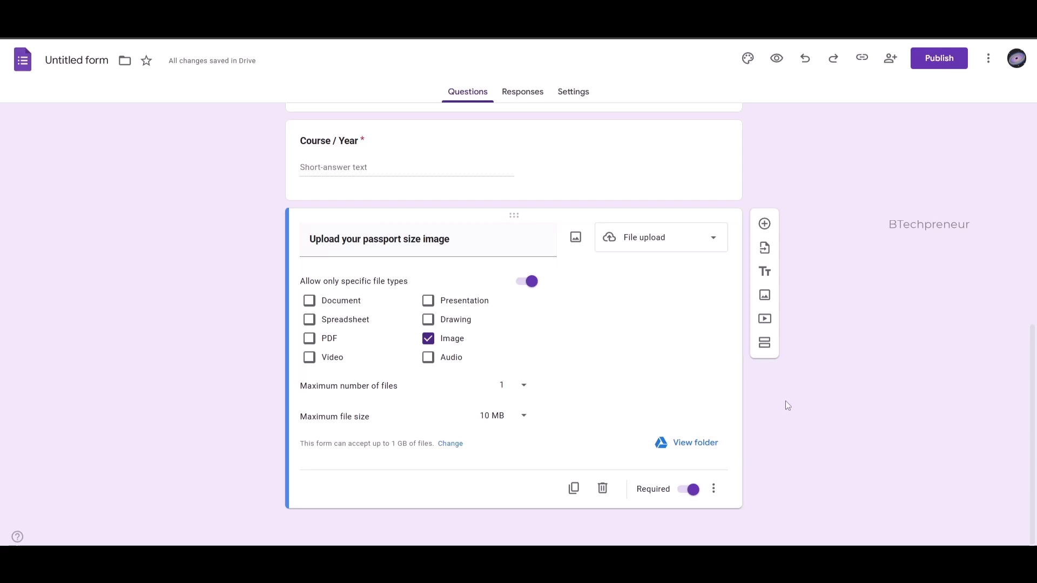
Review the form's questions between the header and the passport image upload question.
scroll(786, 403, "up", 3)
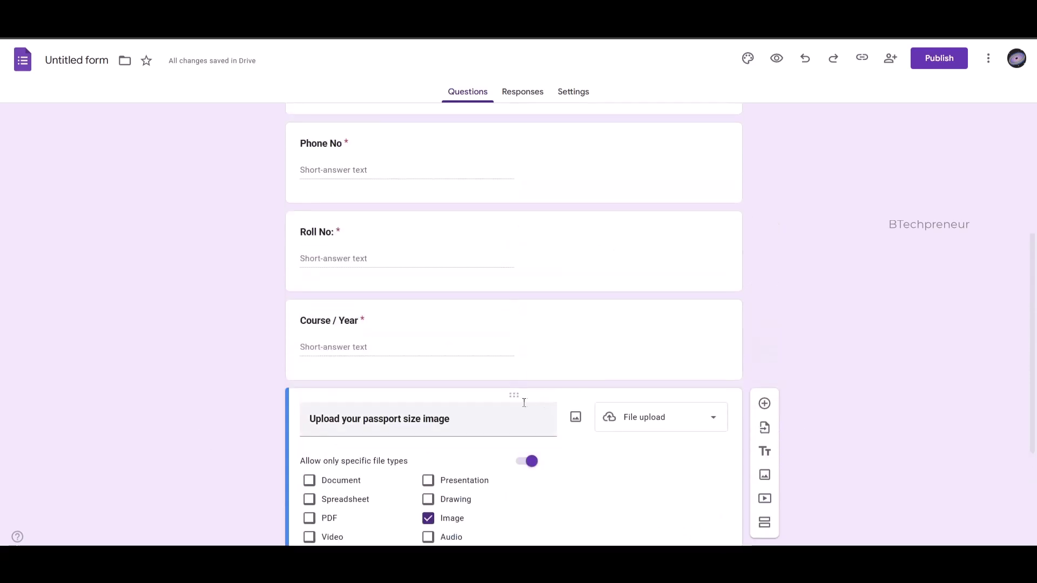
scroll(322, 436, "down", 2)
scroll(323, 436, "down", 2)
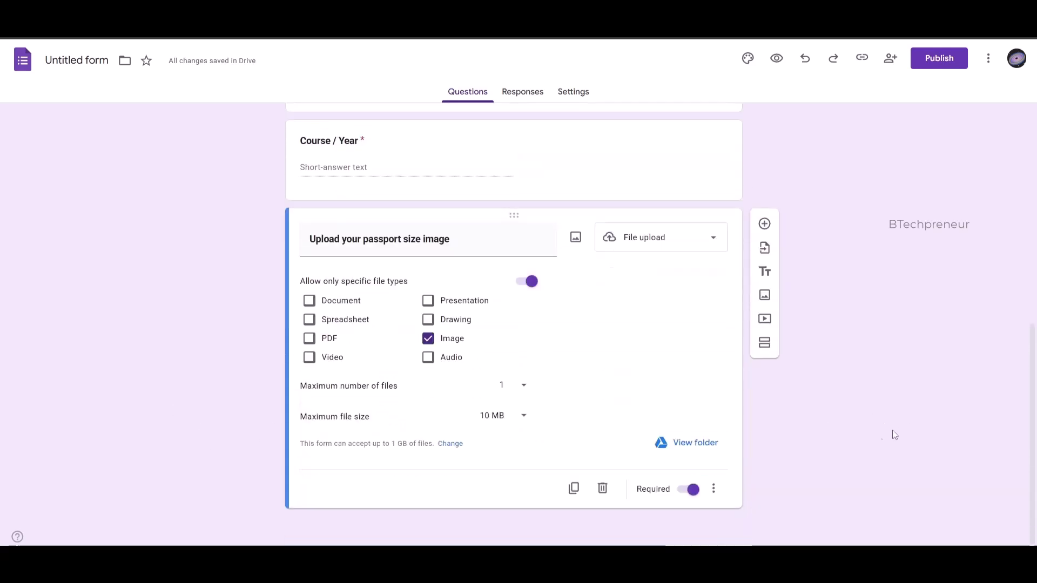
scroll(781, 243, "up", 2)
scroll(637, 382, "down", 2)
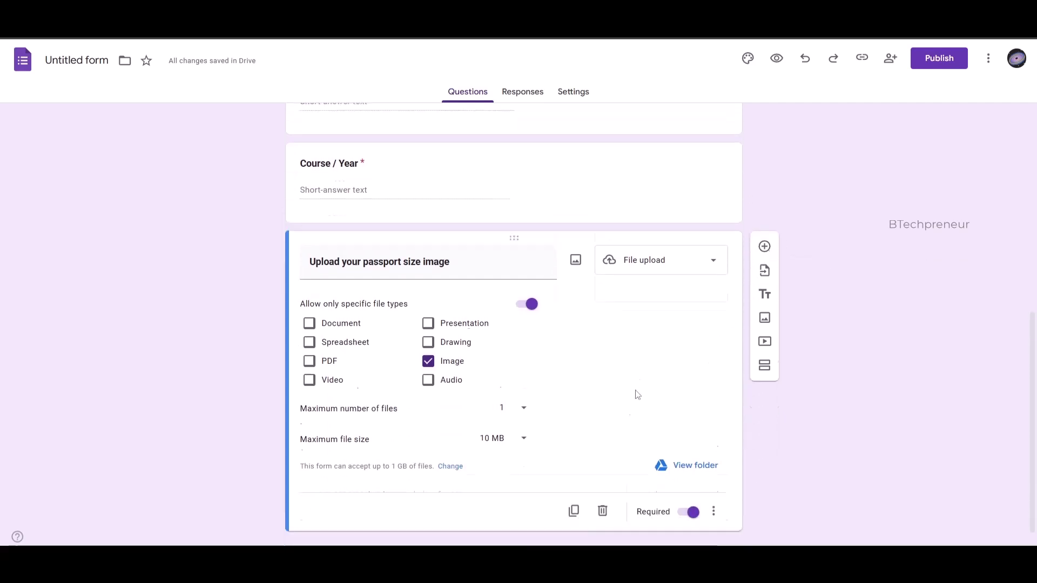
scroll(615, 463, "up", 2)
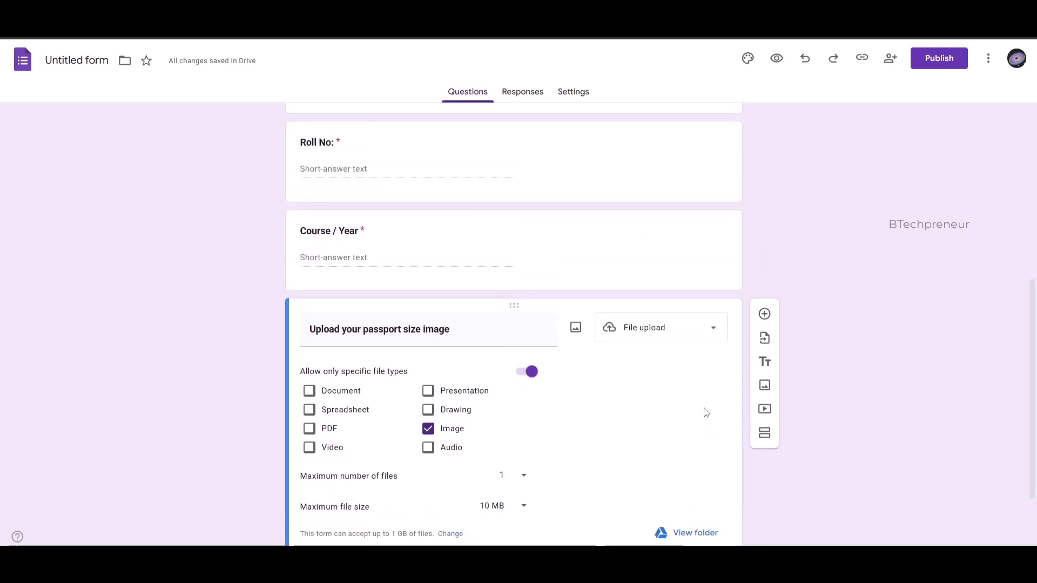
scroll(591, 328, "up", 8)
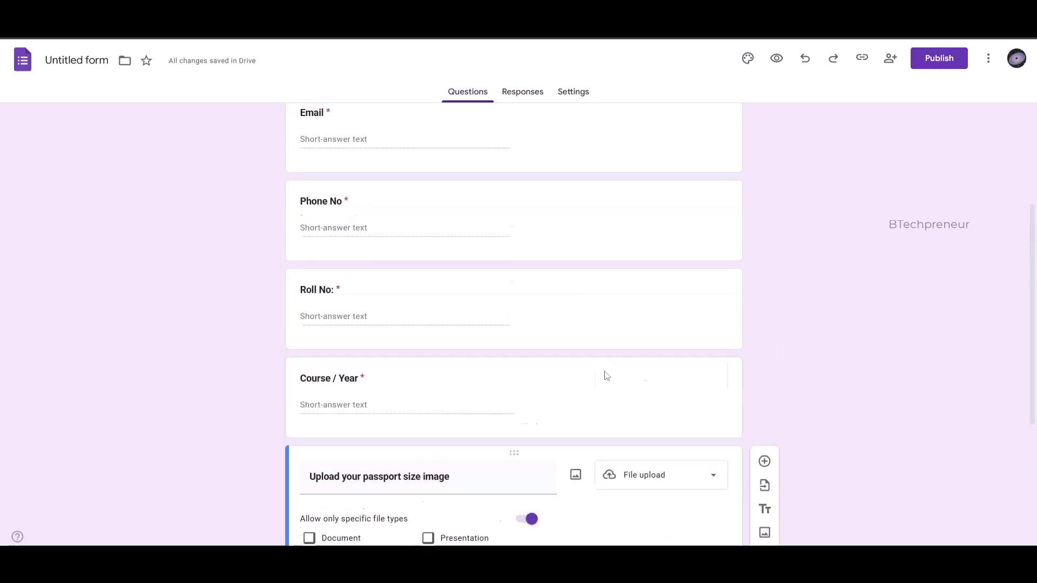
scroll(591, 330, "down", 9)
scroll(933, 461, "up", 9)
scroll(477, 410, "down", 6)
scroll(573, 492, "down", 4)
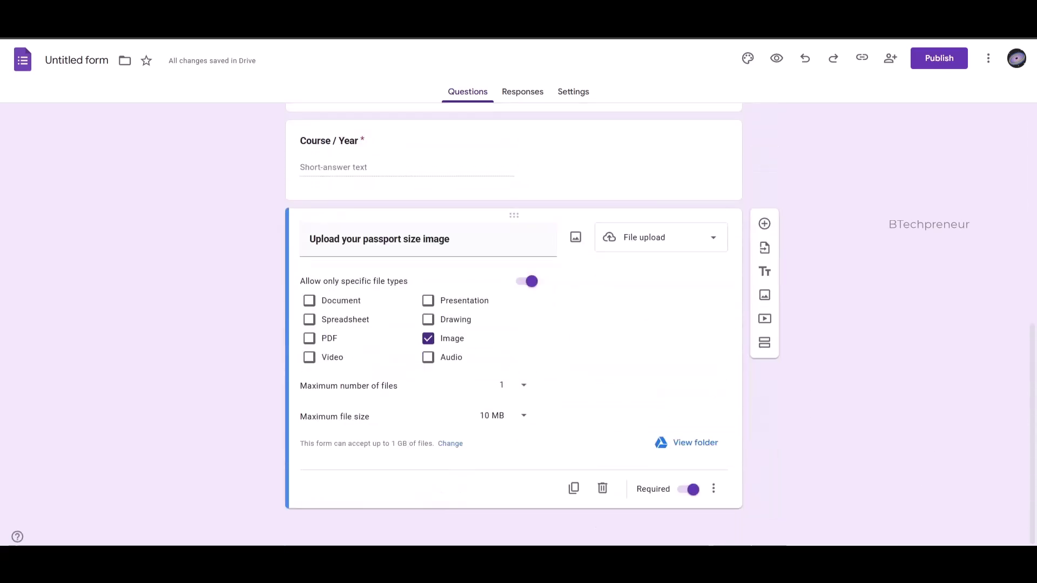
scroll(870, 400, "up", 7)
scroll(565, 317, "up", 3)
scroll(838, 408, "down", 7)
scroll(791, 400, "up", 4)
scroll(792, 400, "up", 3)
Start inserting an image below the "Exam Registration Form" header and look through the available image sources, declining camera access.
left_click(510, 142)
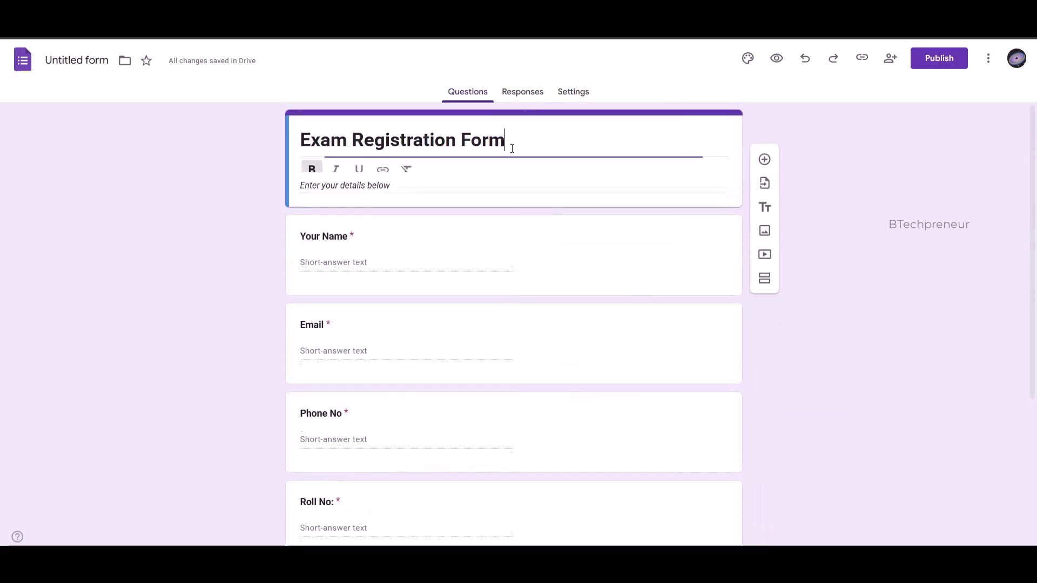
left_click(767, 197)
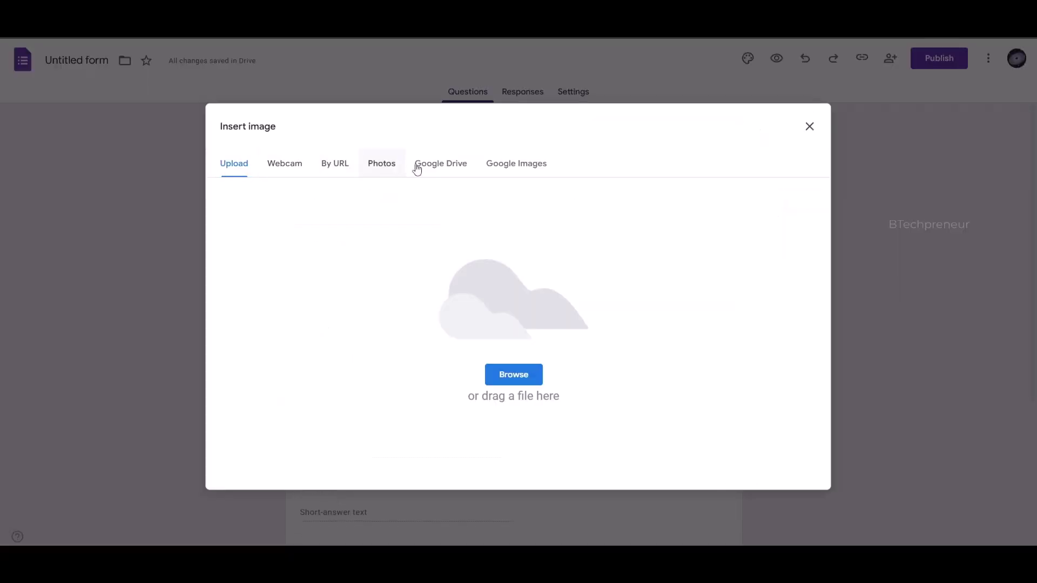
left_click(333, 169)
left_click(394, 162)
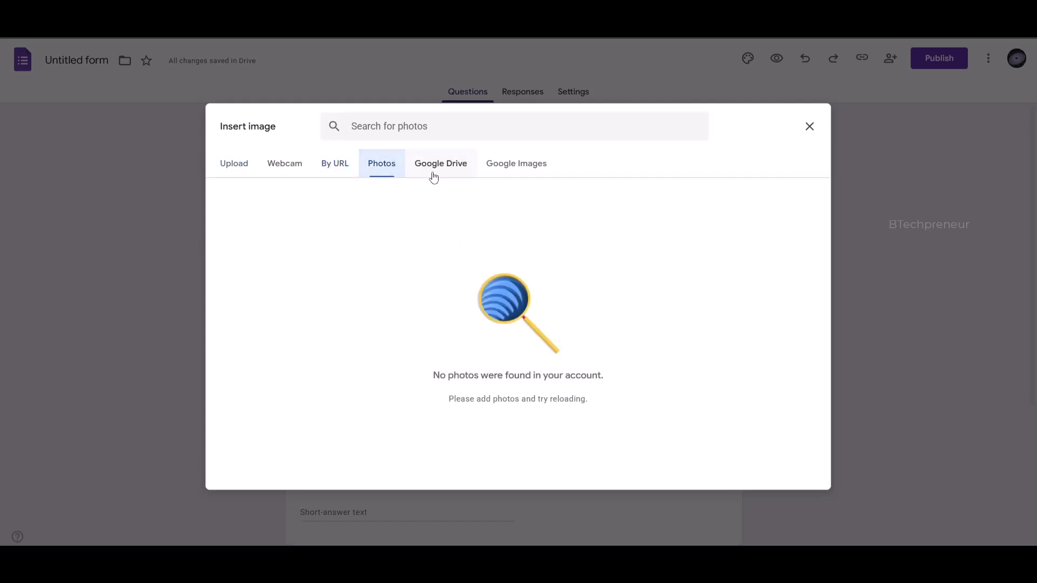
left_click(510, 167)
left_click(285, 165)
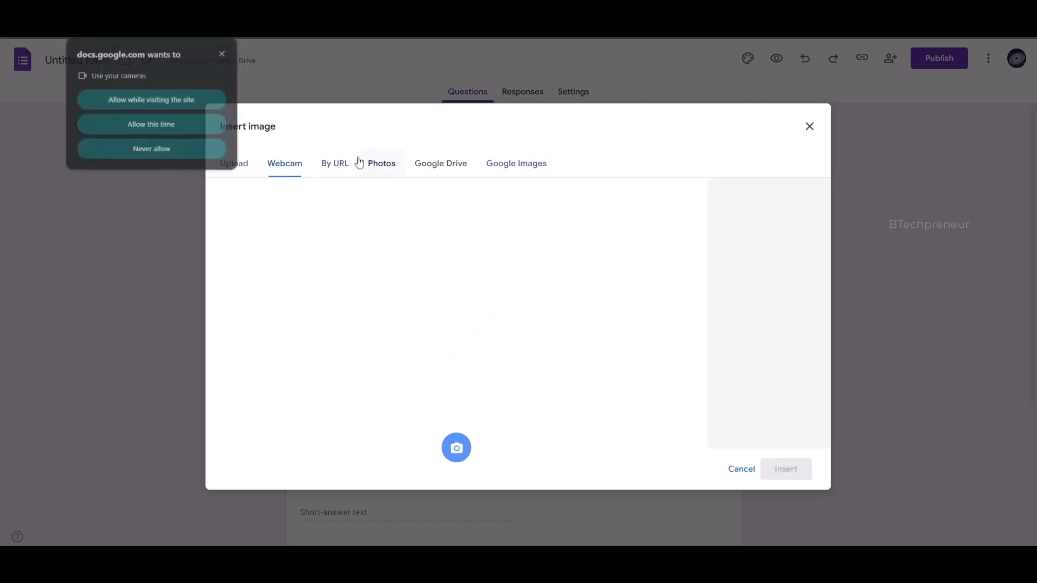
left_click(224, 53)
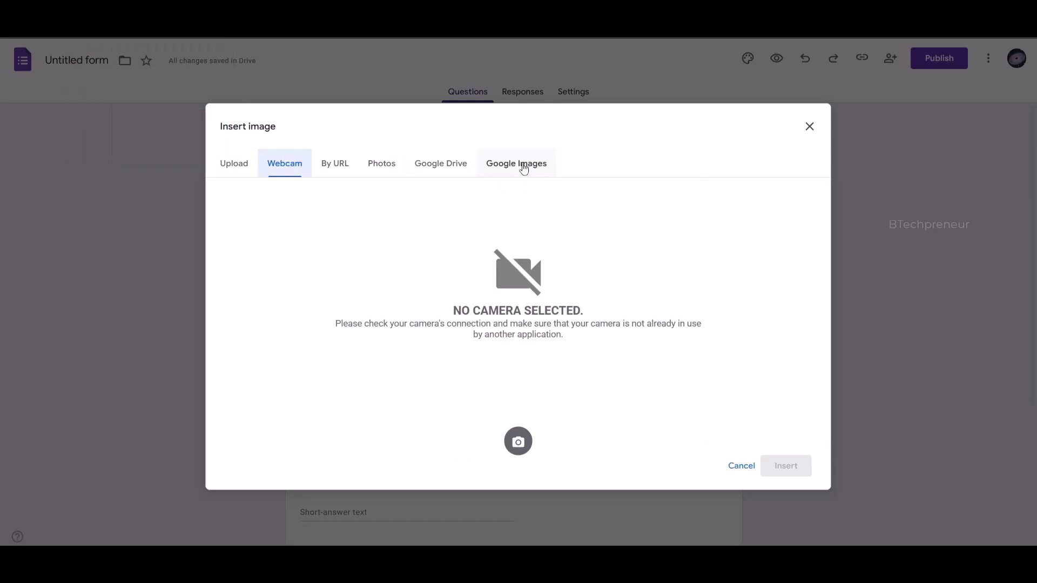
Search Google Images for "exam r" and insert the photo of jumping students holding papers below the form header.
left_click(520, 164)
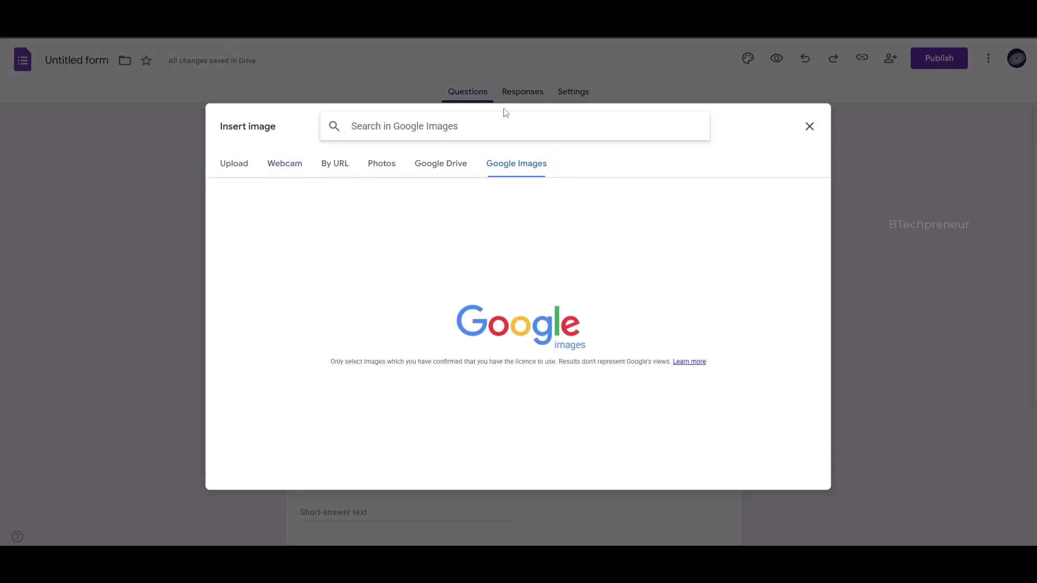
type("exam re")
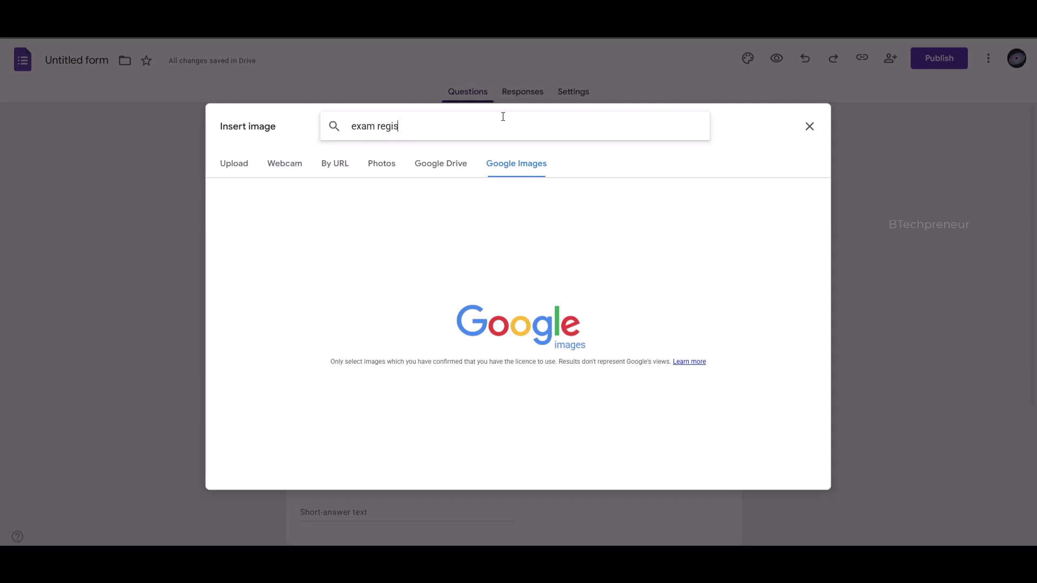
key("BackSpace")
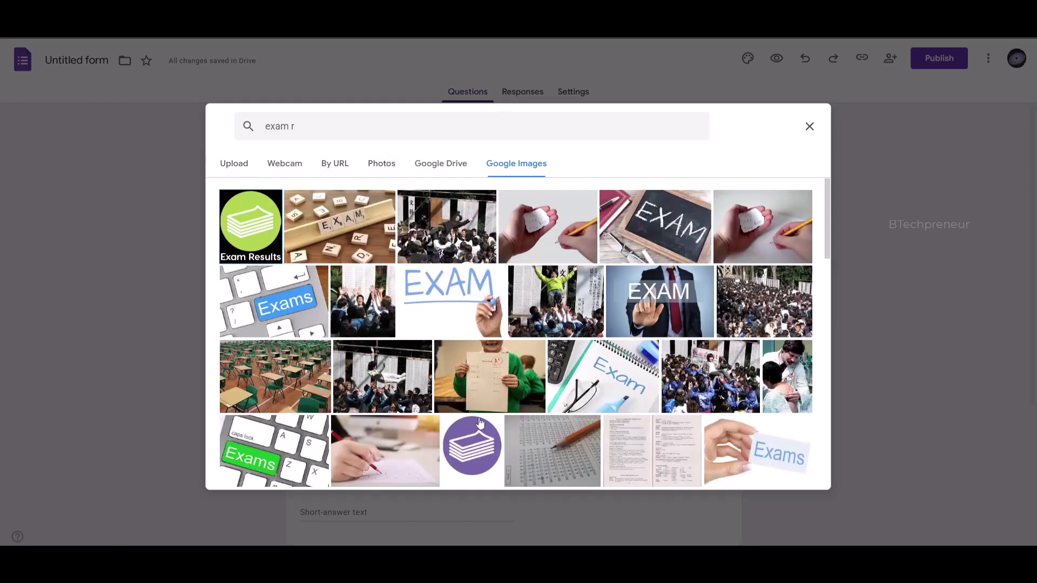
left_click(533, 454)
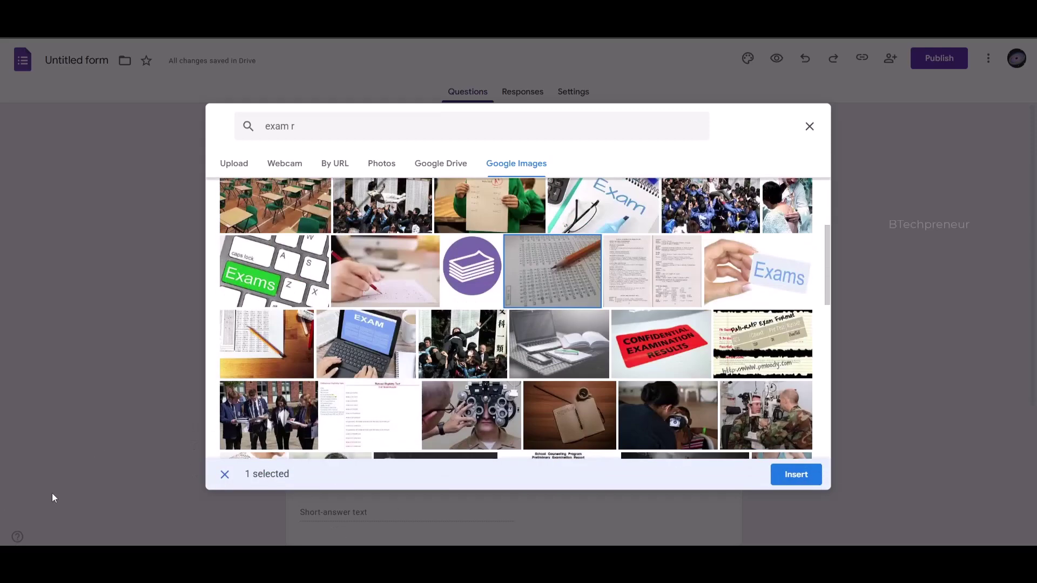
scroll(759, 386, "down", 3)
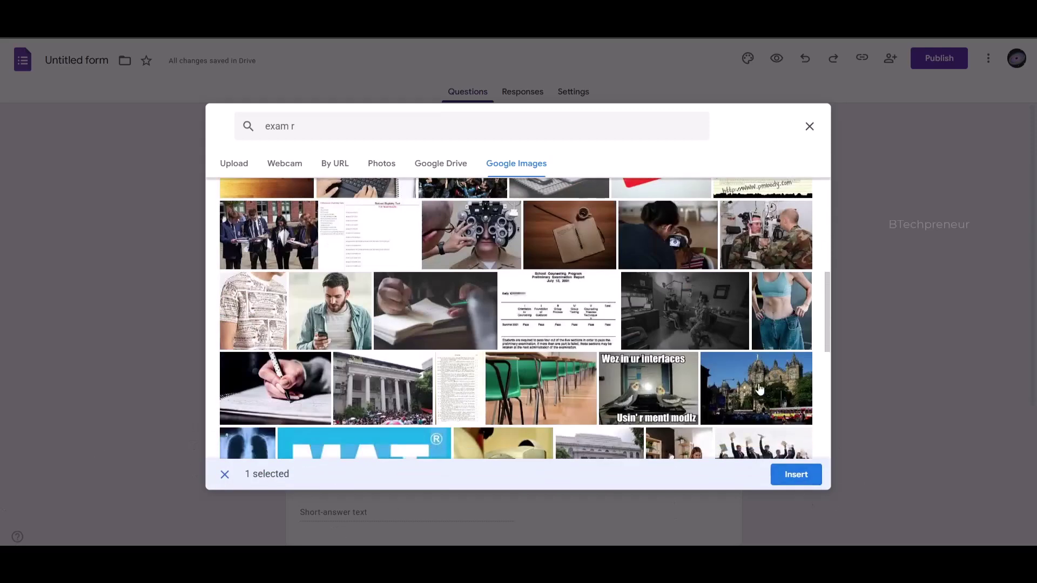
scroll(729, 428, "down", 2)
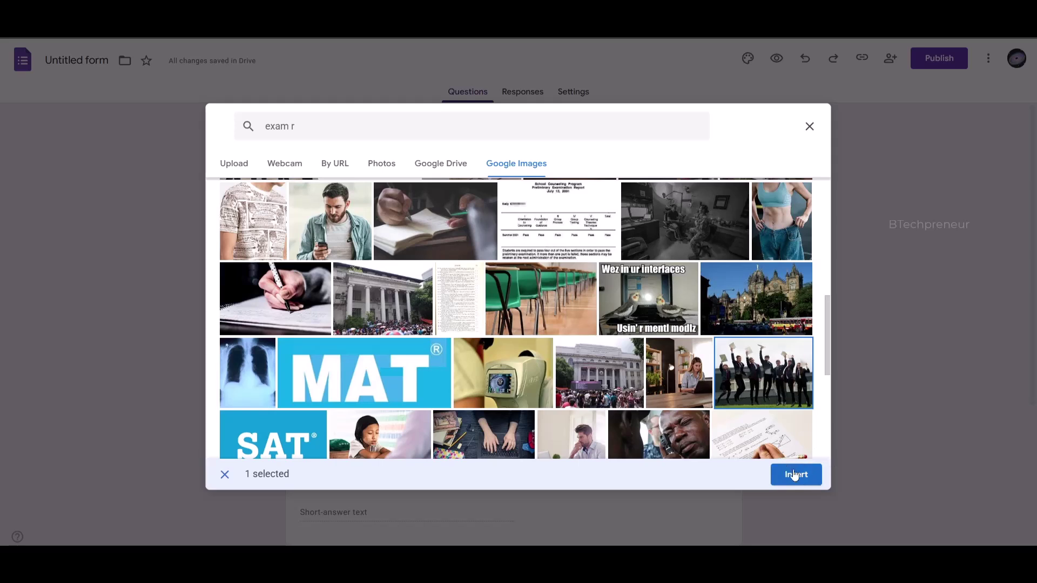
scroll(759, 384, "down", 2)
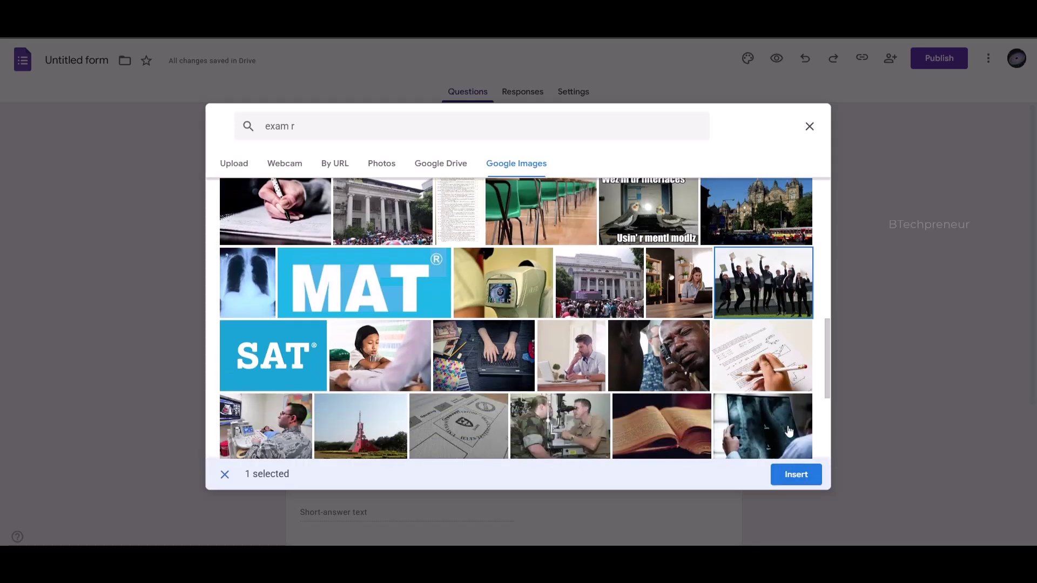
scroll(789, 431, "down", 2)
left_click(797, 475)
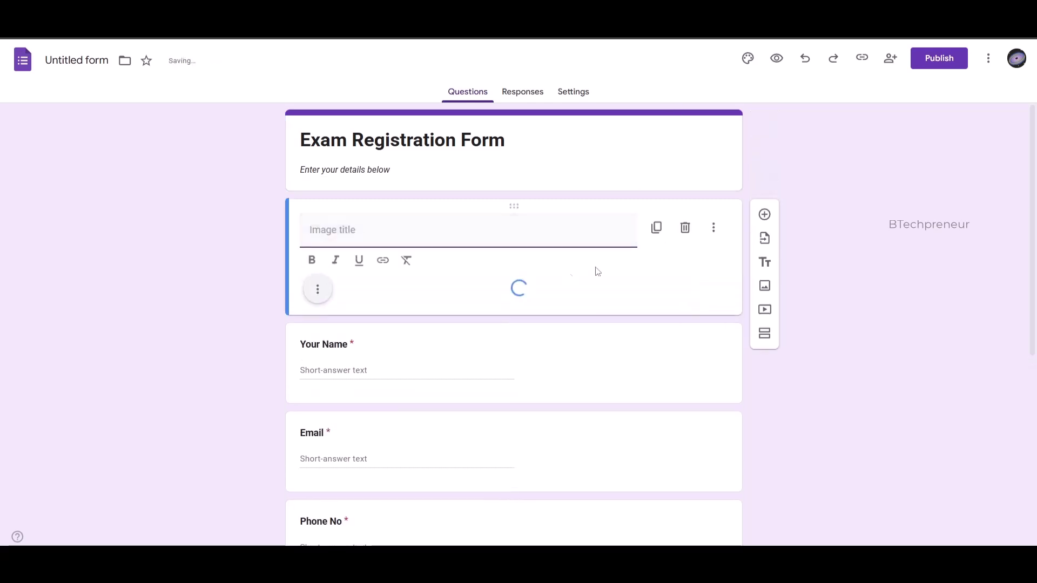
Delete the students photo block from the form and reselect the form header.
scroll(593, 234, "down", 3)
scroll(621, 238, "up", 3)
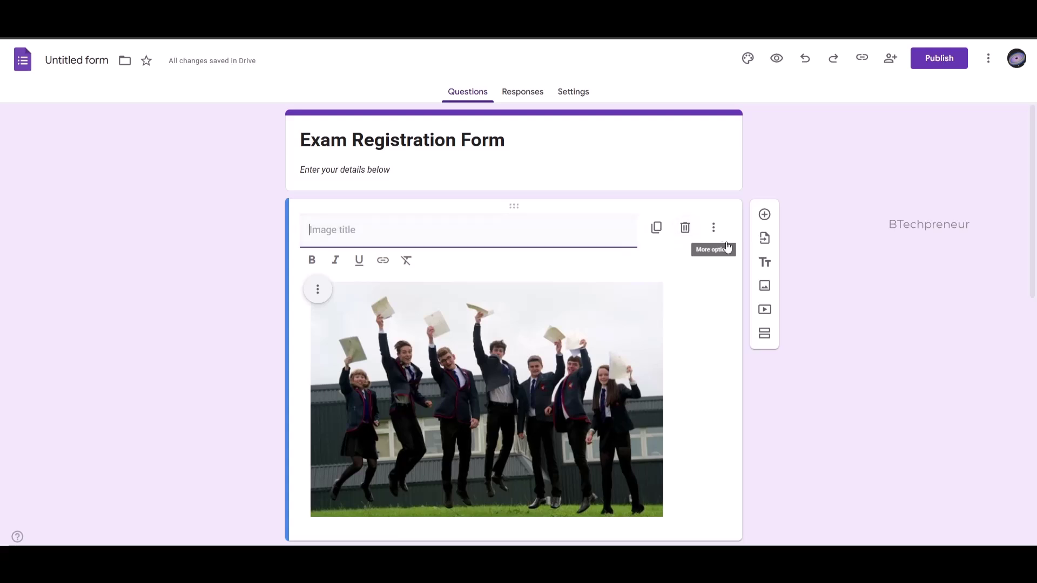
left_click(685, 228)
left_click(567, 129)
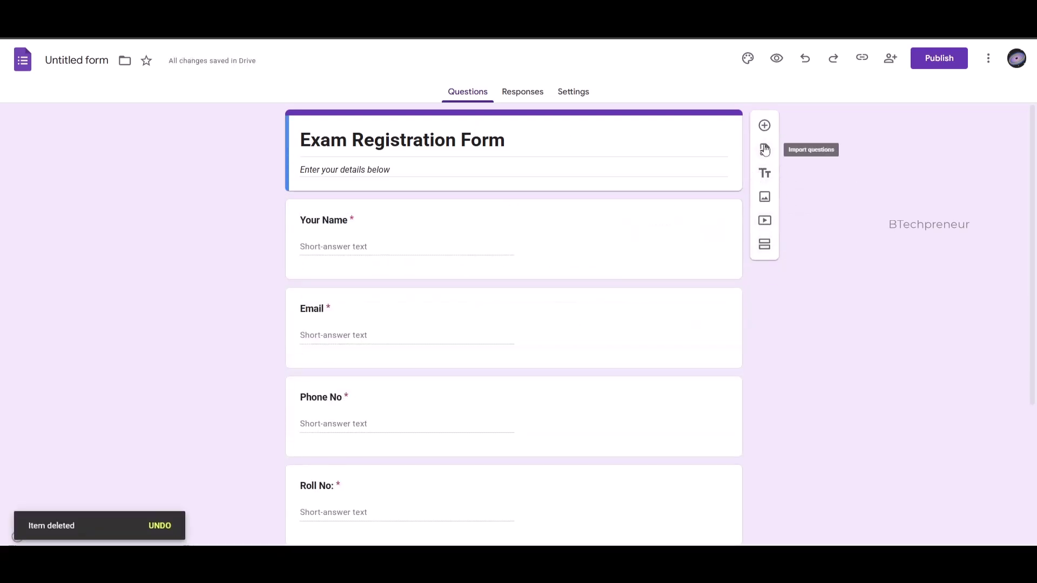
Try adding a new section after the form header, and undo the addition.
left_click(765, 244)
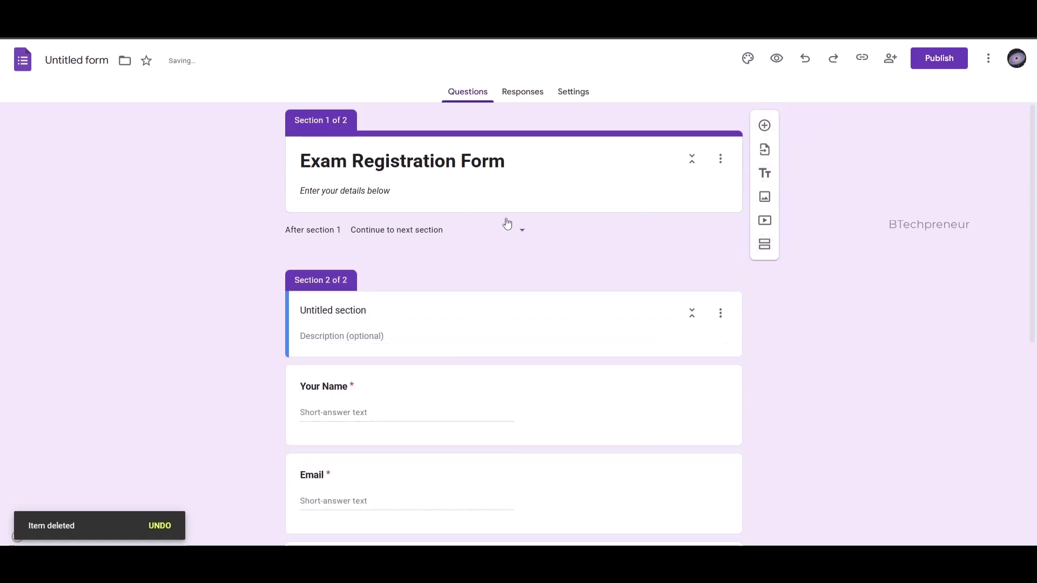
key("ctrl+z")
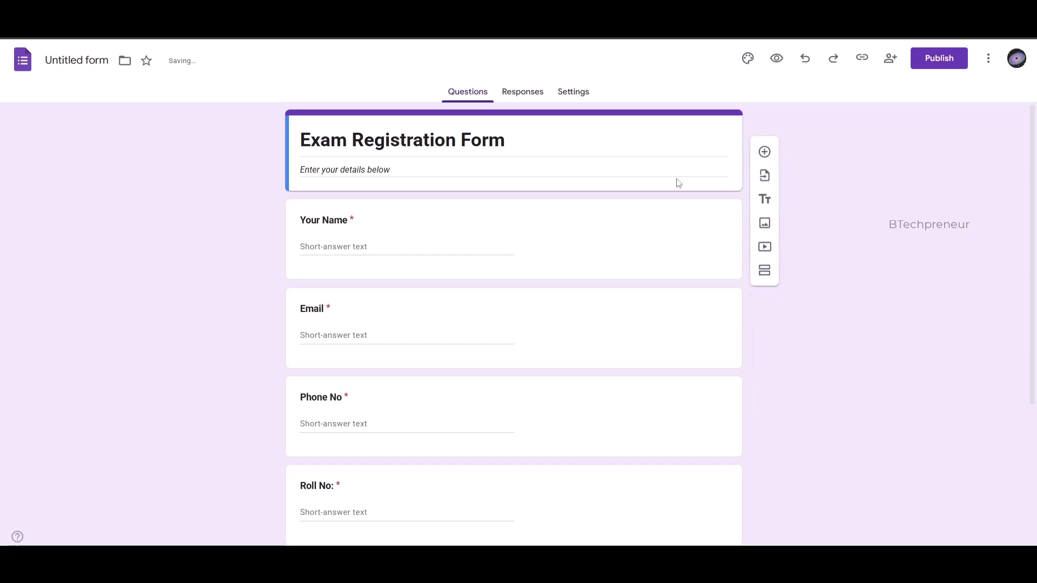
left_click(535, 139)
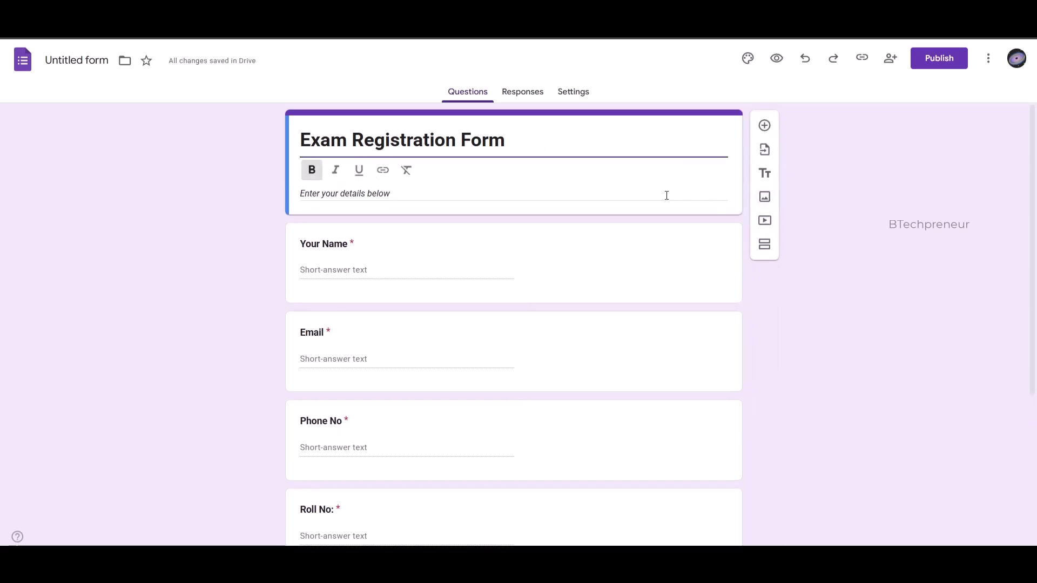
Look at the form's responses and return to the question list down to the passport image upload.
left_click(570, 103)
left_click(480, 89)
left_click(503, 97)
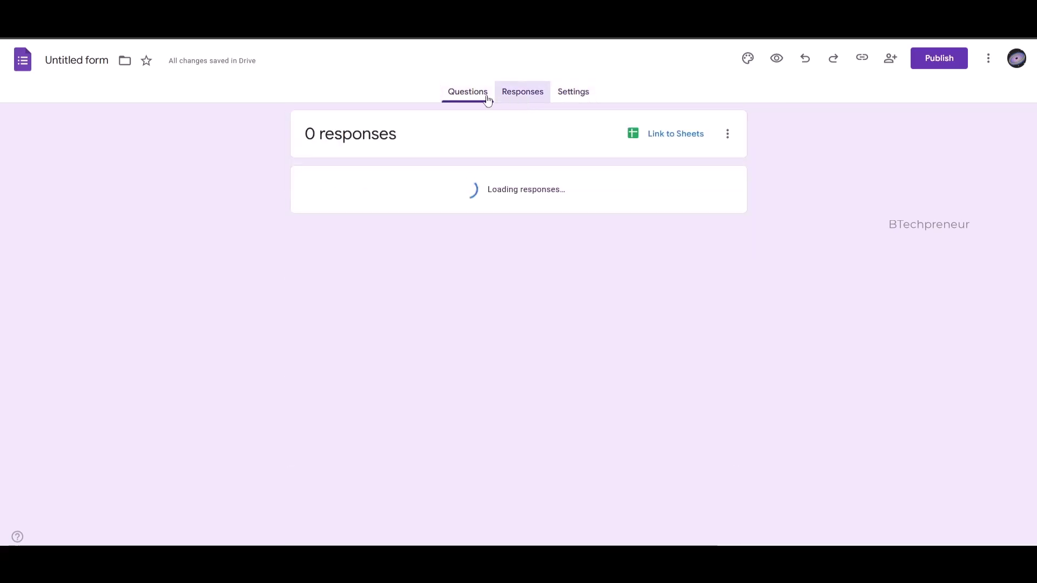
left_click(460, 97)
scroll(461, 236, "down", 5)
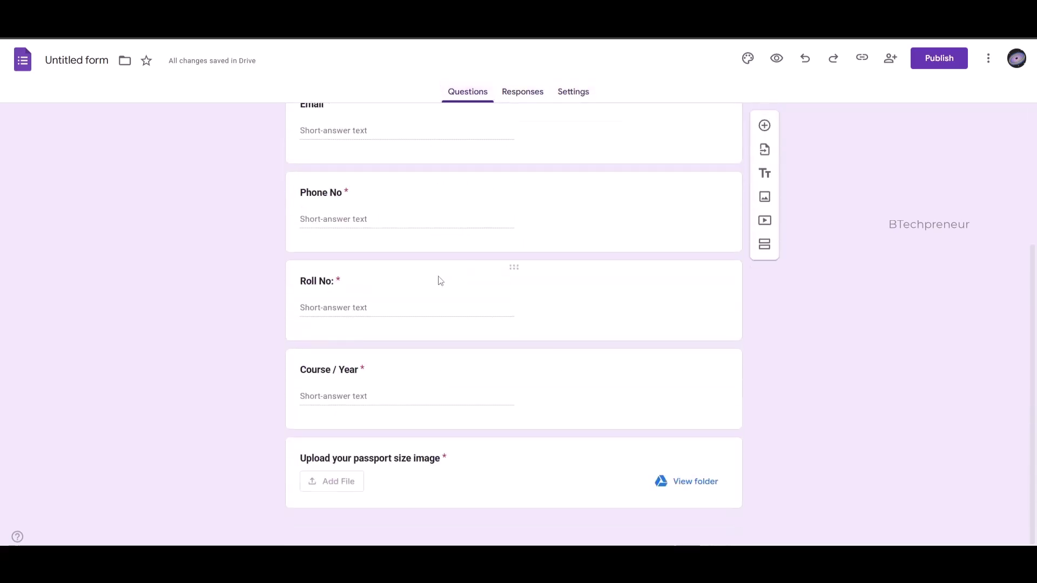
Examine the responses page options and the spreadsheet destination choices, and cancel linking the responses to a spreadsheet.
scroll(363, 430, "up", 5)
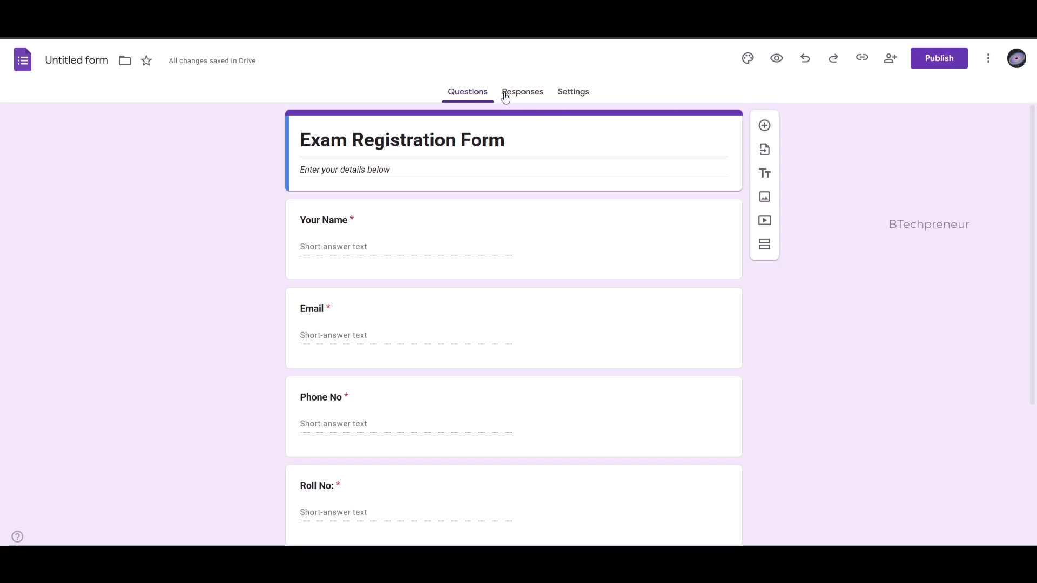
left_click(506, 94)
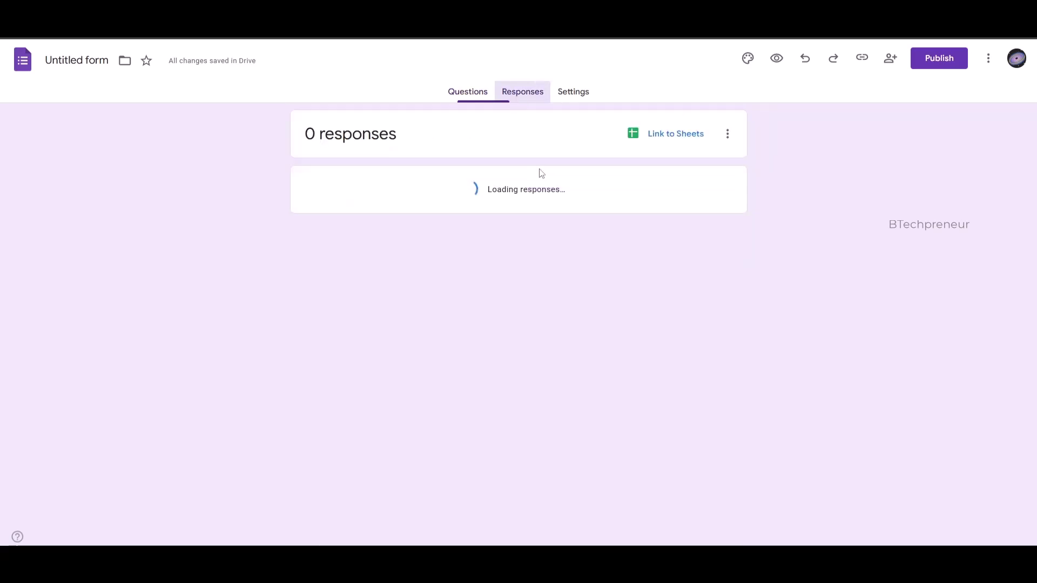
left_click(726, 135)
left_click(800, 159)
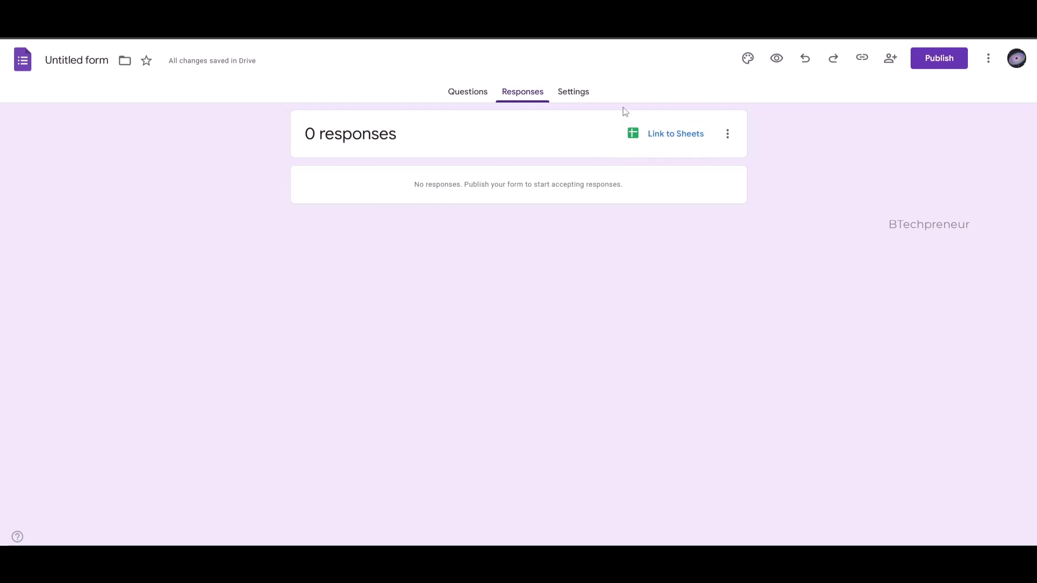
left_click(688, 139)
left_click(610, 203)
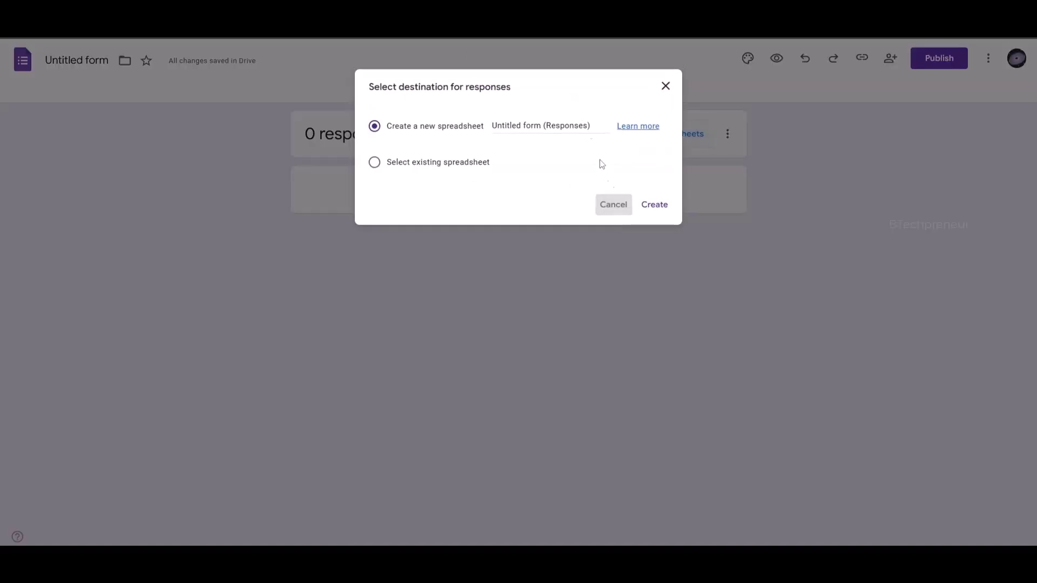
left_click(572, 93)
left_click(524, 93)
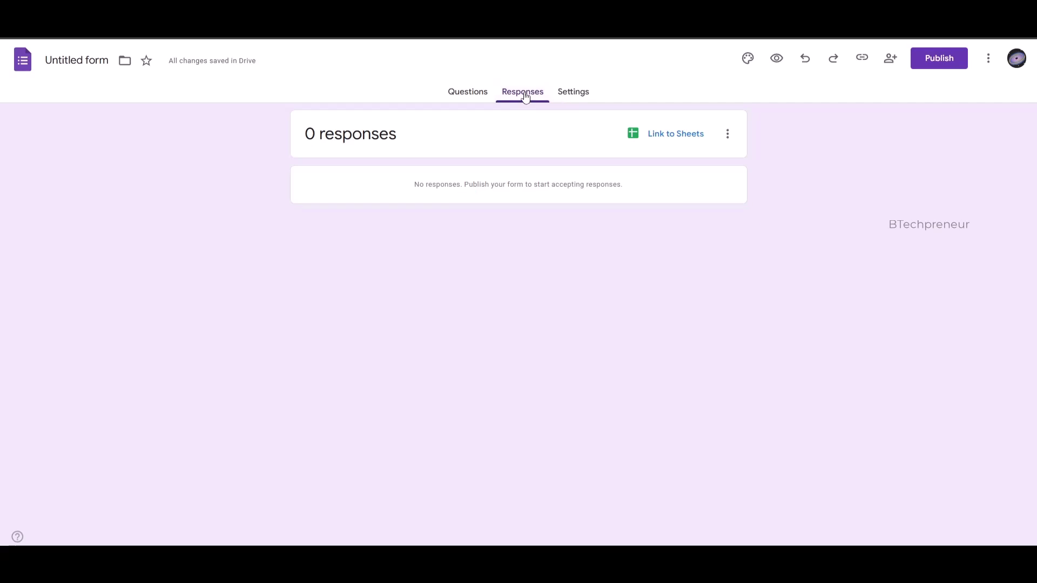
Open the form's settings and look through them, including the total size limit choices for uploaded files.
left_click(565, 95)
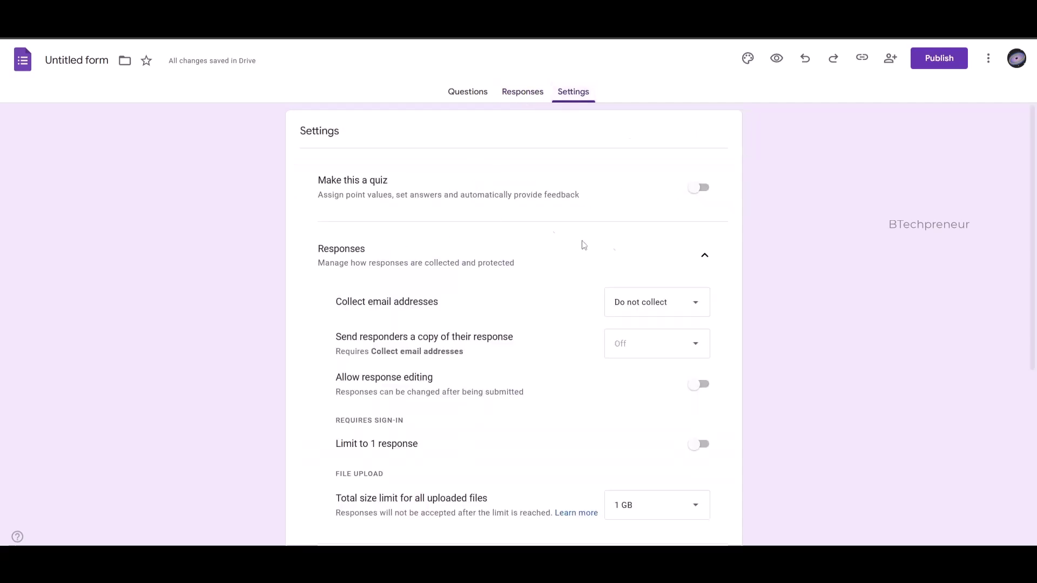
scroll(464, 318, "down", 5)
scroll(456, 335, "up", 2)
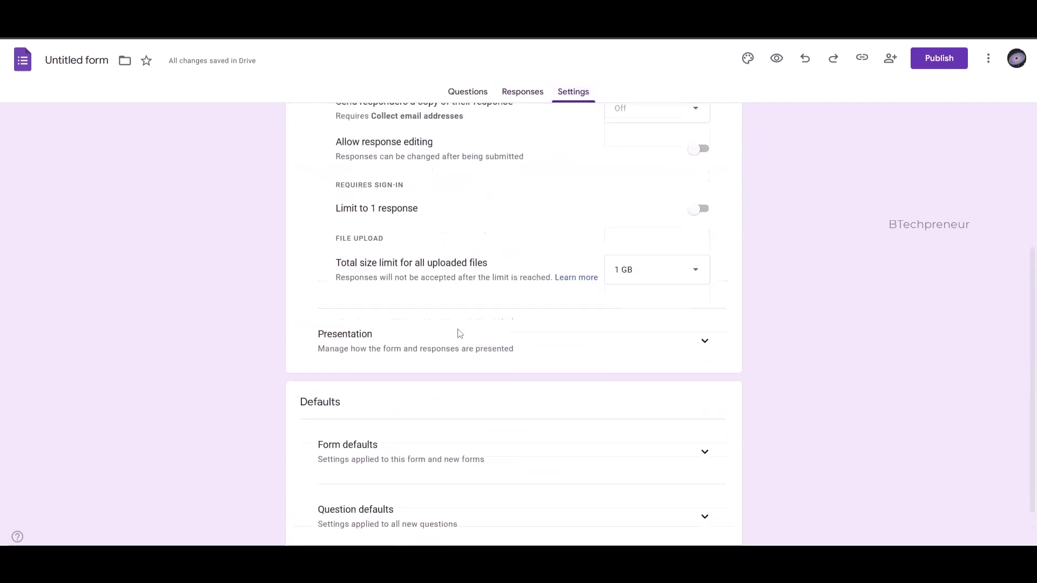
left_click(652, 298)
left_click(648, 304)
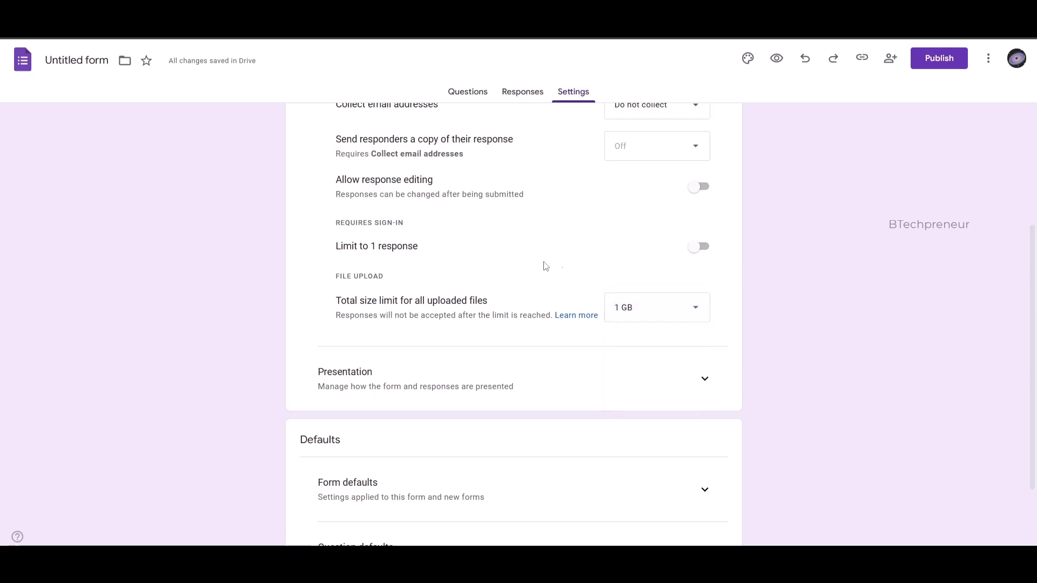
scroll(534, 335, "up", 3)
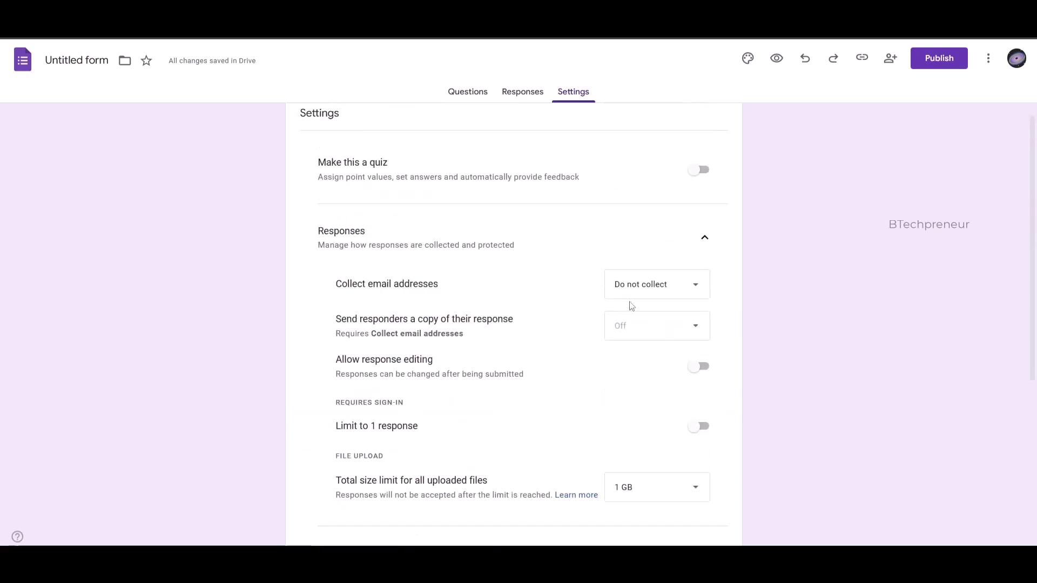
Set email address collection to Verified and view the choices for sending responders a copy of their response.
left_click(621, 283)
left_click(639, 315)
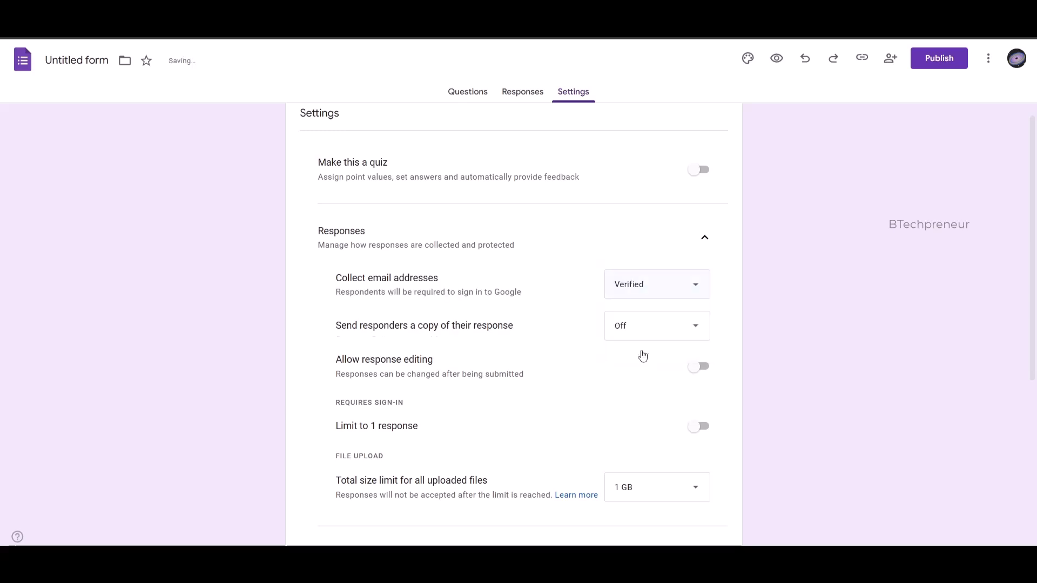
left_click(654, 326)
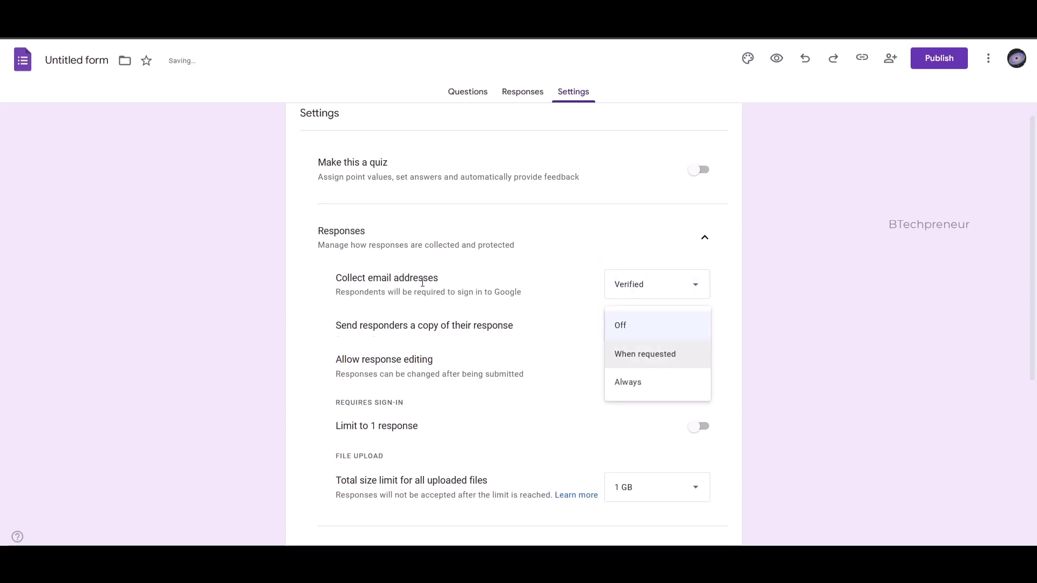
left_click(346, 273)
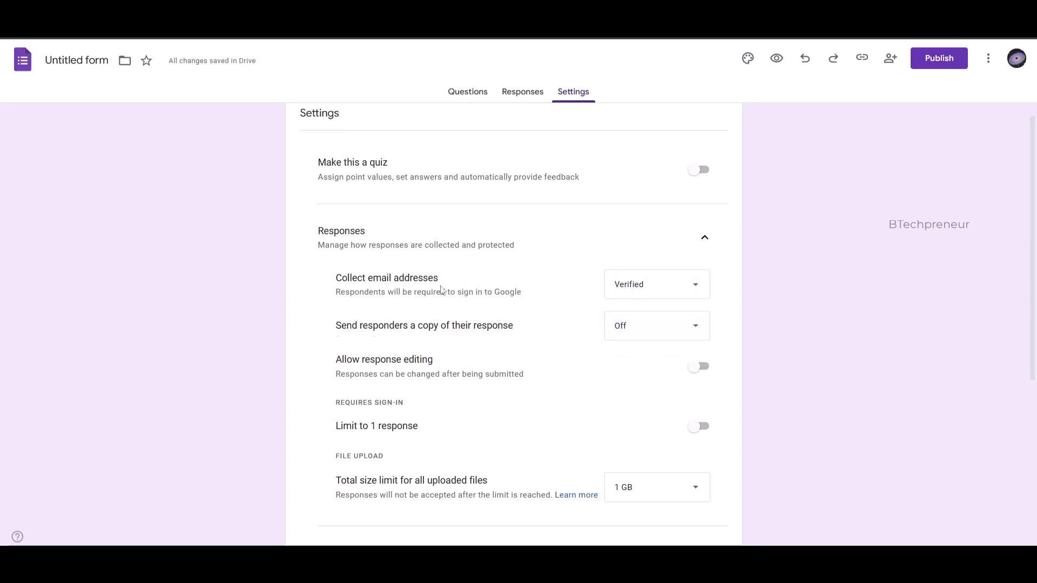
Change email address collection to Responder input and review its explanation and the other collection choices.
left_click(627, 298)
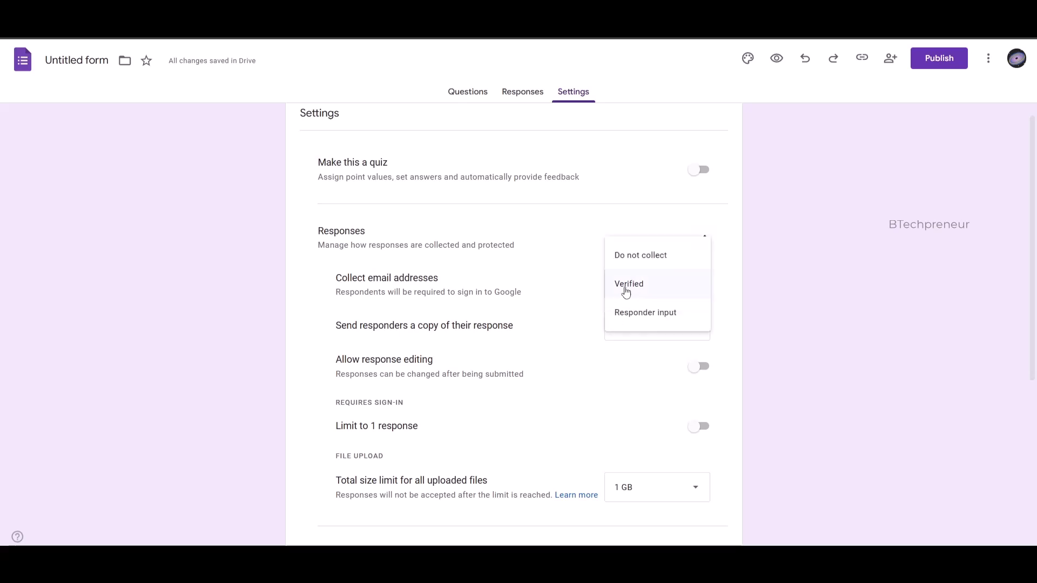
left_click(617, 315)
left_click_drag(336, 293, 586, 300)
left_click(651, 281)
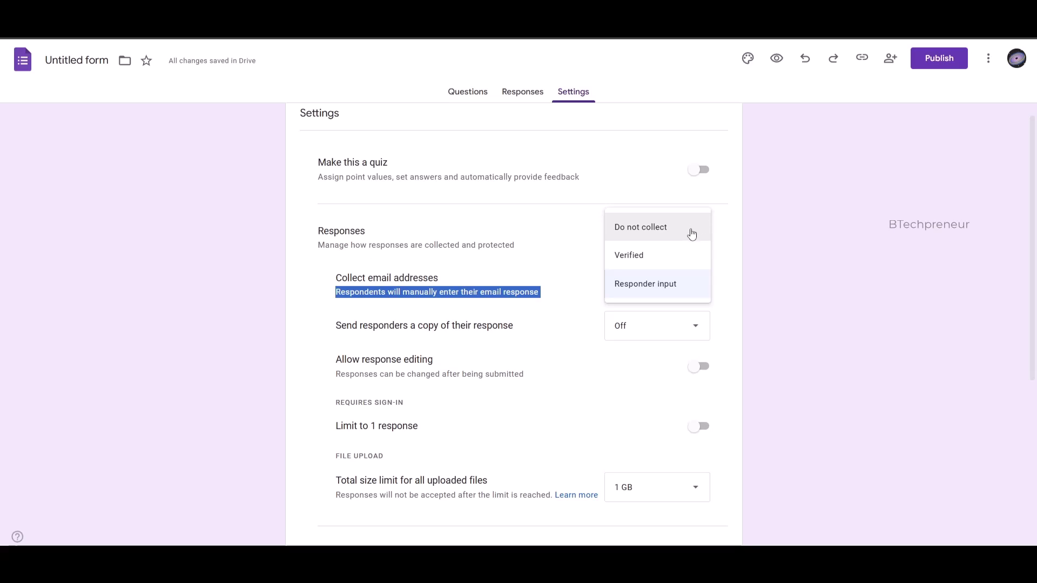
left_click(426, 262)
Switch email address collection to Verified, to Do not collect, and back to Verified to compare the options.
left_click(638, 298)
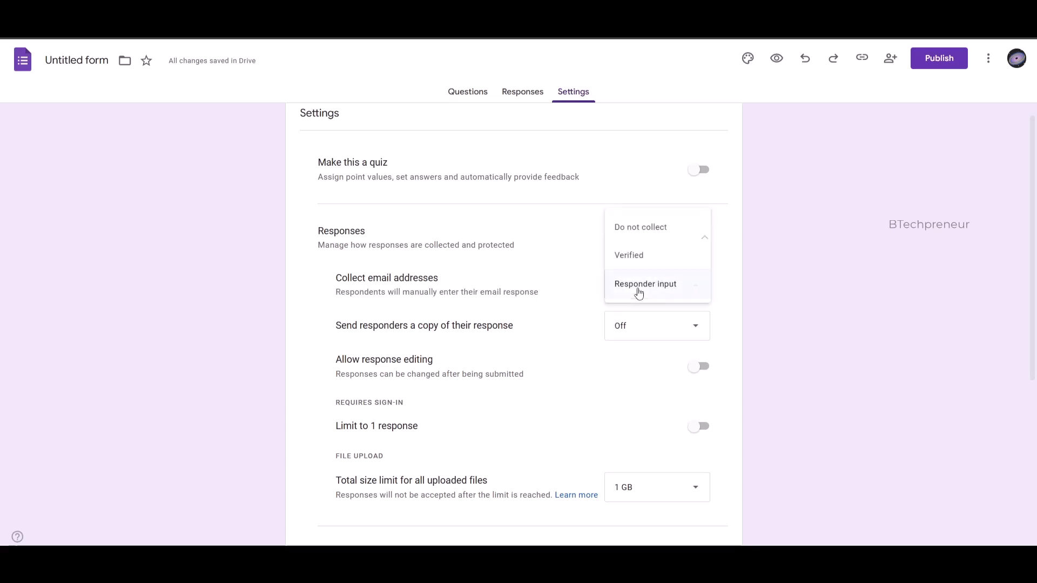
left_click(651, 257)
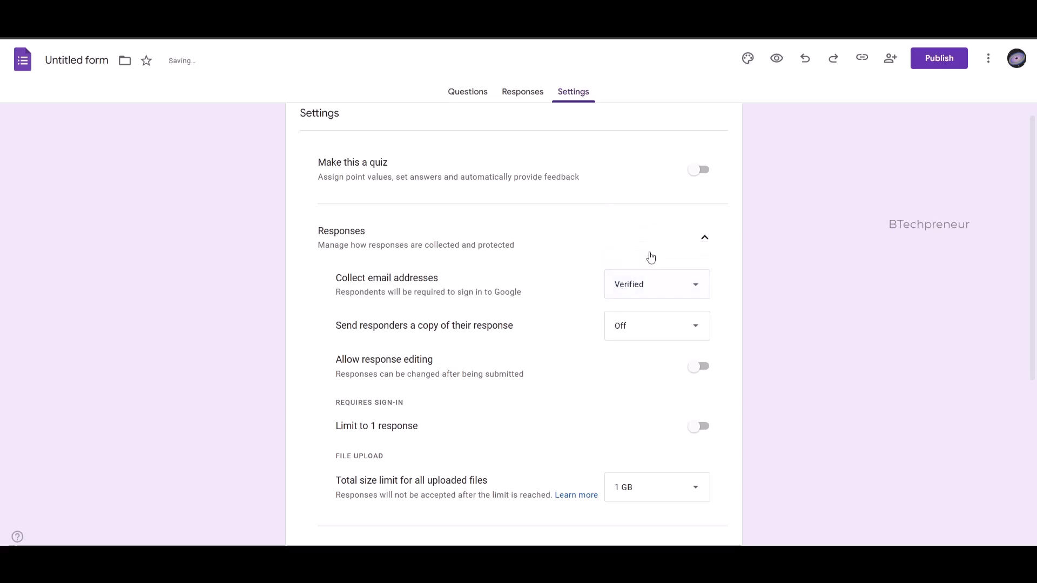
triple_click(415, 297)
left_click(694, 294)
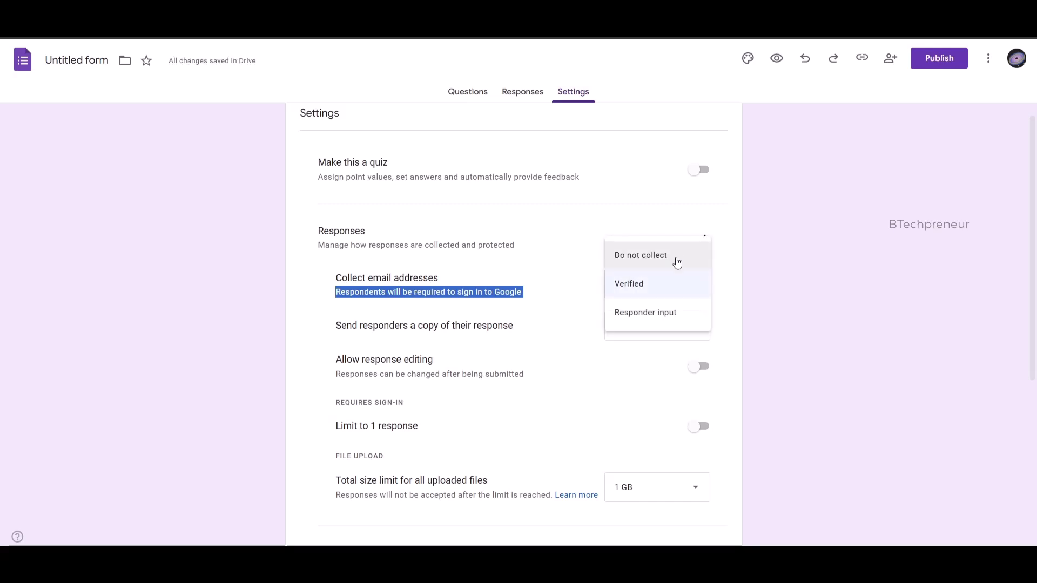
left_click(676, 260)
left_click(664, 287)
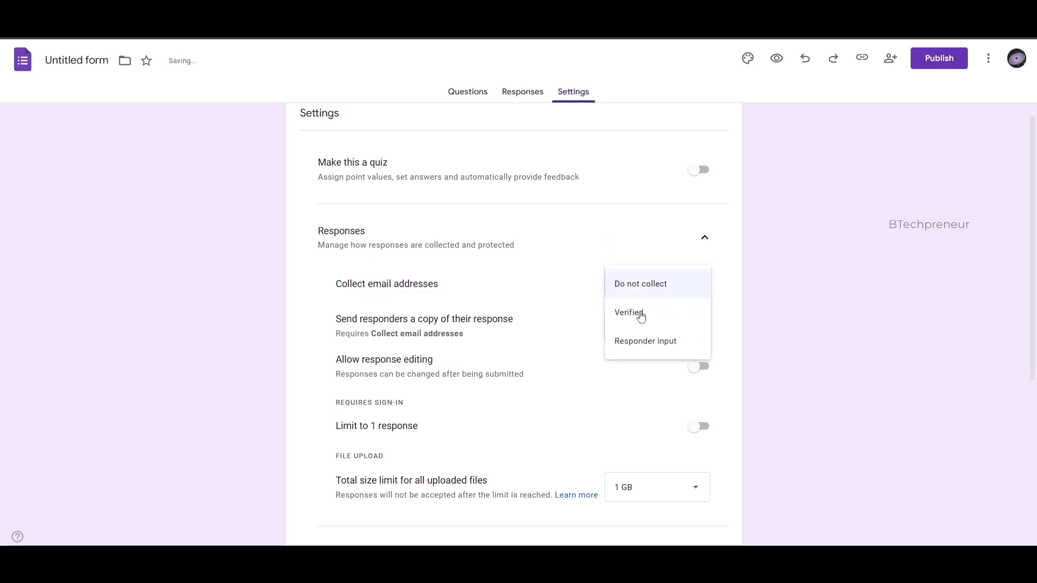
left_click(639, 312)
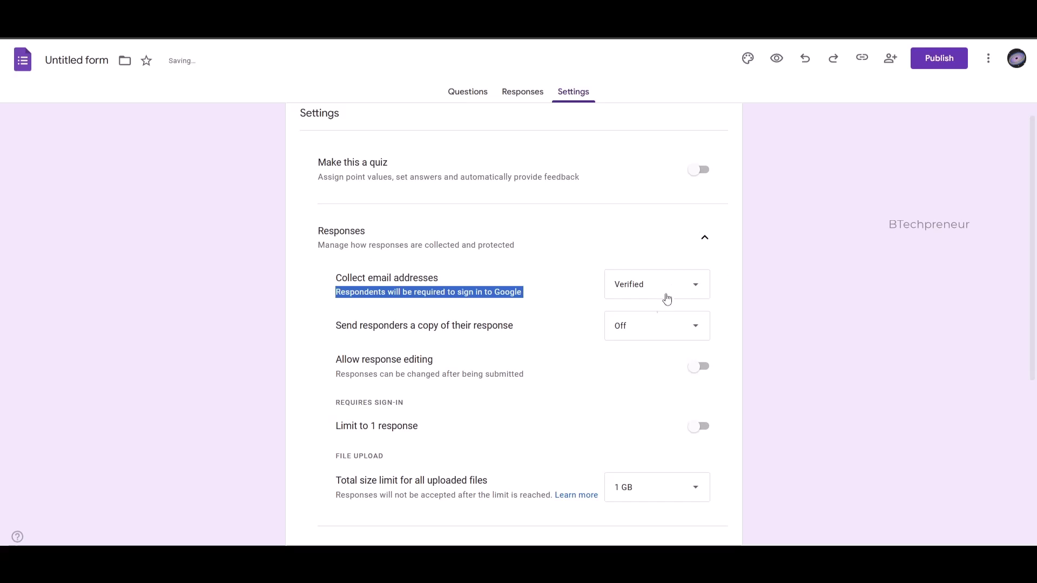
Set email address collection to Responder input and send responders a copy of their response When requested.
left_click(662, 286)
left_click(661, 312)
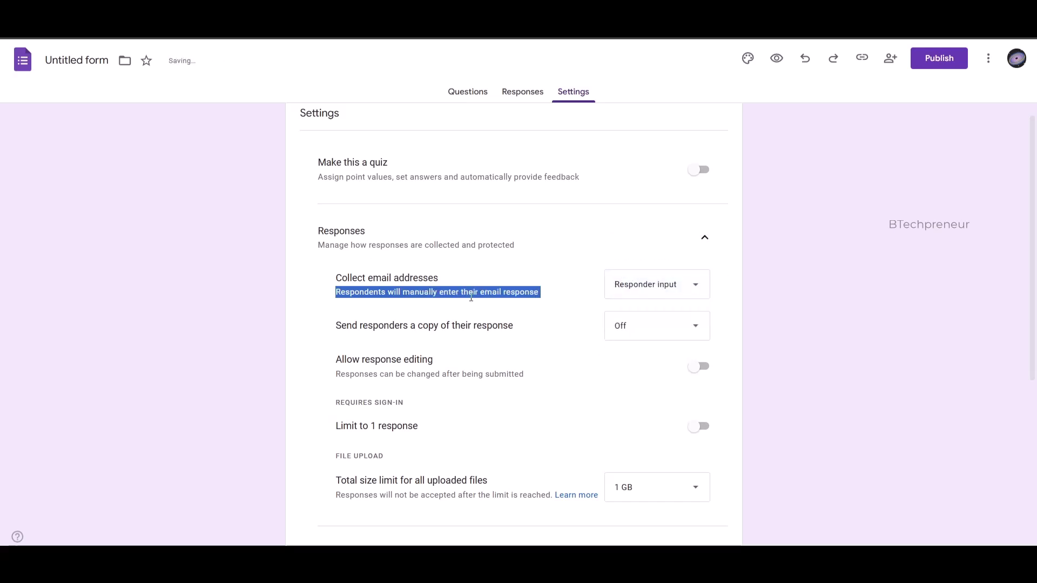
triple_click(370, 329)
left_click(670, 340)
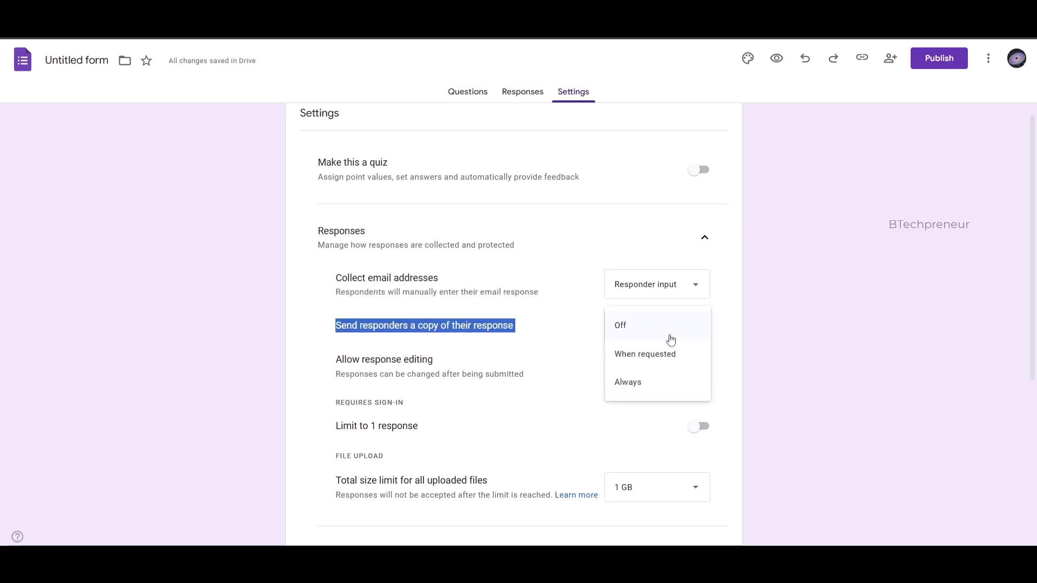
left_click(474, 383)
left_click(669, 336)
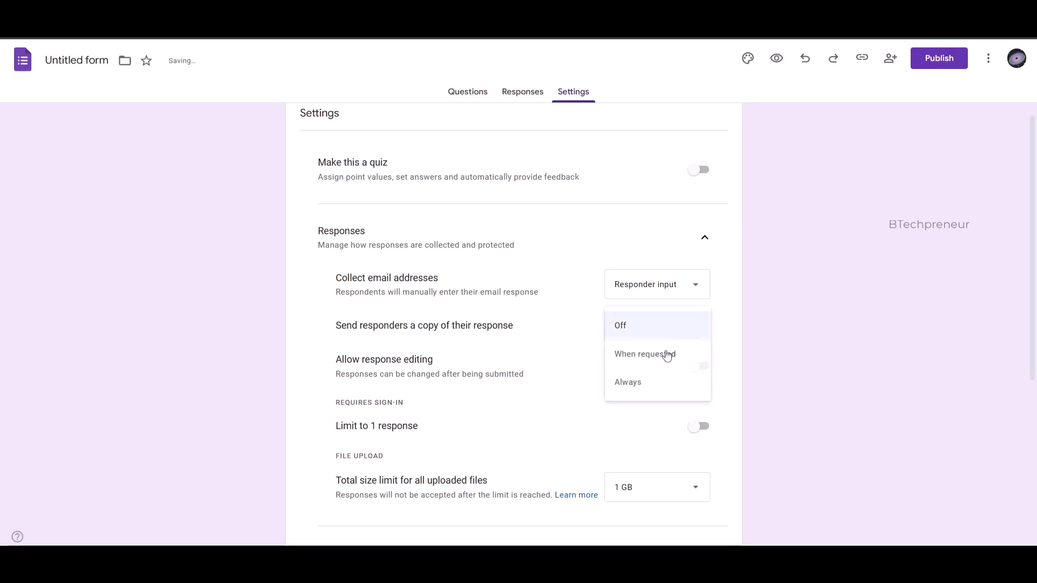
left_click(650, 356)
Turn on the progress bar in the presentation settings, and open the confirmation message for editing and cancel it.
scroll(502, 391, "down", 5)
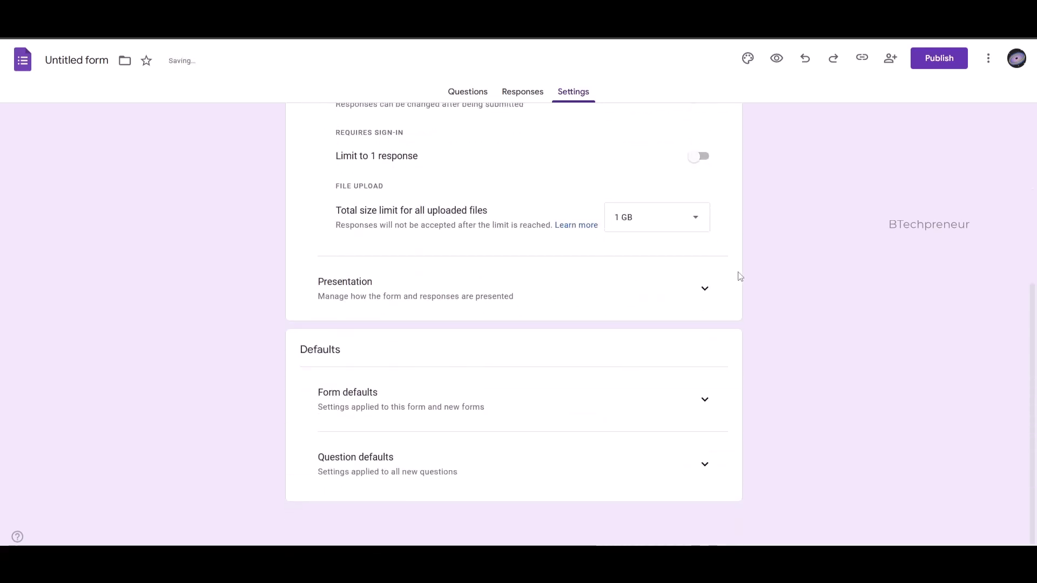
left_click(705, 289)
left_click(692, 262)
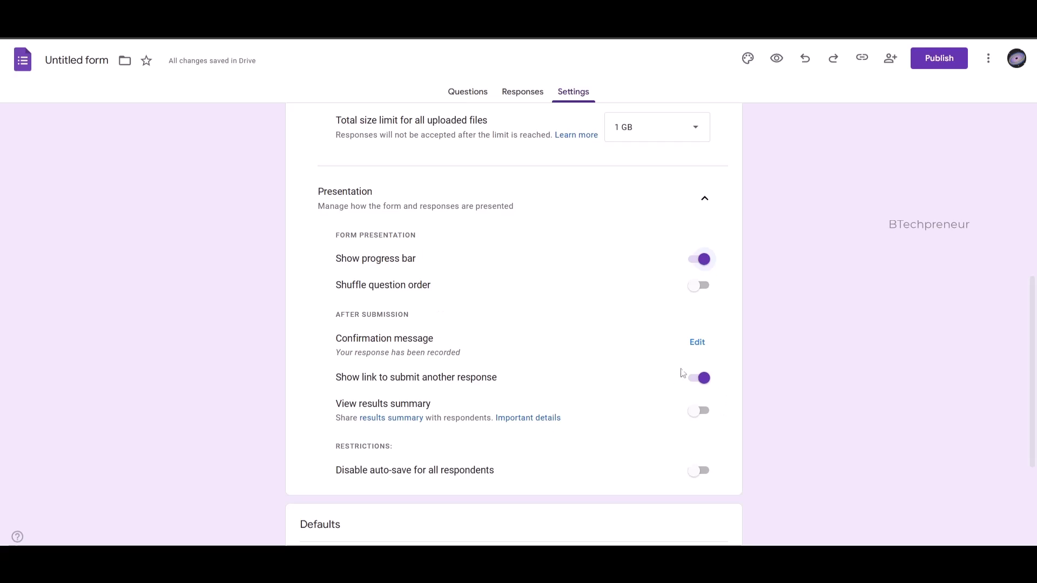
left_click(697, 342)
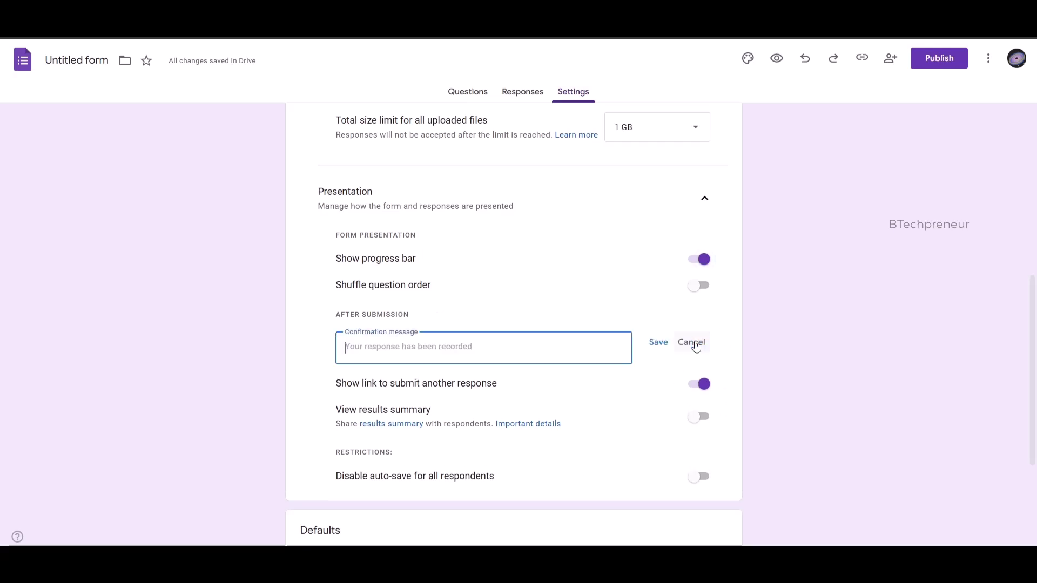
left_click(689, 342)
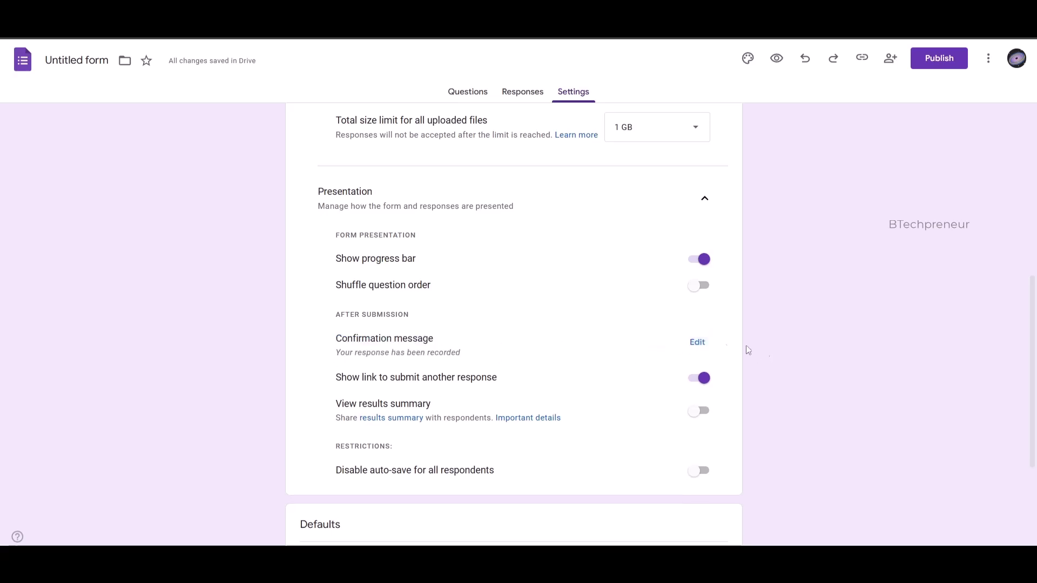
Set the form default for collecting email addresses to Responder input and expand the question defaults.
scroll(335, 378, "down", 3)
left_click(700, 400)
scroll(702, 399, "down", 1)
left_click(696, 393)
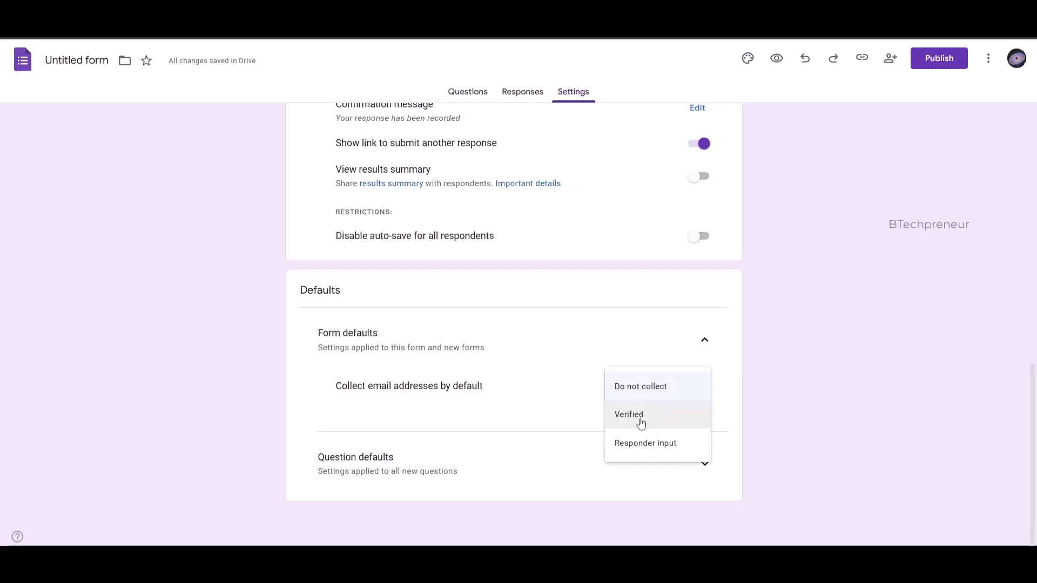
left_click(642, 443)
left_click(702, 464)
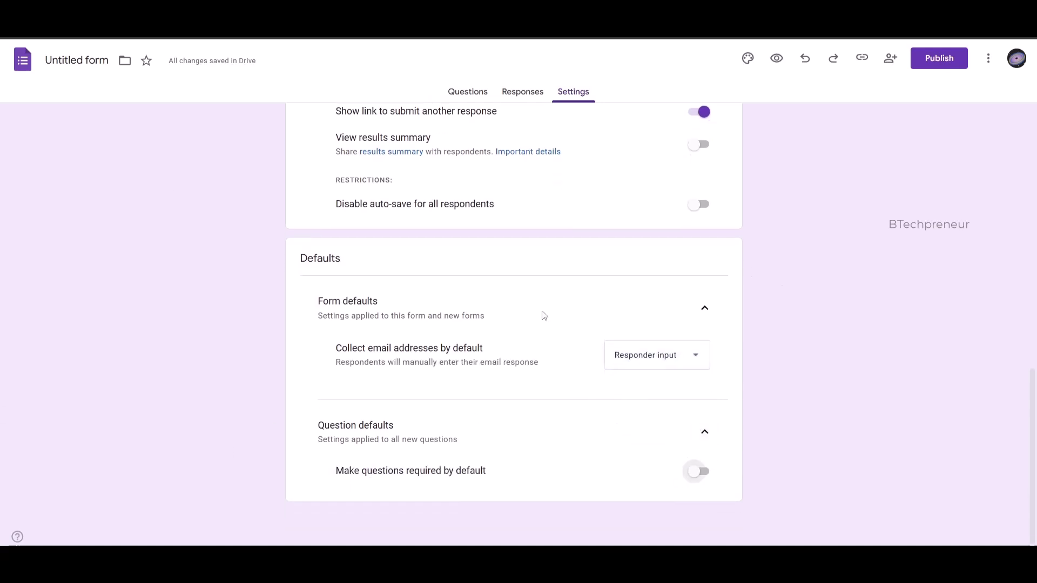
left_click_drag(334, 472, 609, 489)
Review the form's question list, look at the settings and responses pages, and return to the questions.
scroll(570, 306, "up", 15)
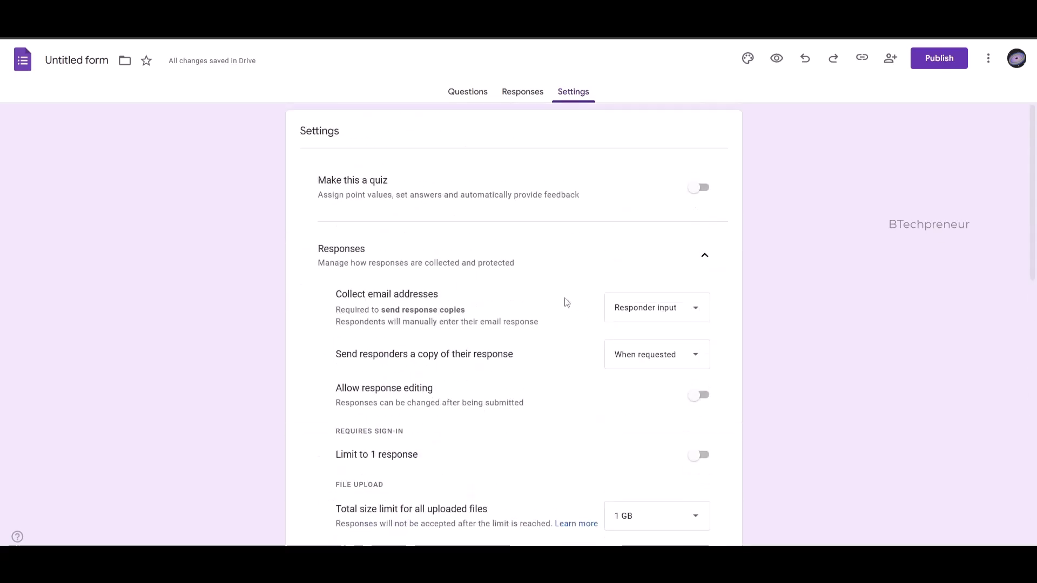
left_click(470, 93)
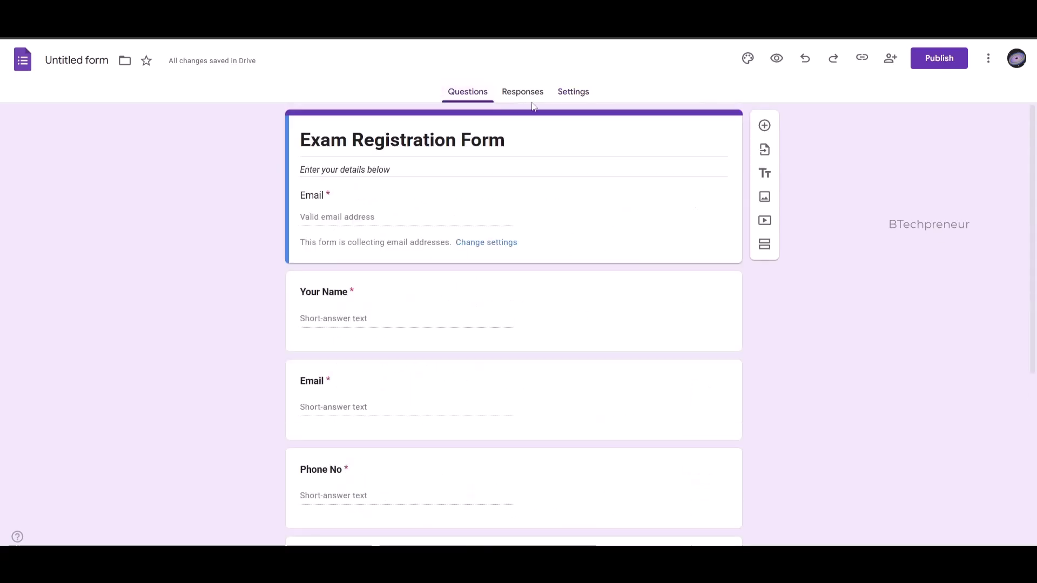
scroll(412, 318, "down", 5)
scroll(437, 344, "up", 5)
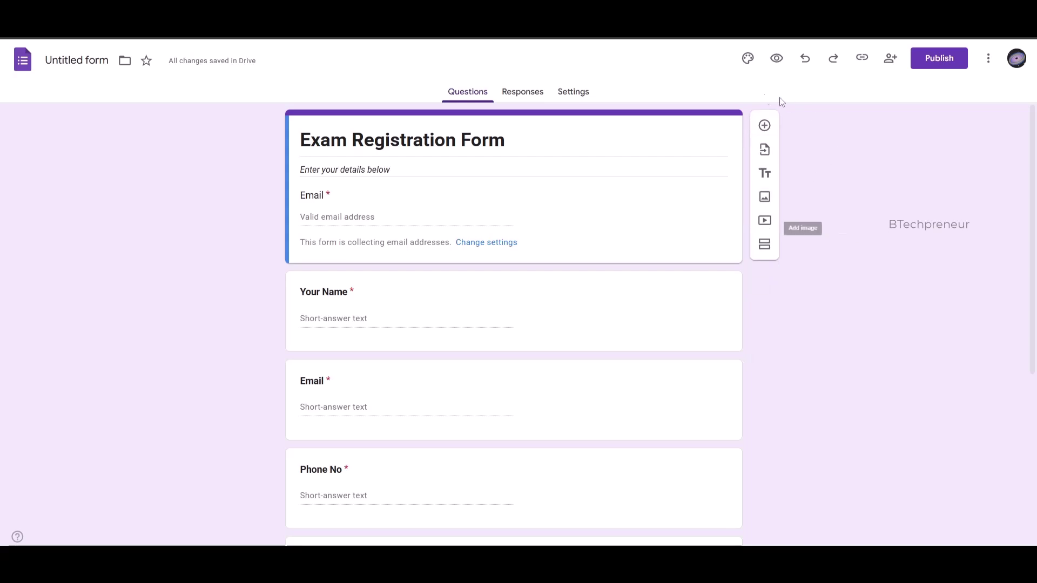
left_click(567, 96)
left_click(523, 93)
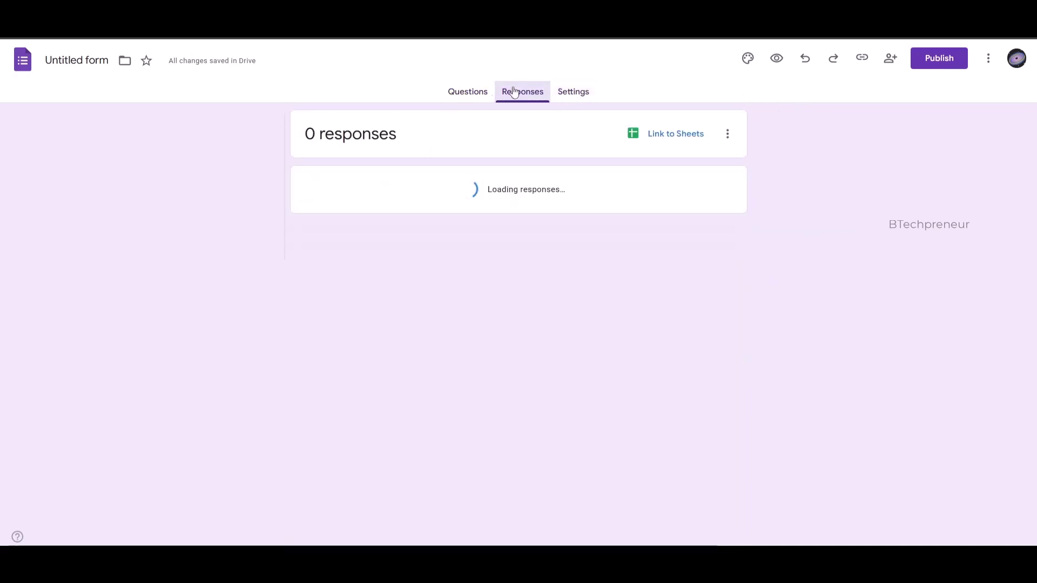
left_click(474, 91)
Open the form's theme customisation and set the header font to Comfortaa.
left_click(748, 59)
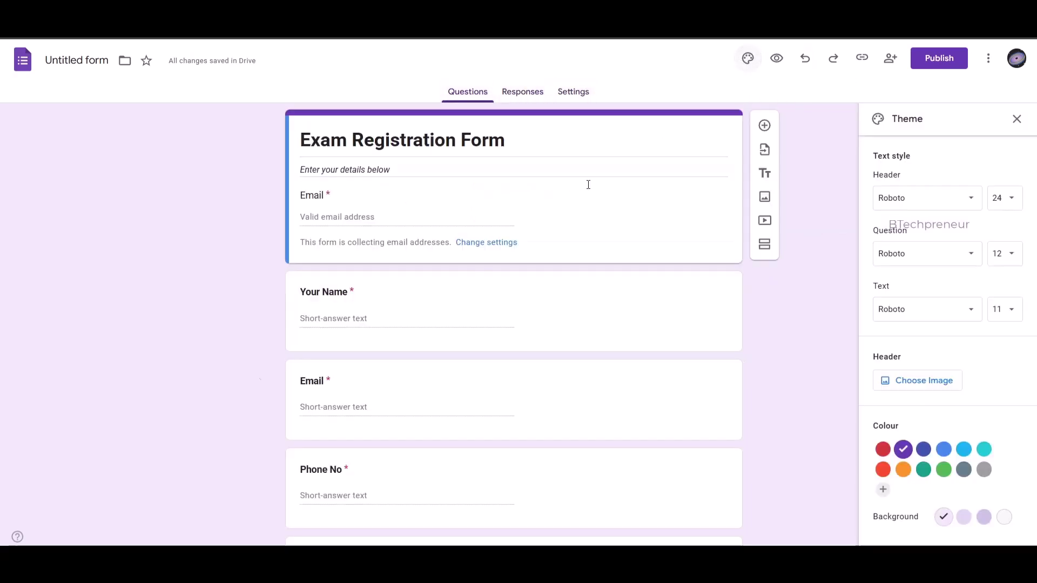
left_click(945, 203)
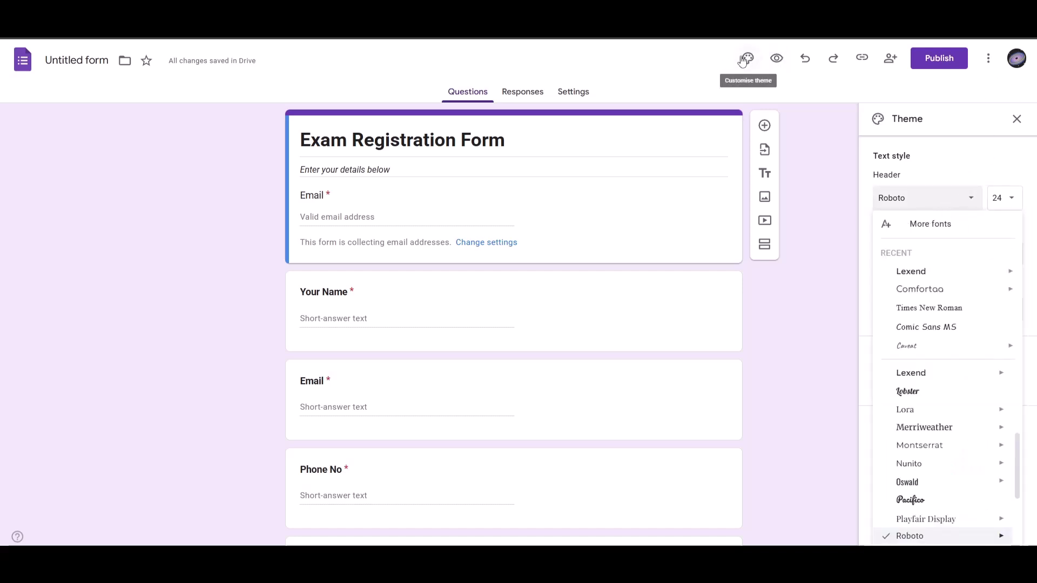
left_click(937, 296)
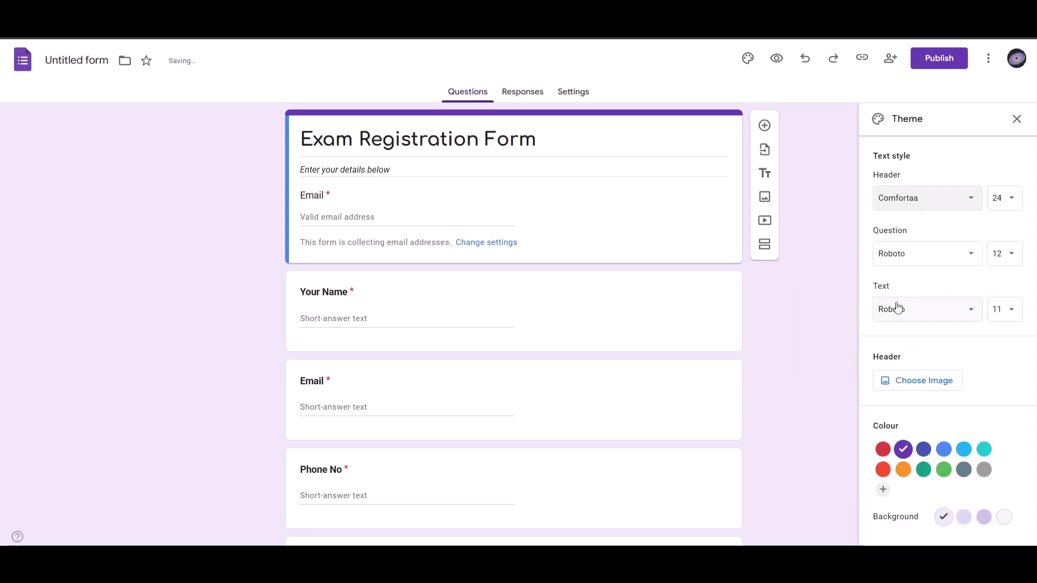
Set the theme's header font to Pacifico.
left_click(938, 204)
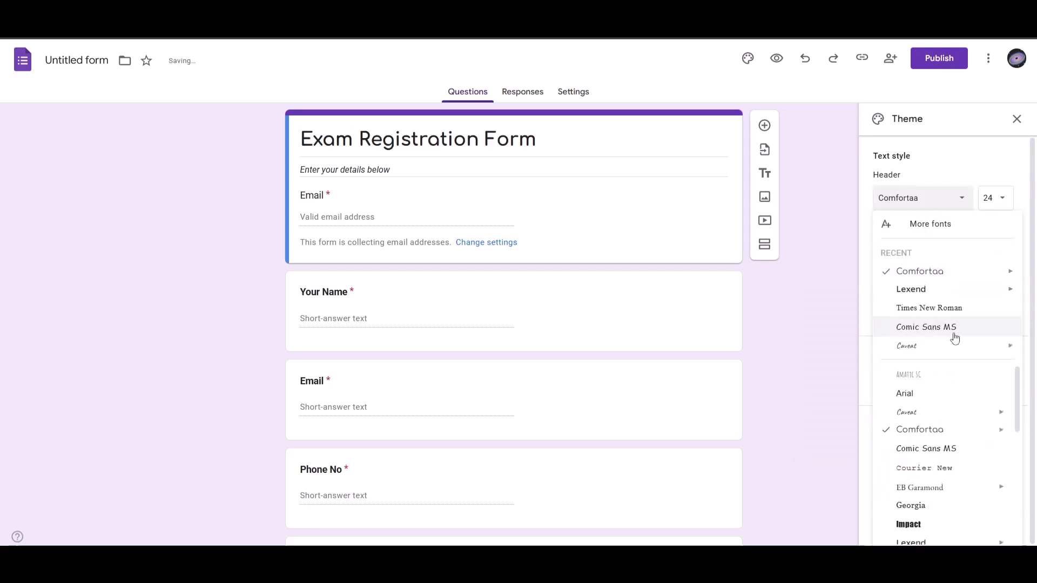
scroll(929, 433, "down", 3)
mouse_move(934, 435)
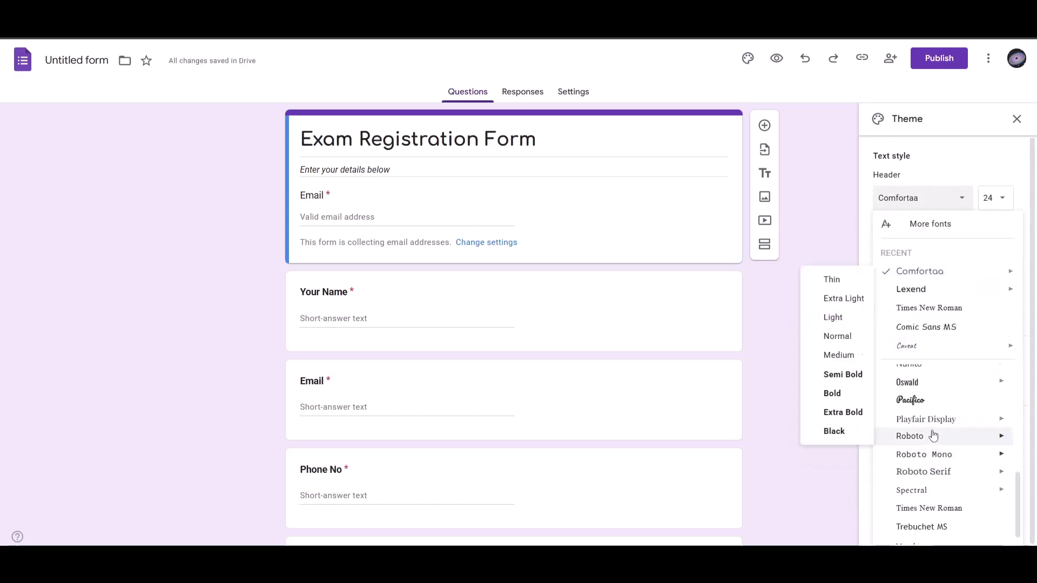
left_click(917, 400)
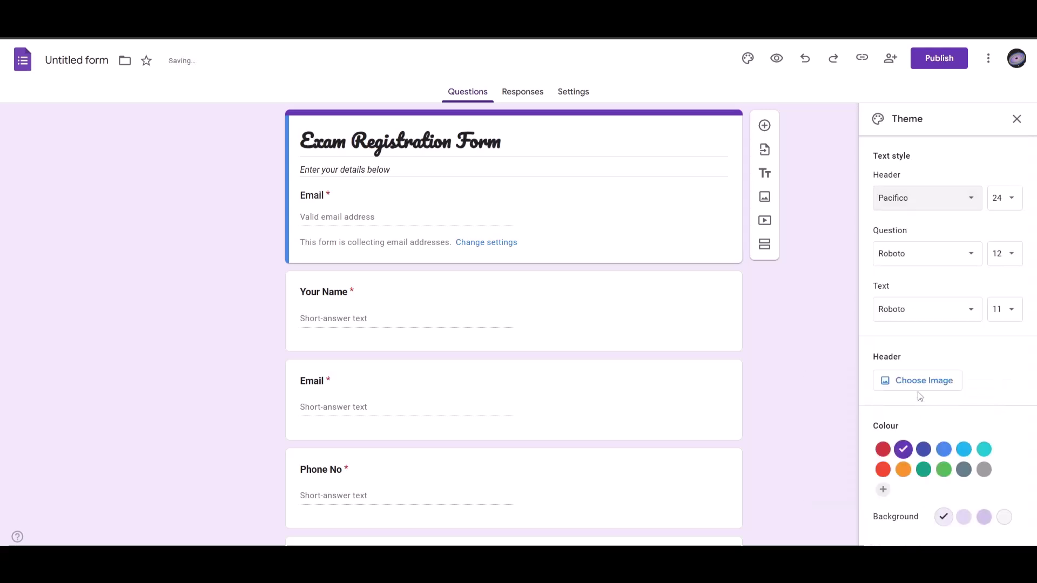
Try several blue and green theme colours, and choose teal with the Dark background shade.
left_click(924, 450)
left_click(948, 454)
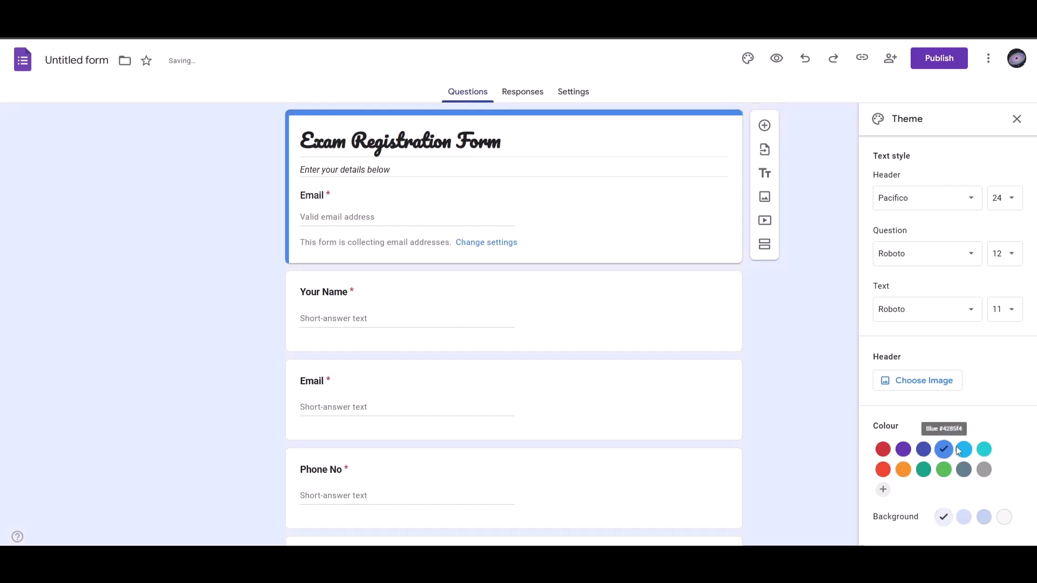
left_click(964, 451)
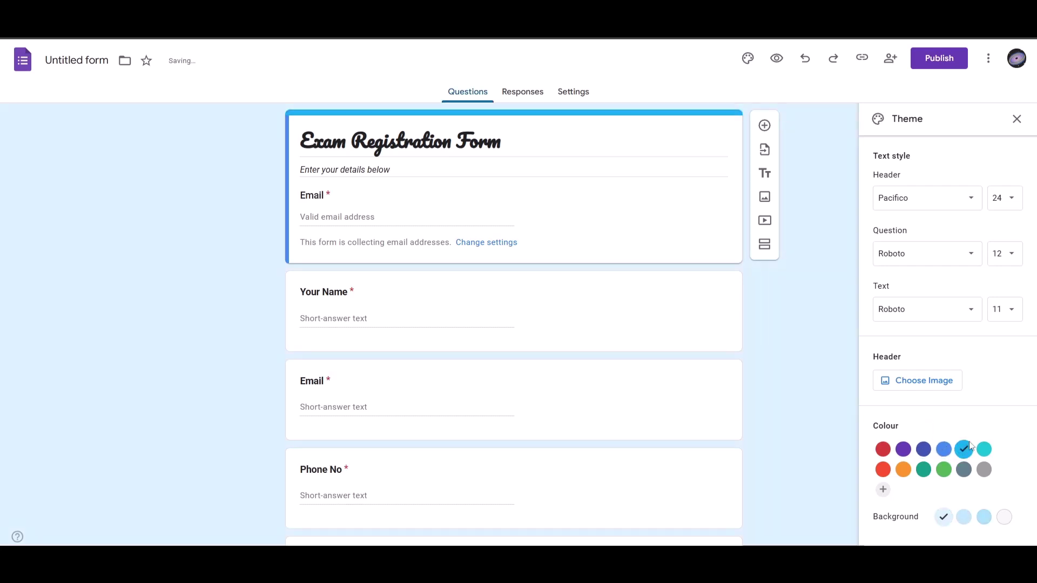
left_click(983, 516)
left_click(924, 470)
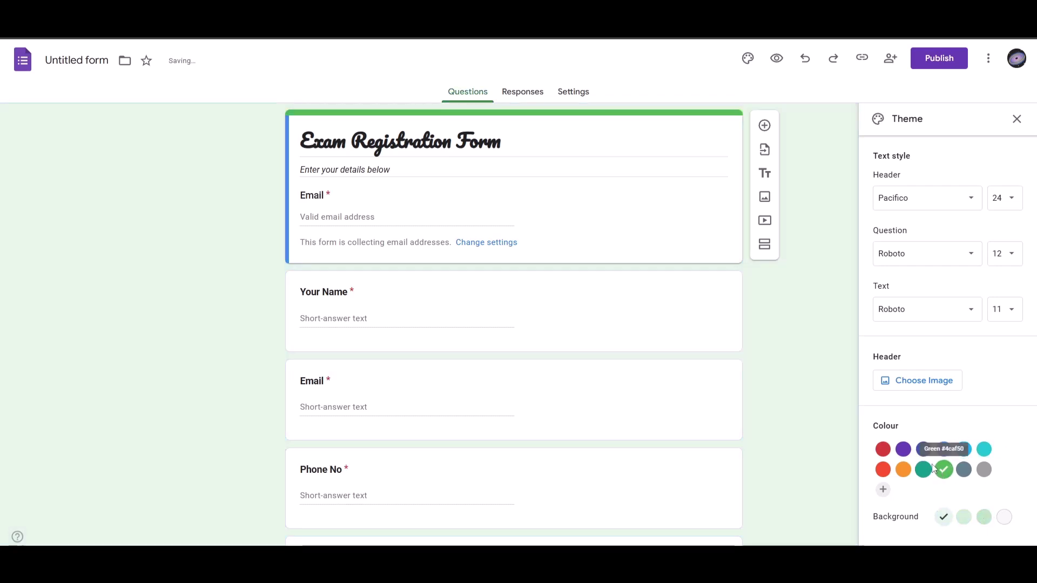
left_click(984, 516)
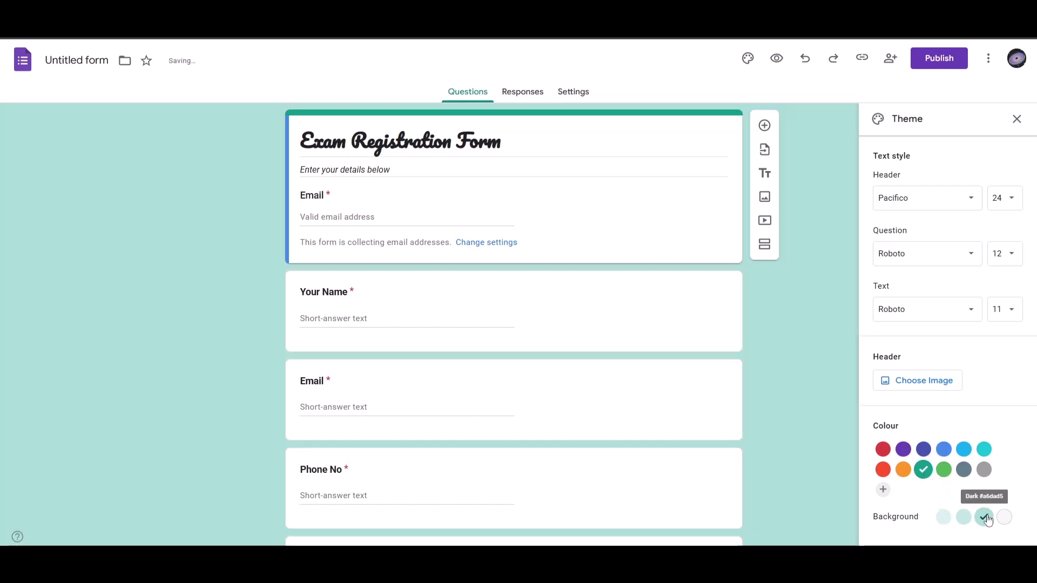
Insert the open book image with heart-shaped pages from the Work and School themes as the form's header.
left_click(939, 382)
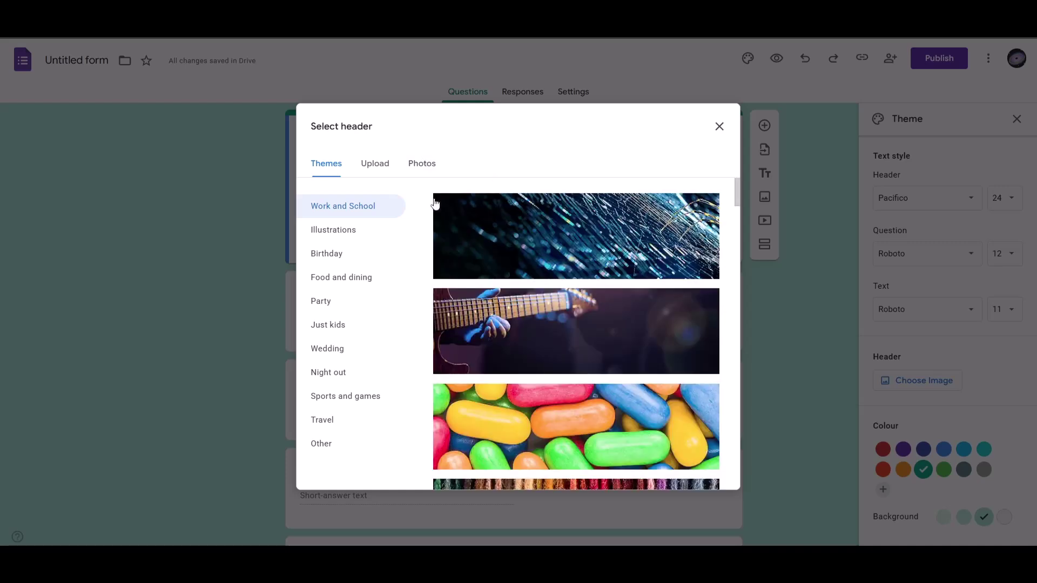
scroll(424, 301, "down", 2)
scroll(509, 319, "down", 4)
scroll(551, 331, "up", 1)
scroll(541, 331, "down", 2)
scroll(516, 331, "up", 2)
scroll(535, 356, "down", 3)
left_click(545, 370)
scroll(486, 367, "down", 3)
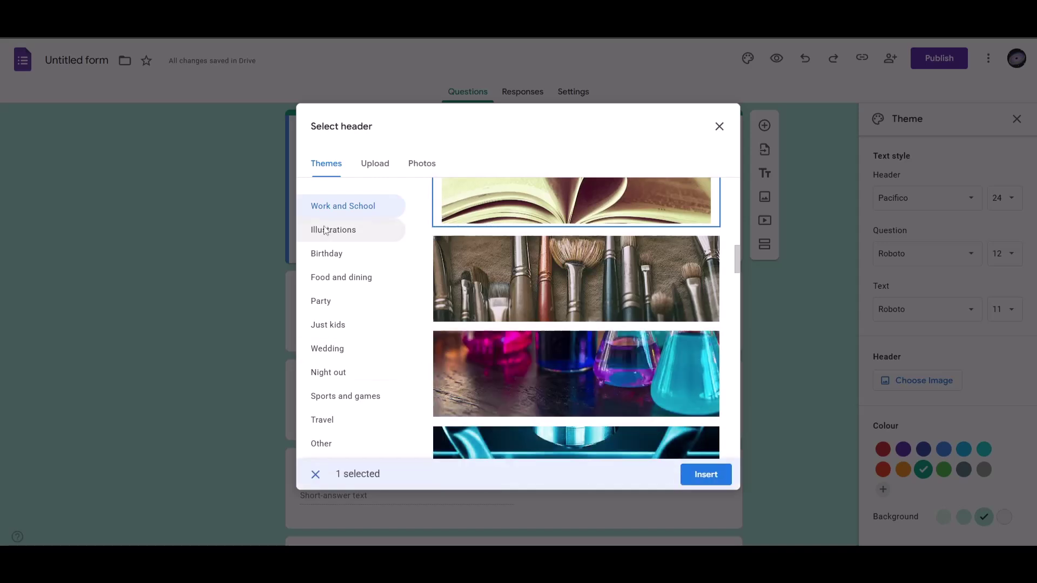
left_click(716, 480)
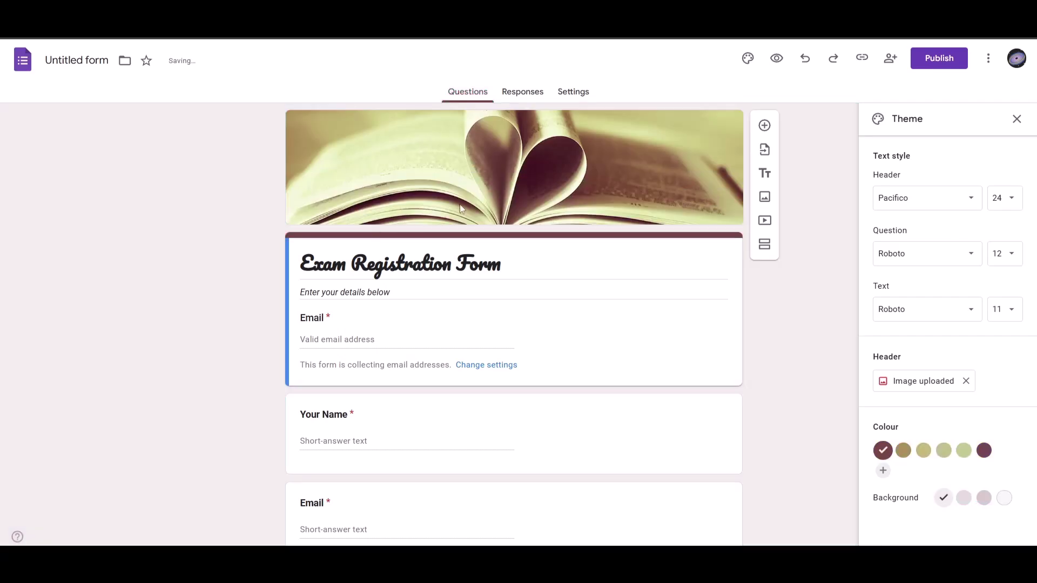
scroll(496, 162, "down", 10)
scroll(415, 219, "up", 10)
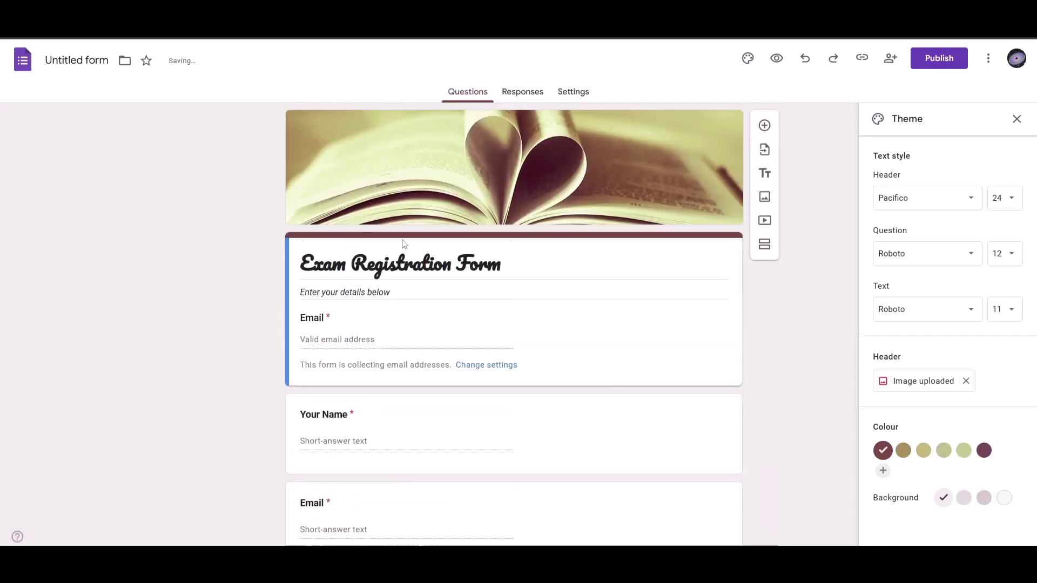
scroll(303, 244, "down", 5)
Try the suggested theme colours, and add the custom blue #2f4a93 as the form's theme colour.
left_click(923, 451)
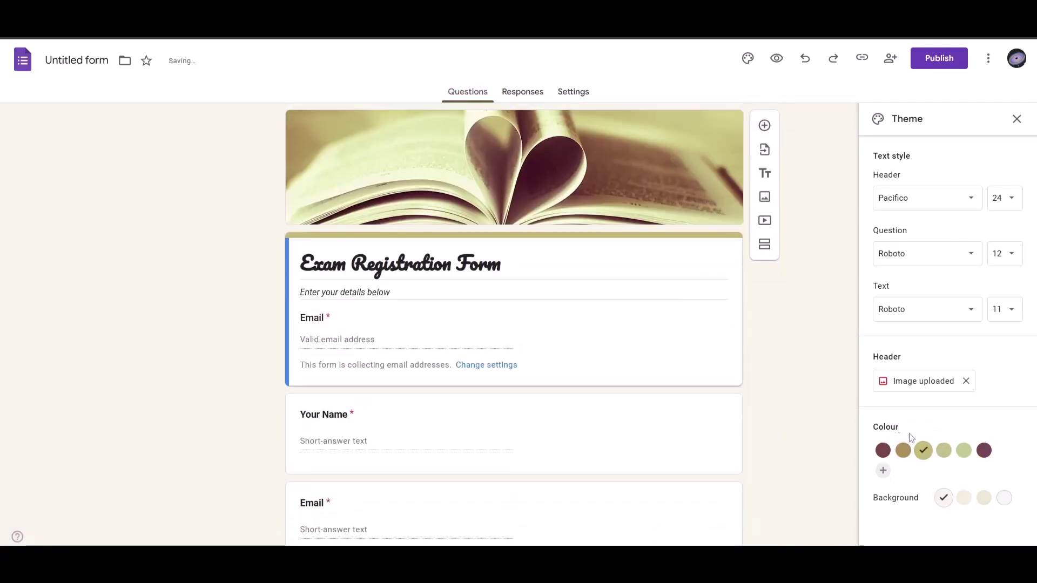
left_click(984, 451)
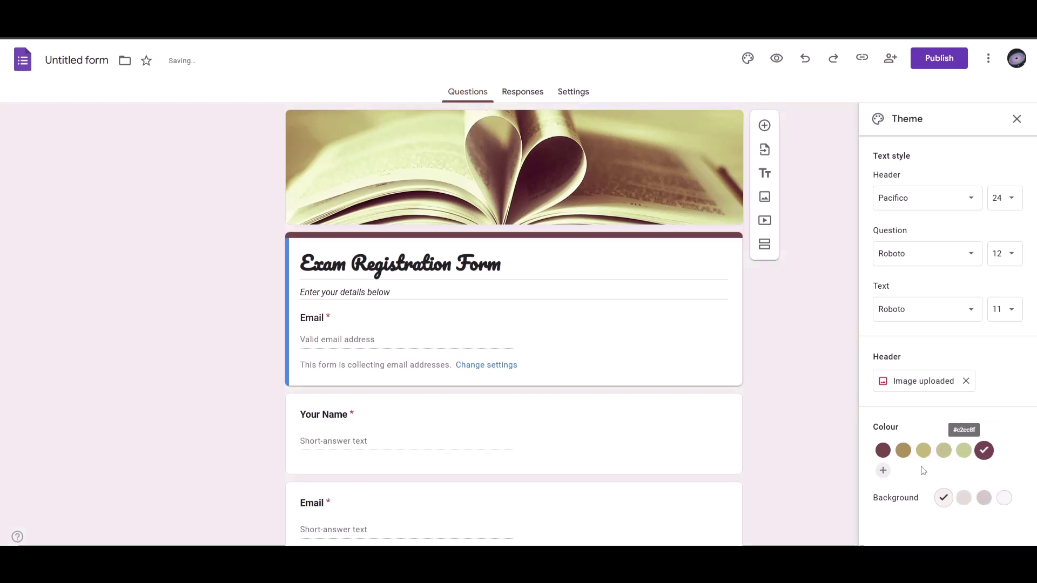
left_click(881, 471)
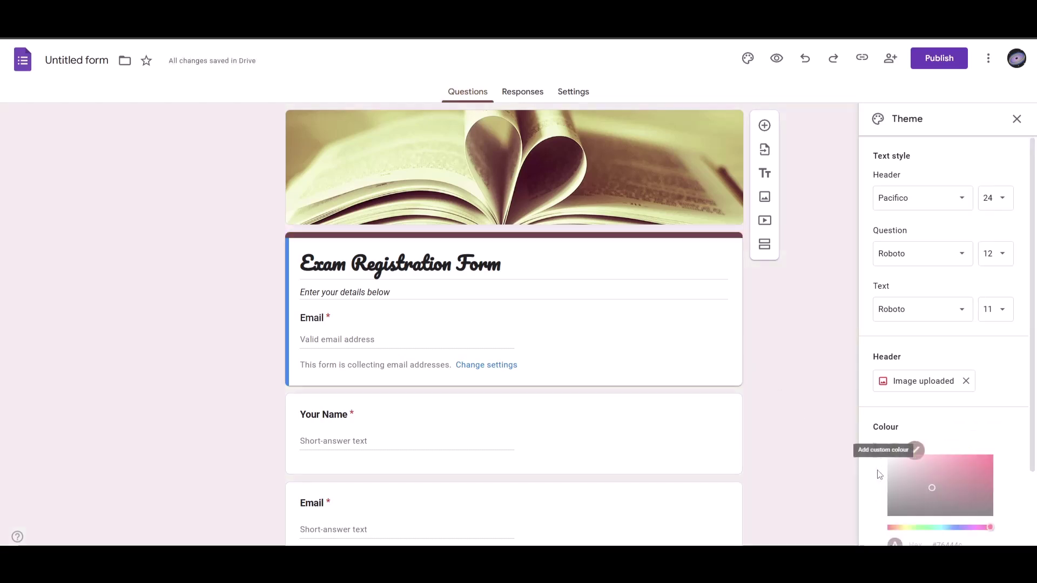
left_click(925, 457)
left_click(980, 466)
left_click(949, 527)
left_click(958, 527)
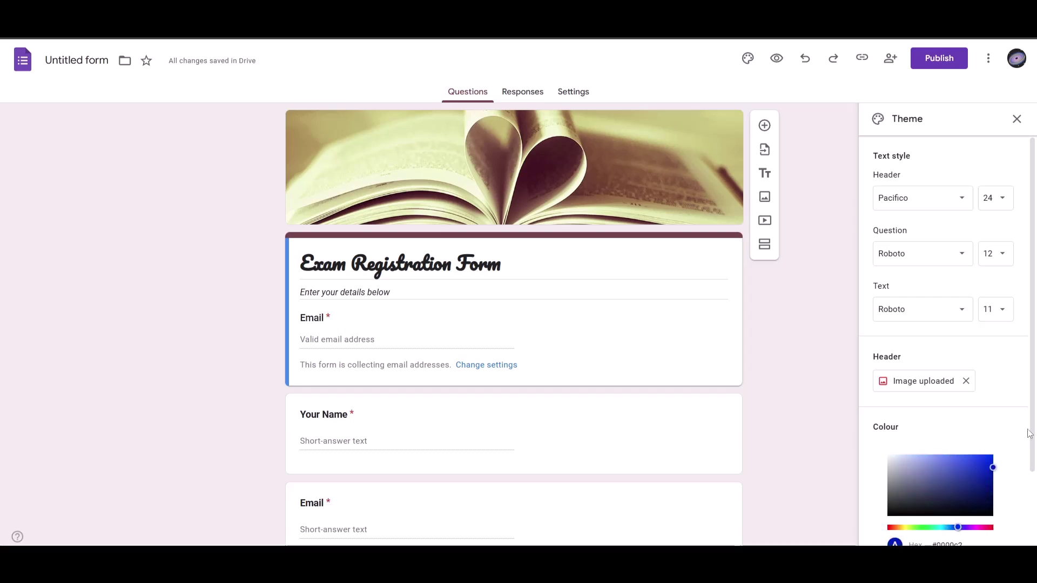
left_click(993, 528)
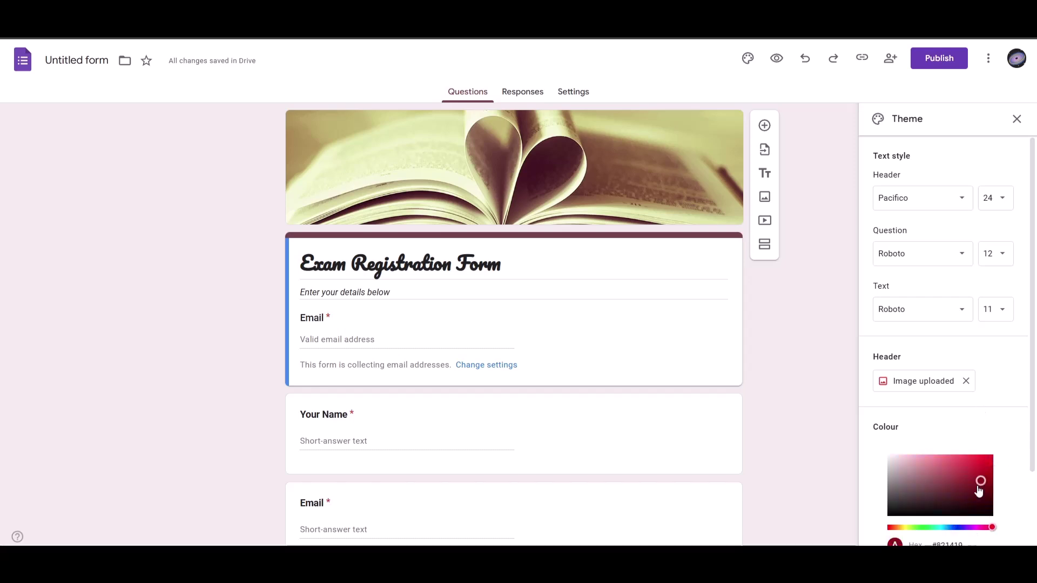
left_click(919, 491)
left_click(931, 528)
left_click(954, 527)
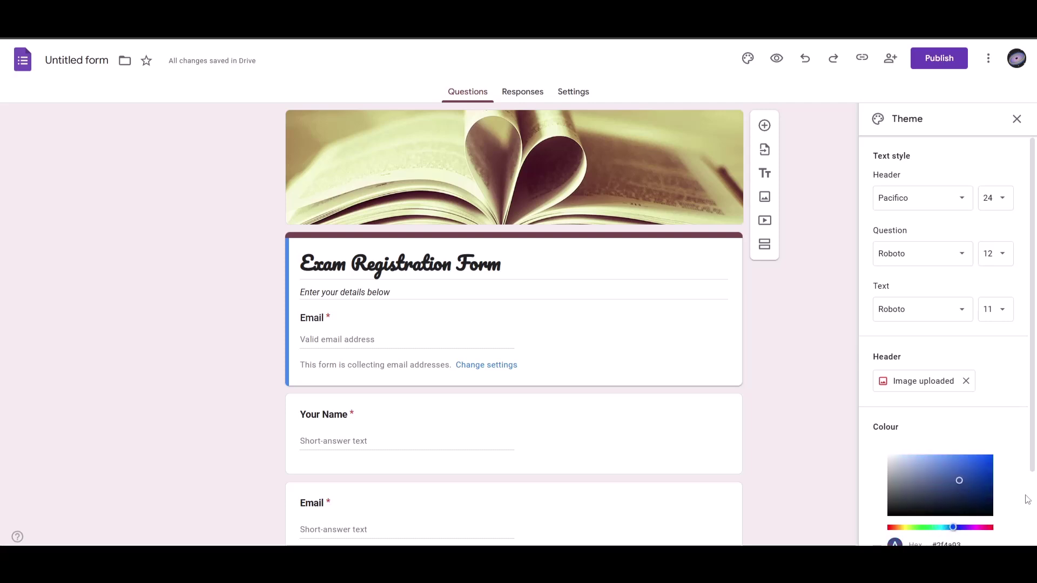
scroll(894, 468, "down", 2)
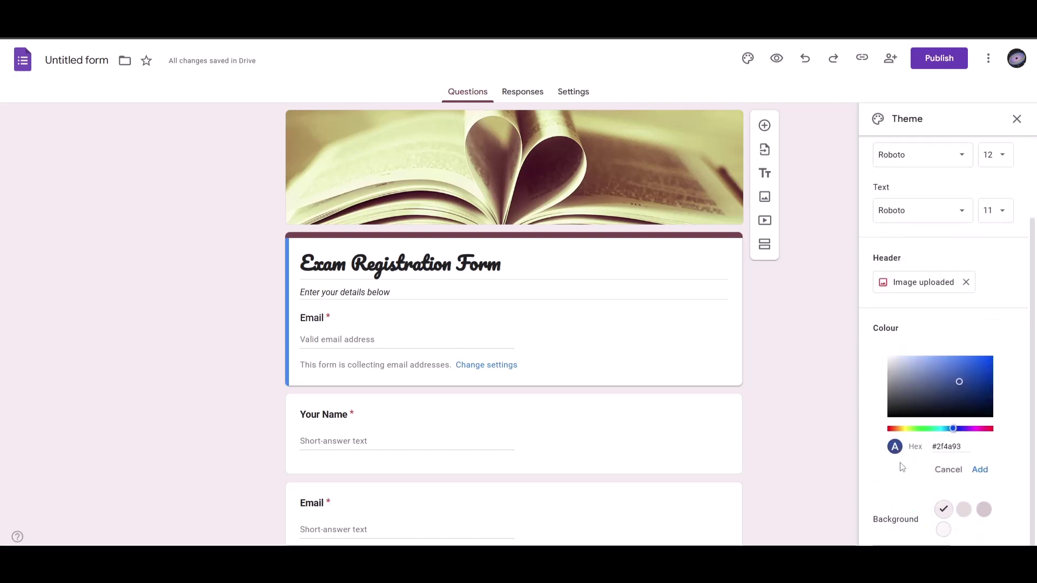
left_click(980, 469)
Set the form's background to the darkest shade of the custom blue and review the questions.
scroll(809, 450, "down", 5)
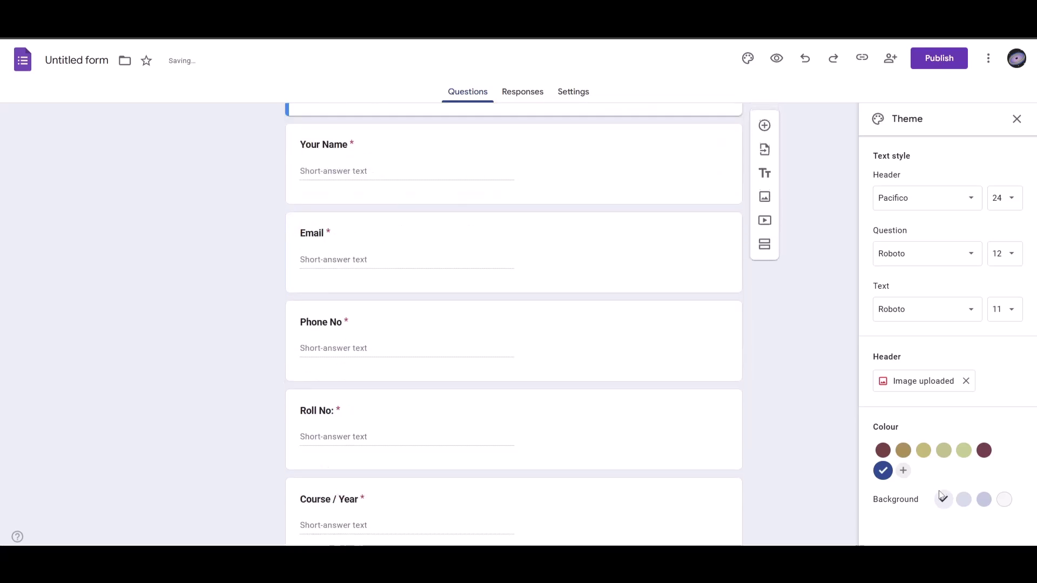
left_click(984, 500)
scroll(778, 420, "up", 5)
scroll(616, 292, "down", 3)
scroll(616, 292, "up", 3)
Set the question font to Lexend and the text font to Times New Roman, and close the theme customisation.
left_click(903, 255)
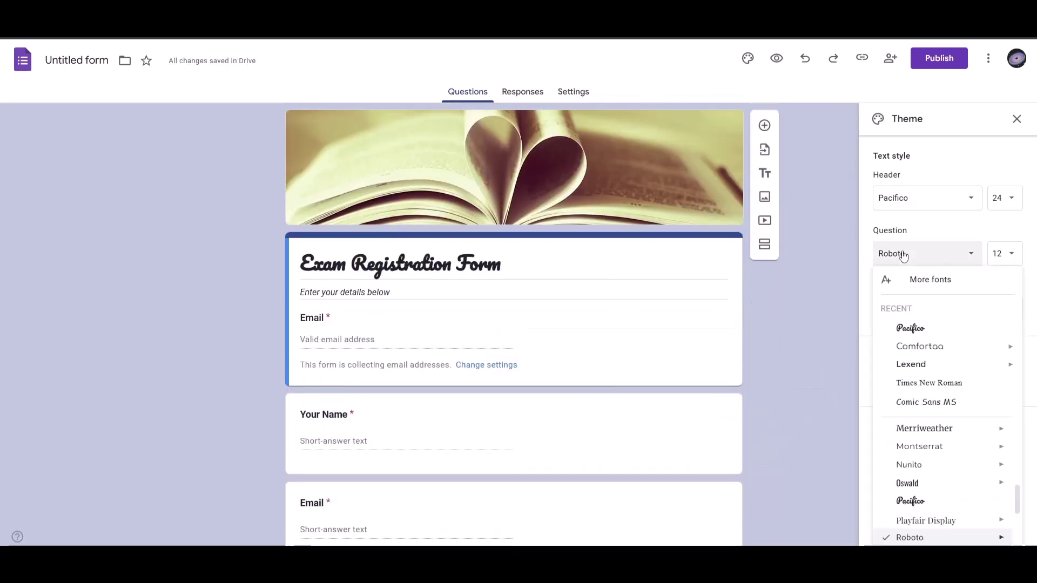
left_click(913, 366)
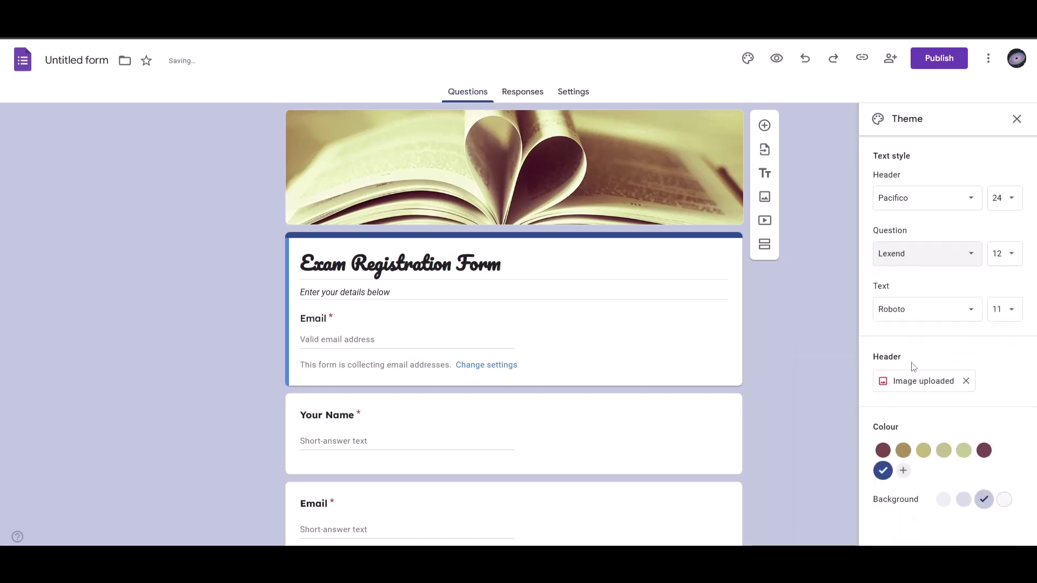
left_click(896, 315)
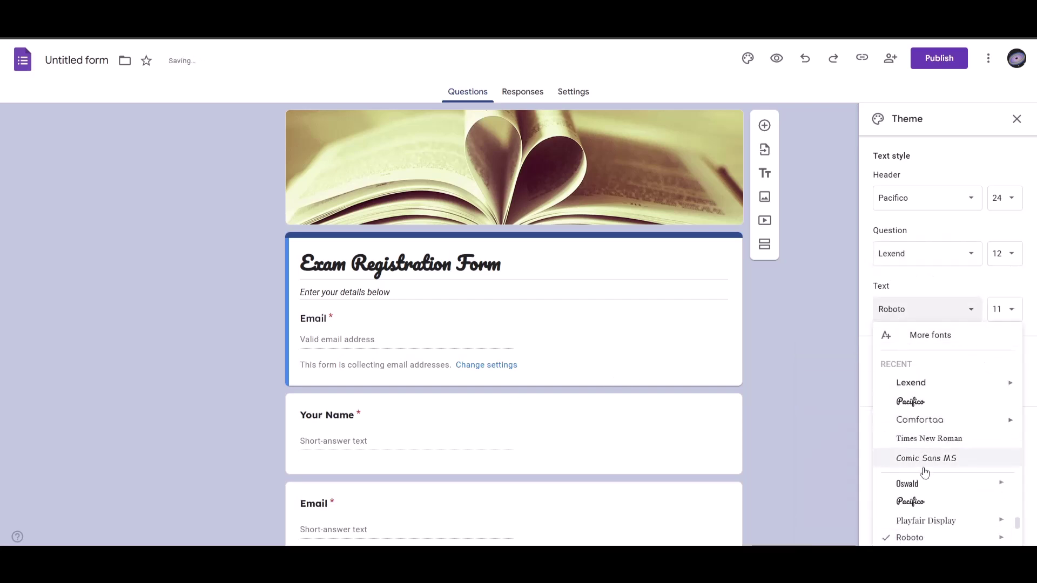
left_click(894, 437)
scroll(700, 408, "down", 7)
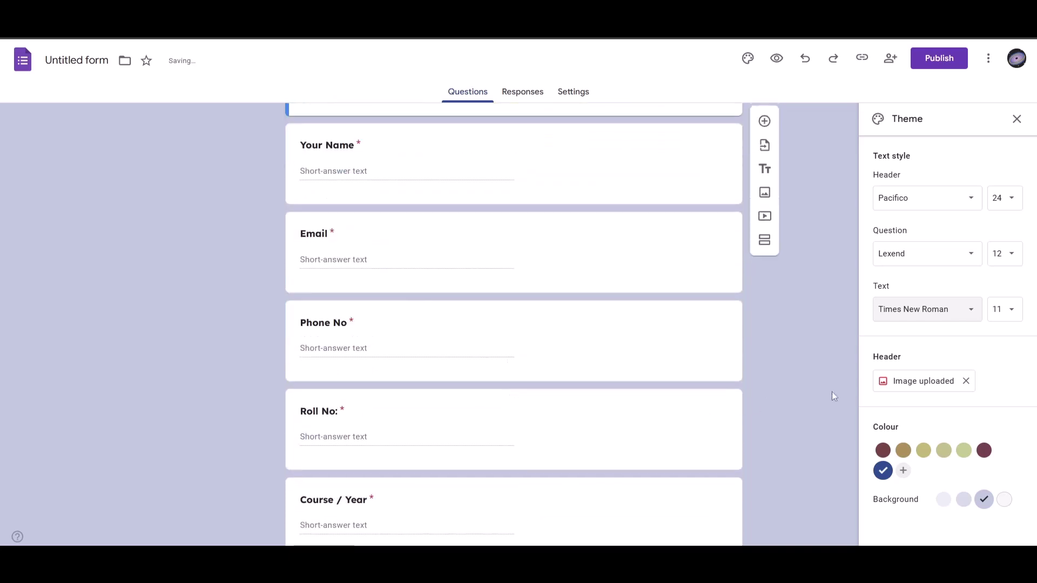
left_click(1017, 118)
scroll(572, 241, "down", 5)
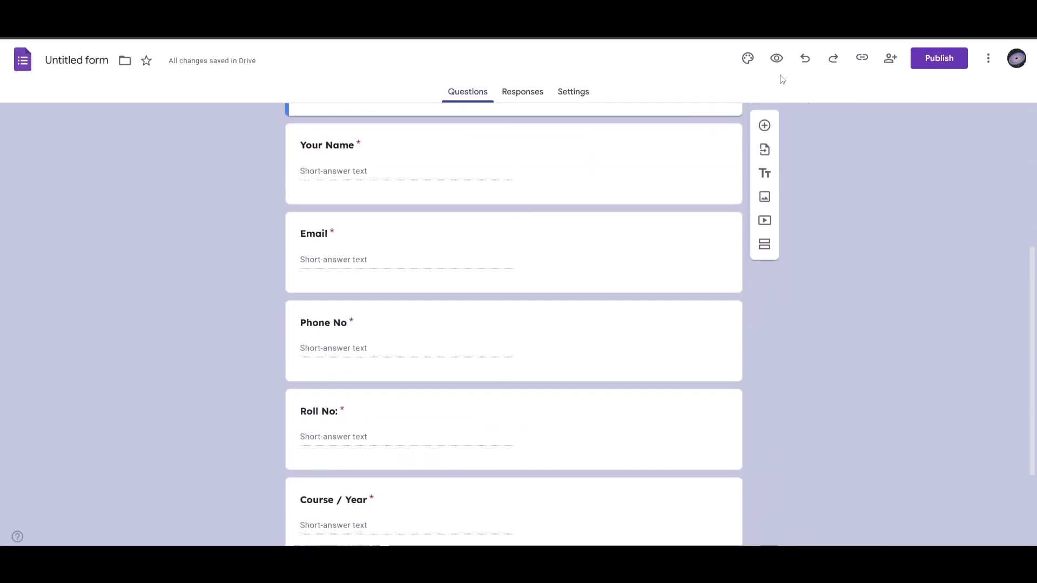
Check the responder access options, keep Anyone with the link, and publish the form.
left_click(935, 62)
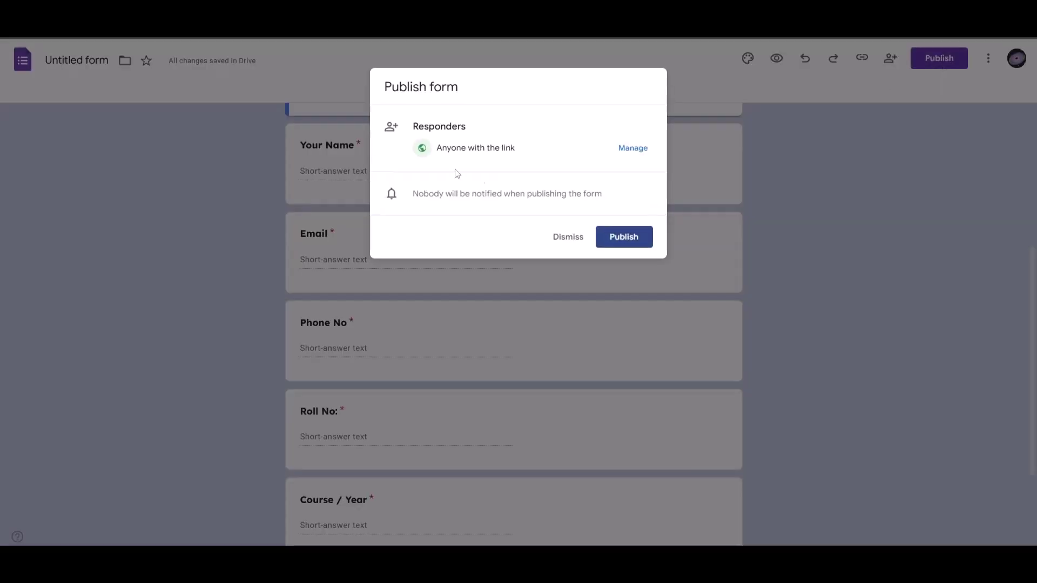
left_click(633, 149)
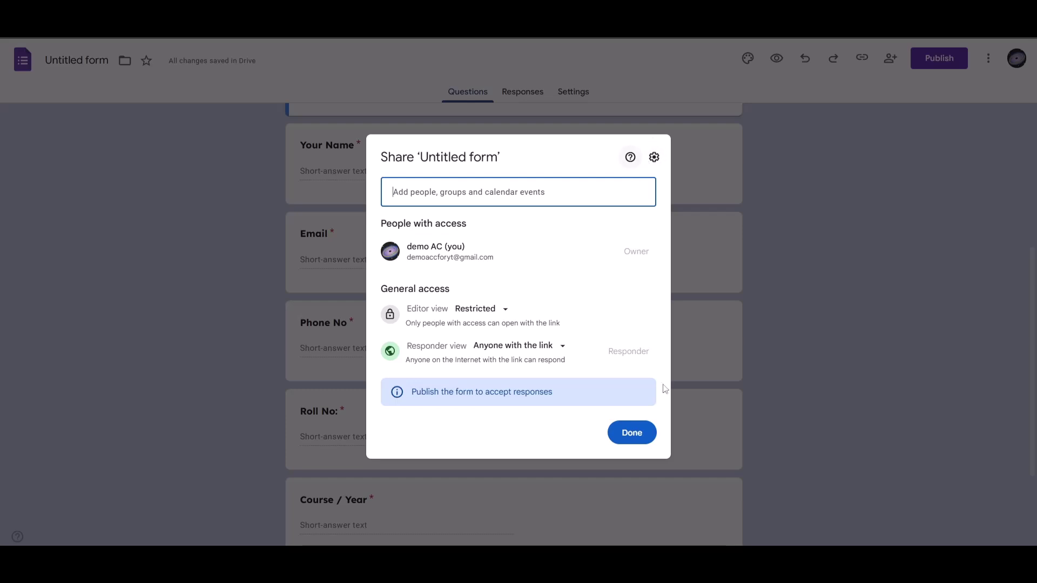
left_click(636, 440)
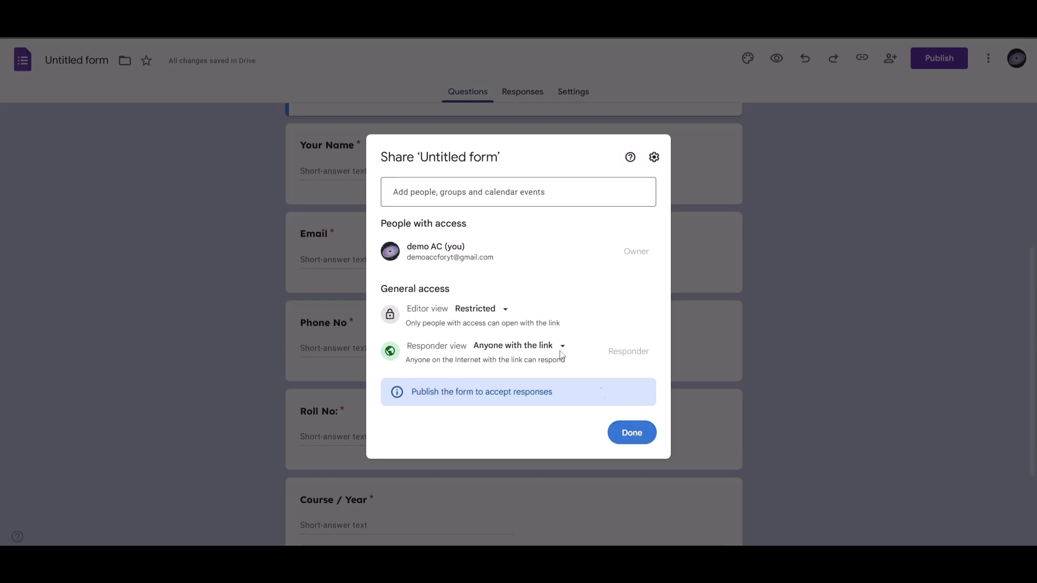
left_click(543, 347)
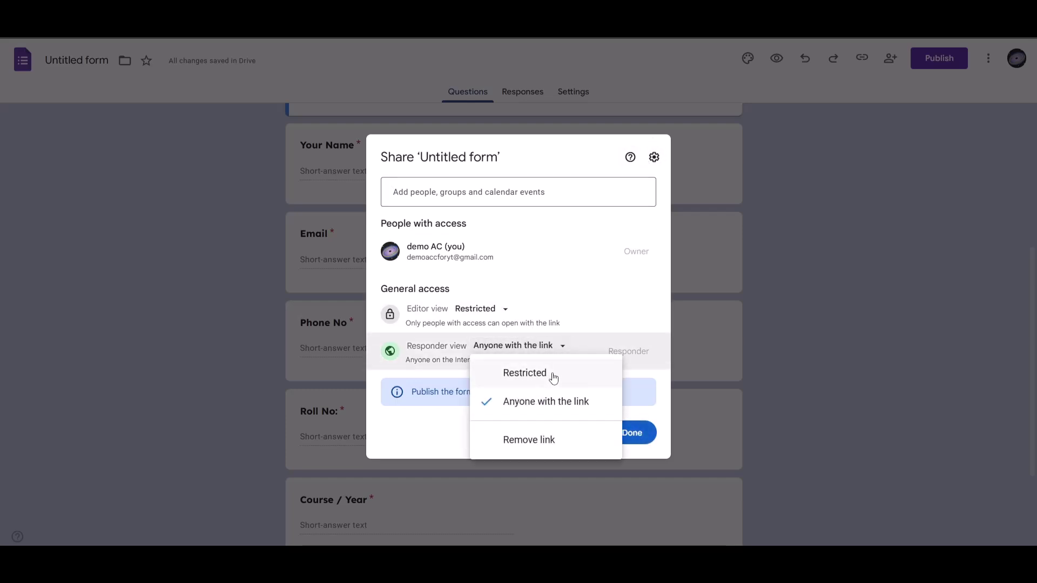
left_click(628, 440)
left_click(629, 441)
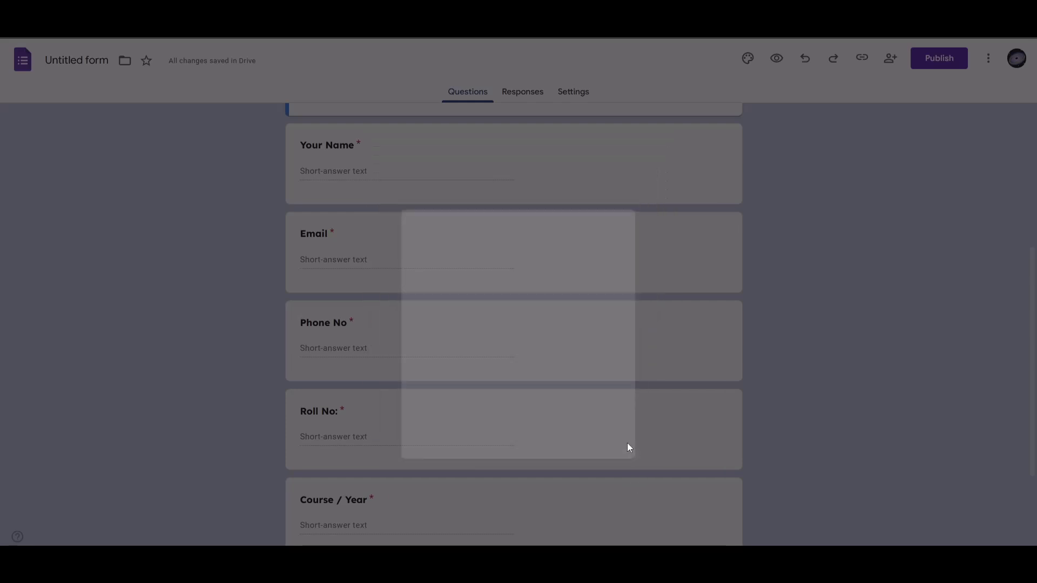
left_click(633, 239)
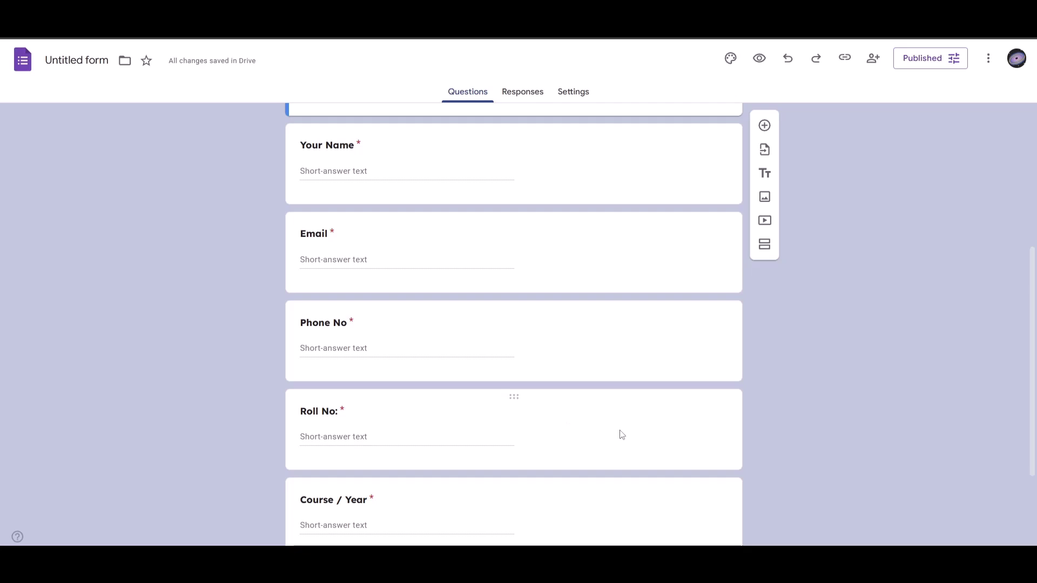
Copy the shortened responder link from the published options and save them.
scroll(675, 331, "up", 5)
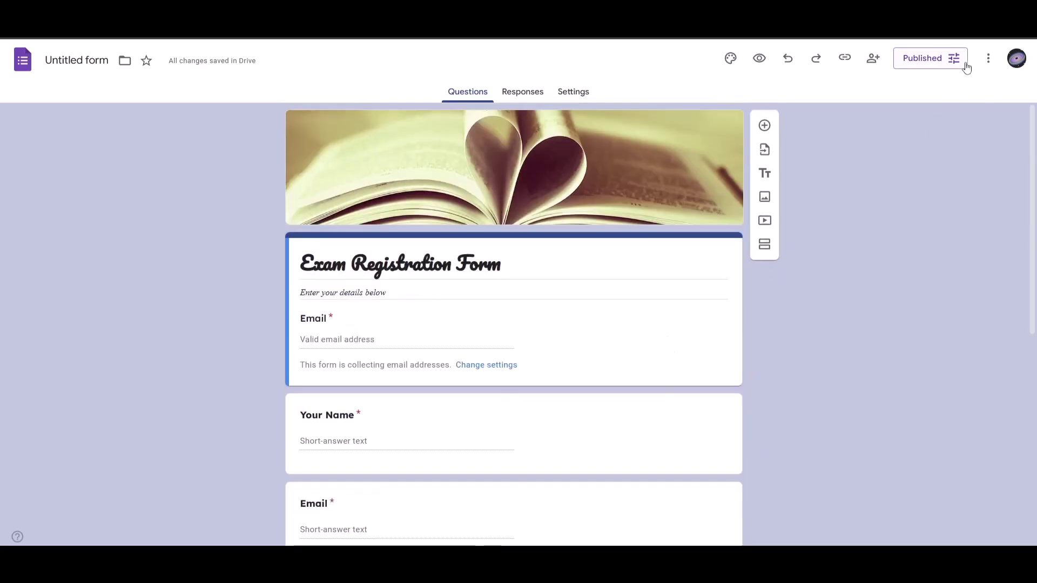
left_click(931, 58)
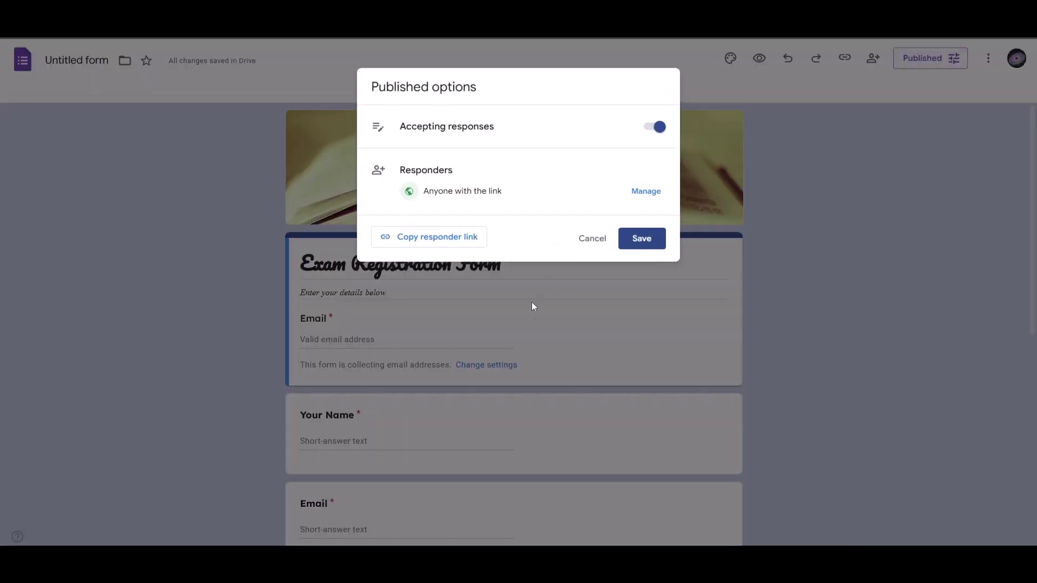
left_click(449, 238)
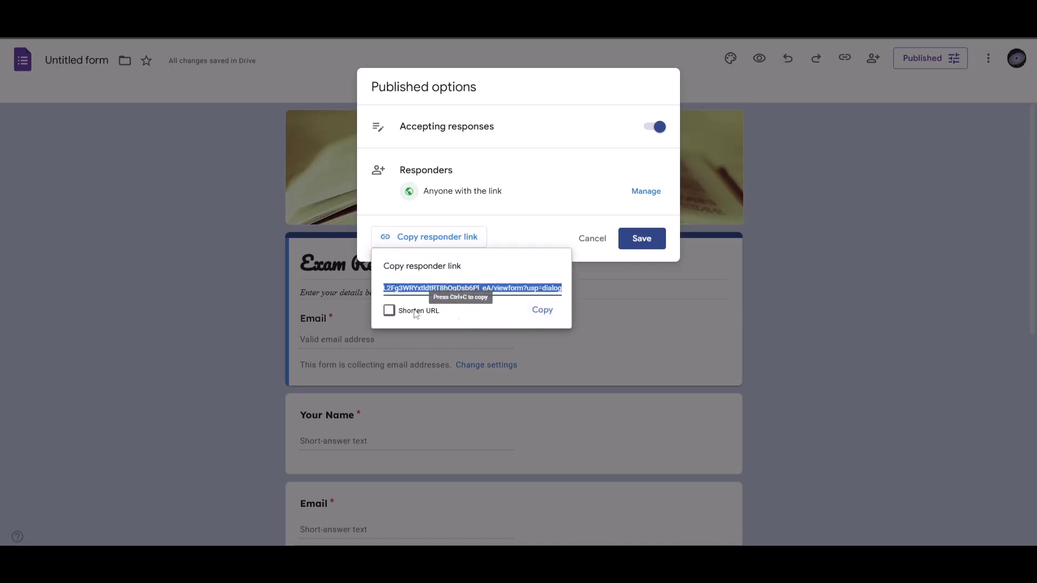
left_click(389, 311)
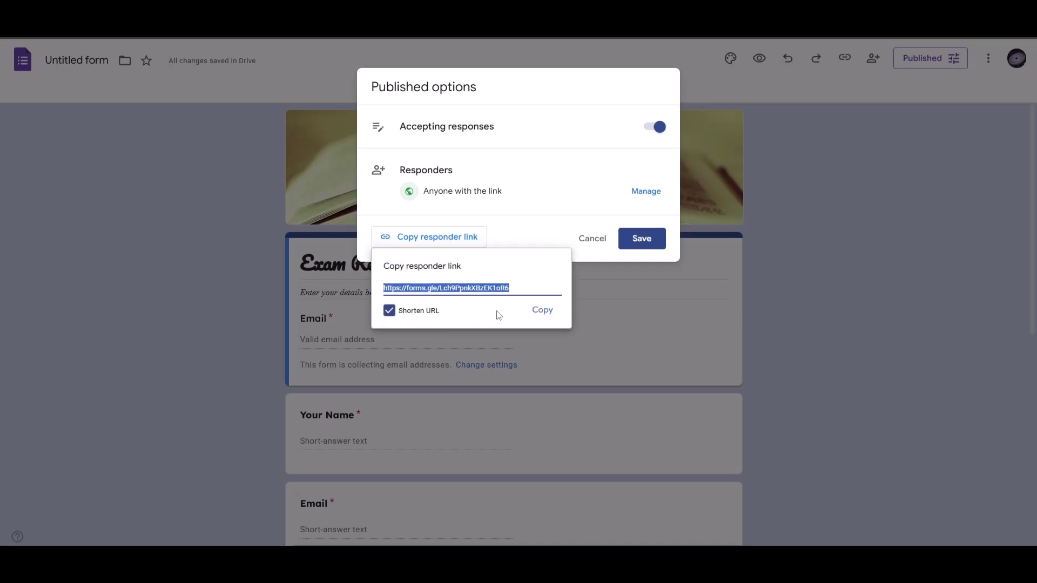
left_click(542, 316)
left_click(640, 244)
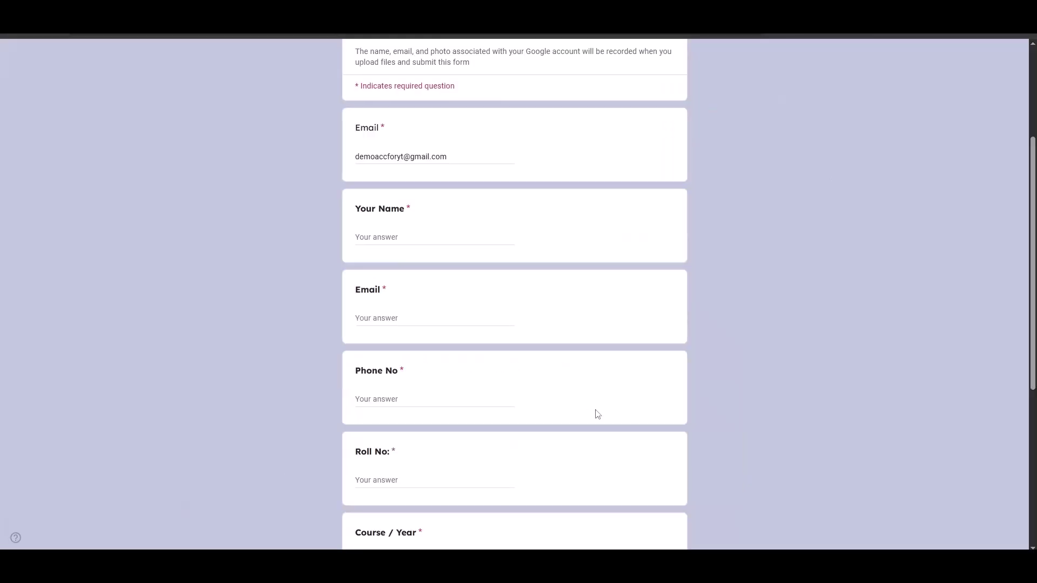
Fill in the respondent's name and copy the recorded account e-mail into the form's second Email question.
left_click(442, 238)
type("BTECHG")
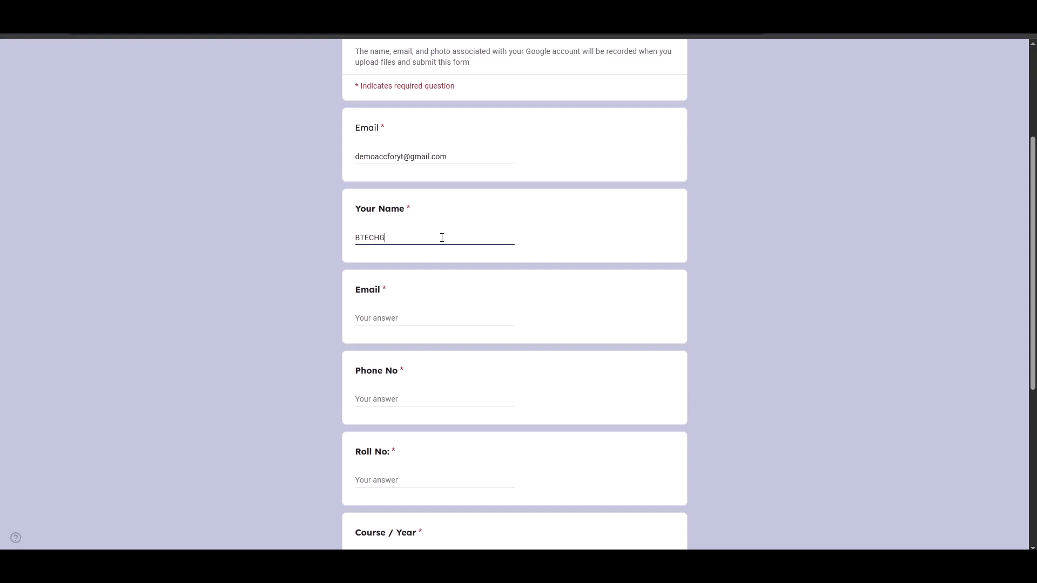
left_click(392, 314)
triple_click(377, 157)
left_click(385, 320)
key("ctrl+v")
Fill in the respondent's phone number and roll number in the registration form.
scroll(385, 324, "down", 2)
left_click(379, 309)
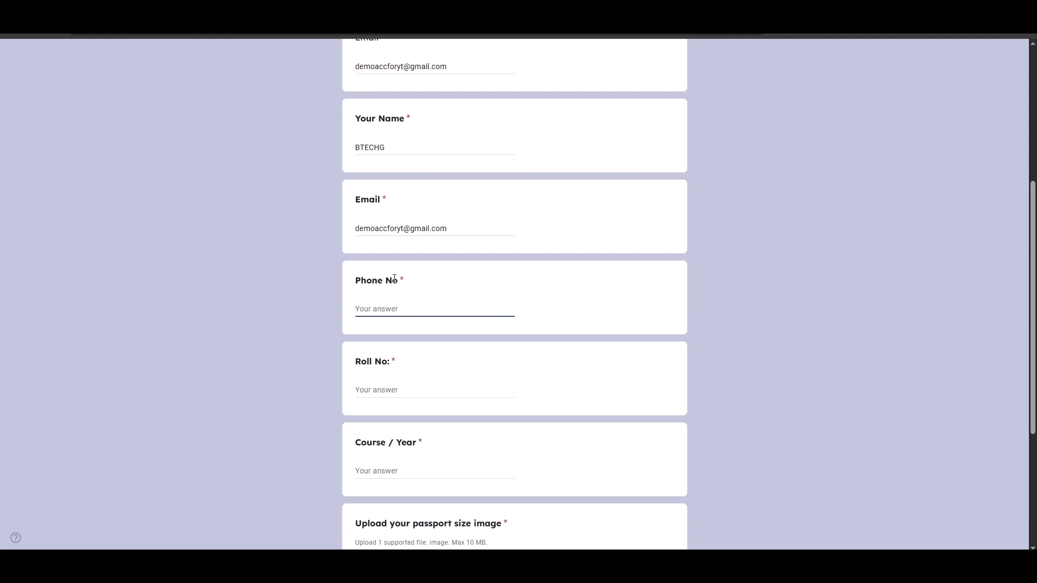
type("00000000000")
key("Tab")
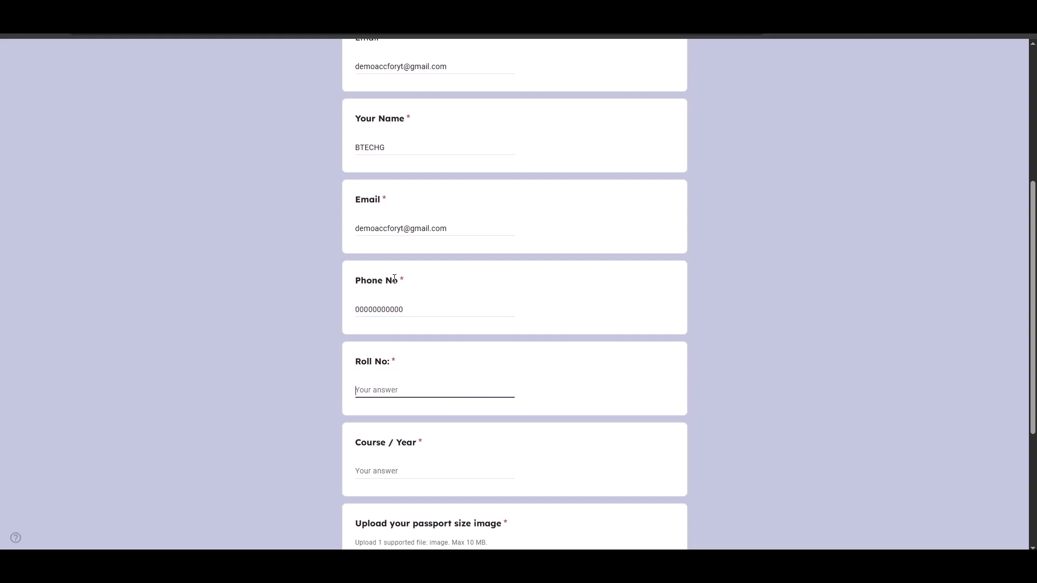
type("DFW2q5545")
key("Tab")
Answer the Course / Year question with BTECH/3rd Year and try to submit the form without a passport image.
scroll(655, 394, "down", 3)
scroll(640, 410, "up", 2)
type("BTECG")
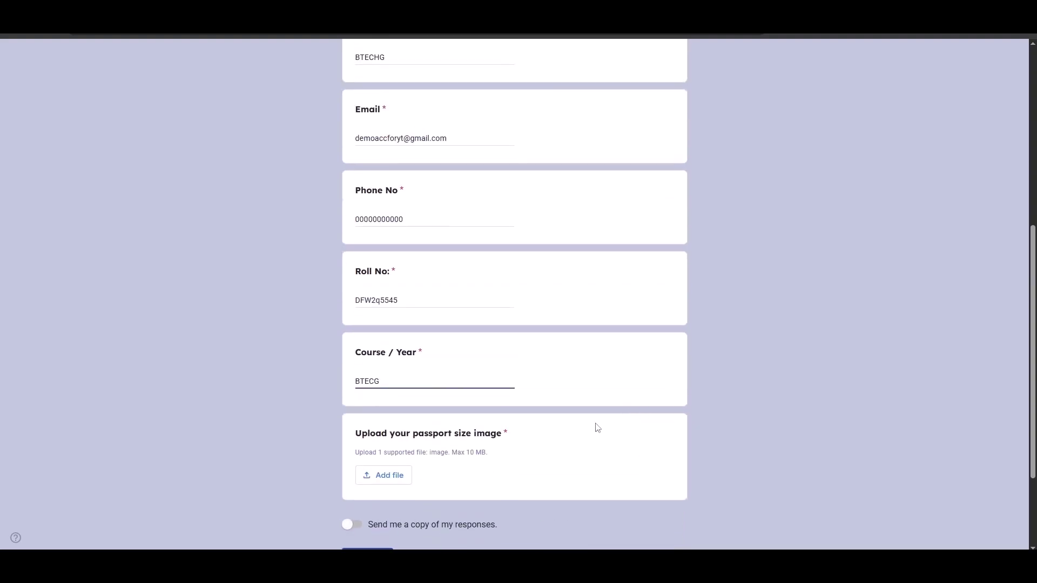
key("BackSpace")
type("H/3rd Year")
scroll(599, 432, "down", 2)
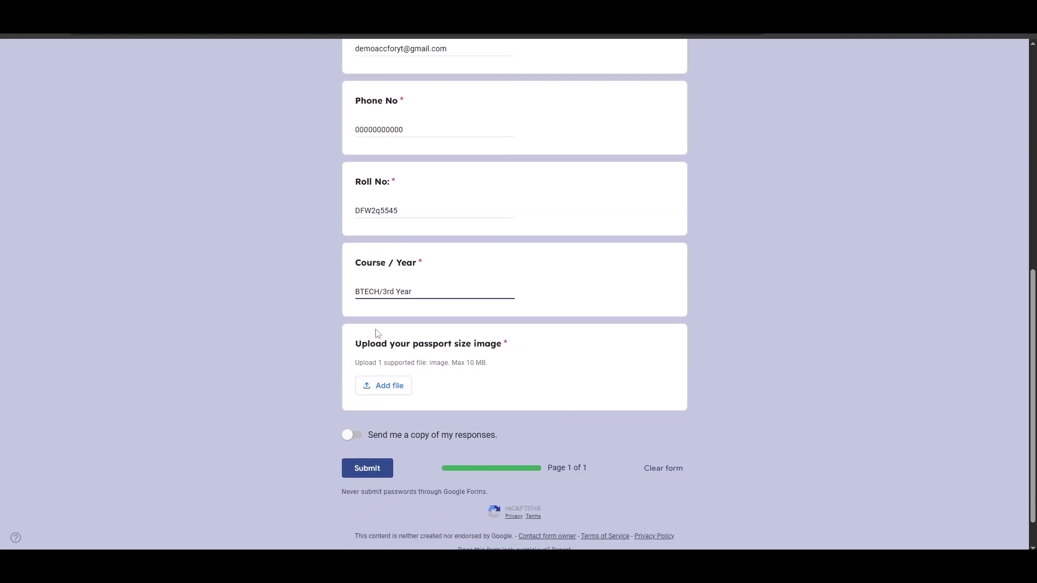
left_click(364, 471)
left_click(370, 460)
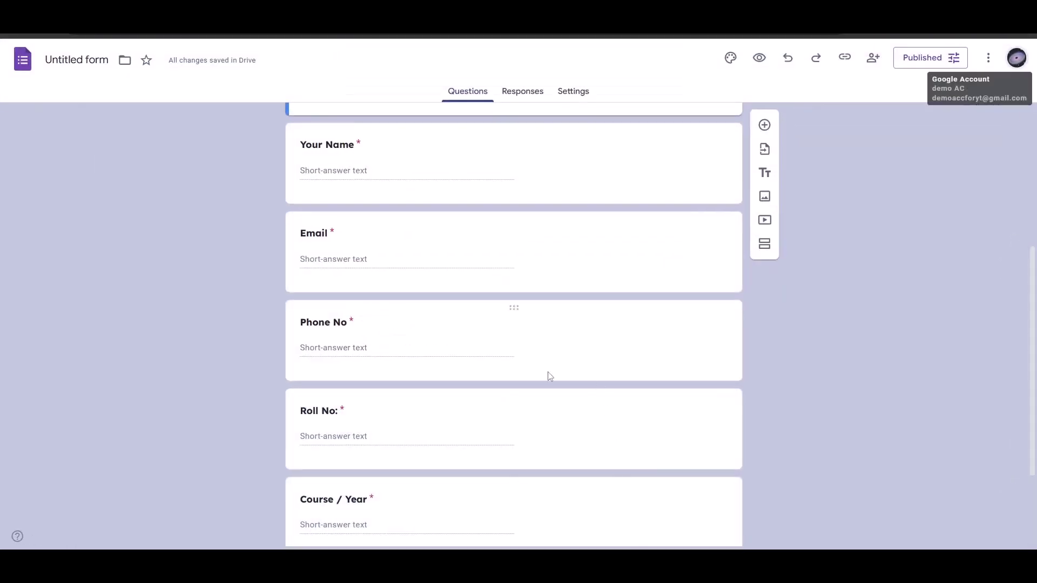
Return to the form editor, look over the form's questions and settings, and open its responses.
scroll(549, 377, "down", 3)
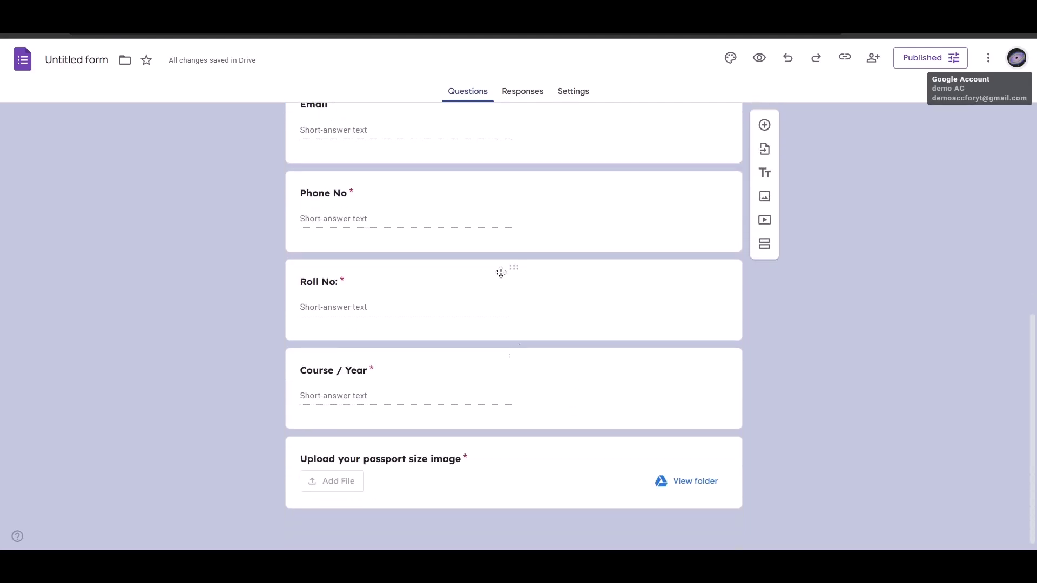
left_click(572, 93)
scroll(541, 241, "down", 5)
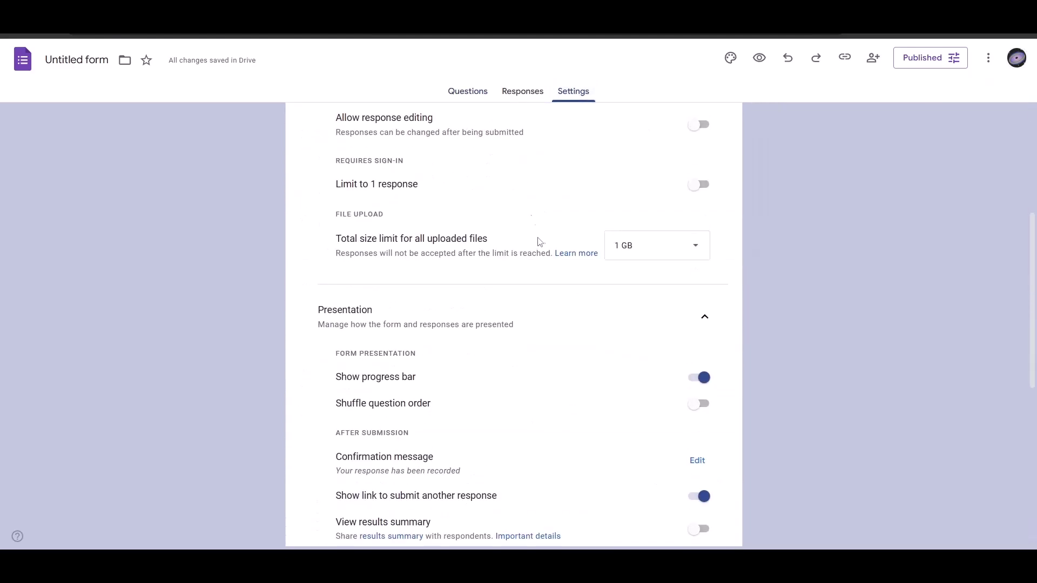
left_click(471, 95)
left_click(527, 95)
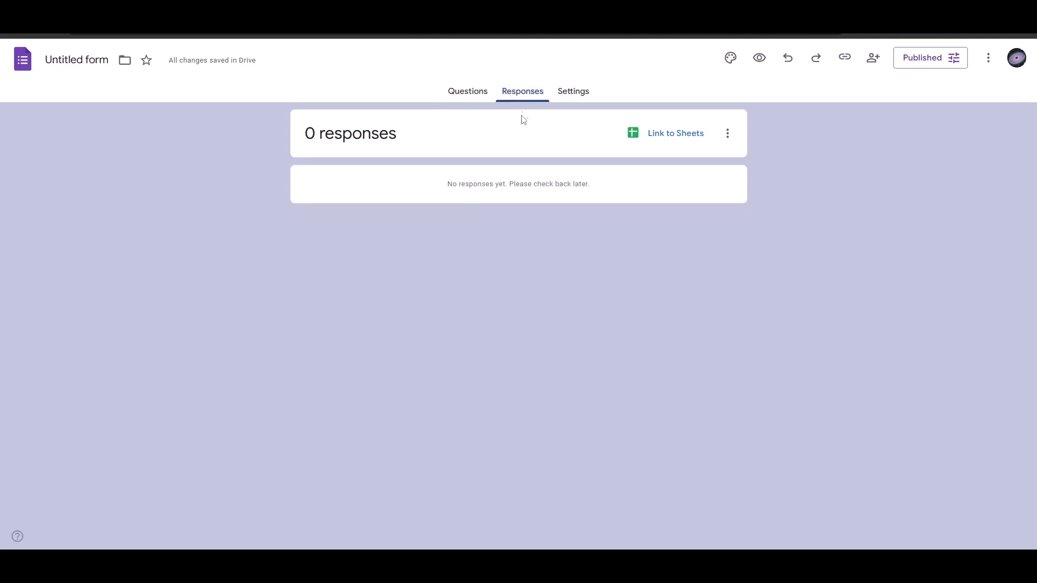